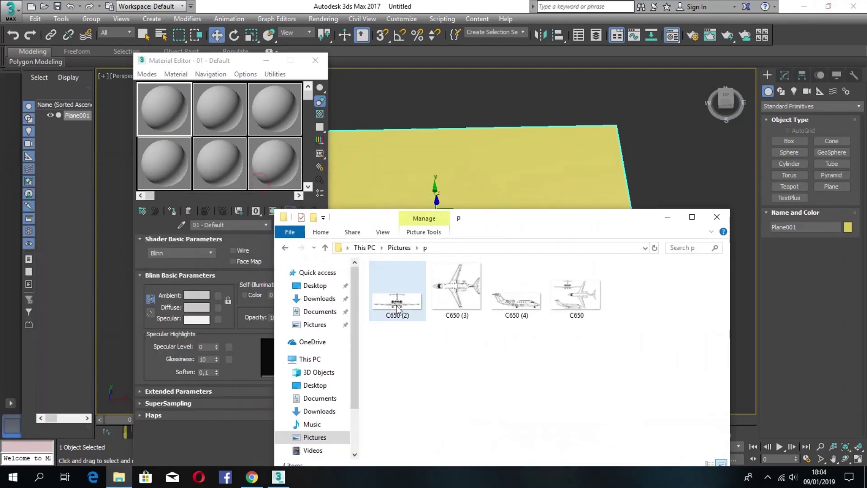
Apply the front-view image C650 (2) as a material to the yellow plane
click(665, 218)
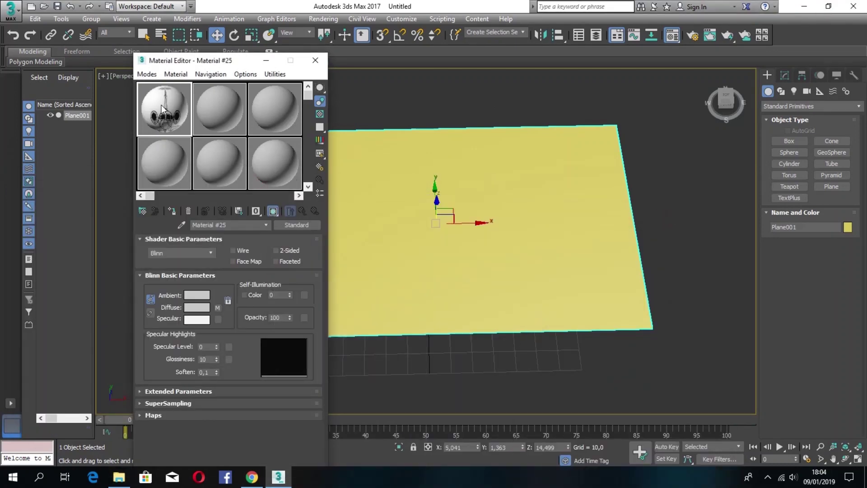
drag(163, 113, 456, 238)
click(266, 60)
Stand the front-view plane upright and scale it to suit the aircraft drawing's proportions
mouse_move(725, 103)
mouse_down()
mouse_move(728, 432)
mouse_move(725, 97)
mouse_up()
drag(435, 189, 439, 285)
drag(723, 94, 482, 101)
click(248, 36)
drag(414, 166, 414, 188)
mouse_move(723, 98)
mouse_down()
mouse_move(280, 100)
mouse_move(722, 98)
mouse_up()
click(254, 89)
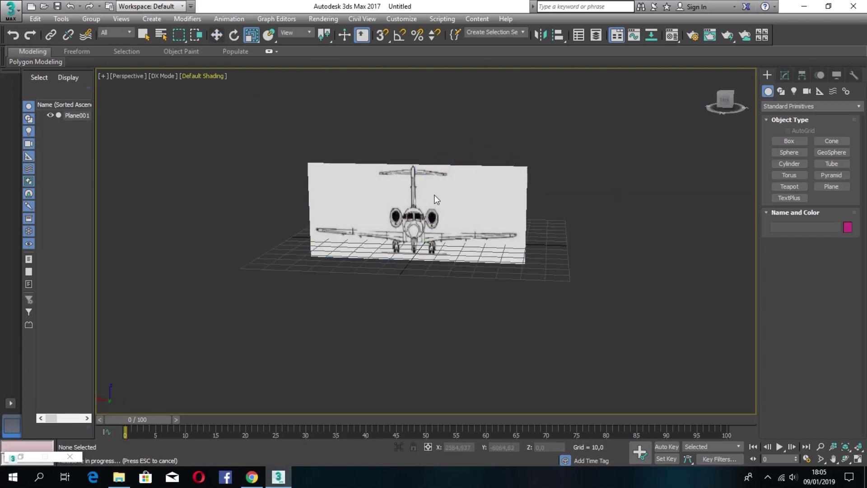
Draw a second plane flat on the grid, extending forward from the upright front view
click(830, 186)
drag(294, 215, 572, 292)
click(144, 34)
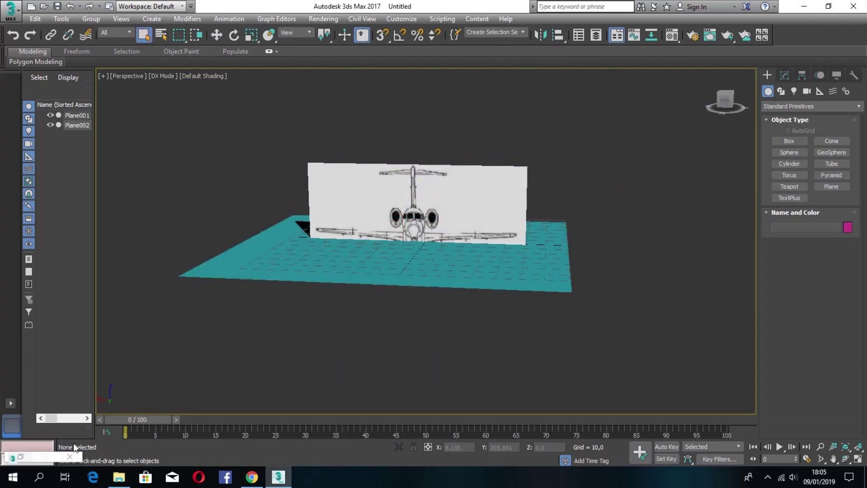
Load the top-view image C650 (3) into the second material slot and apply that material to the horizontal plane
click(37, 459)
key(alt+Tab)
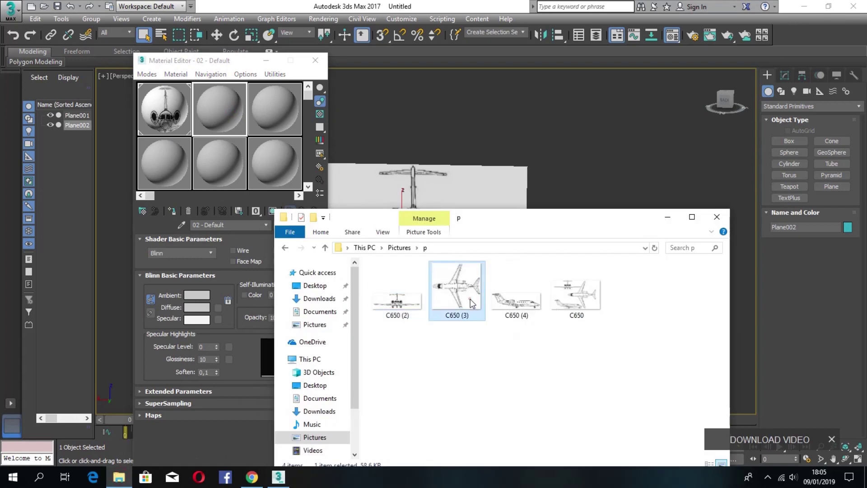
click(667, 217)
click(792, 476)
click(315, 60)
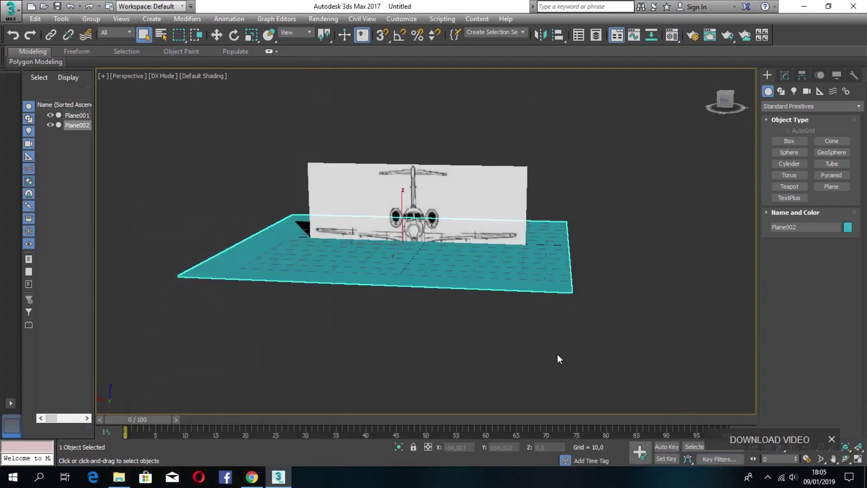
drag(724, 102, 733, 118)
key(m)
drag(220, 113, 424, 289)
click(284, 61)
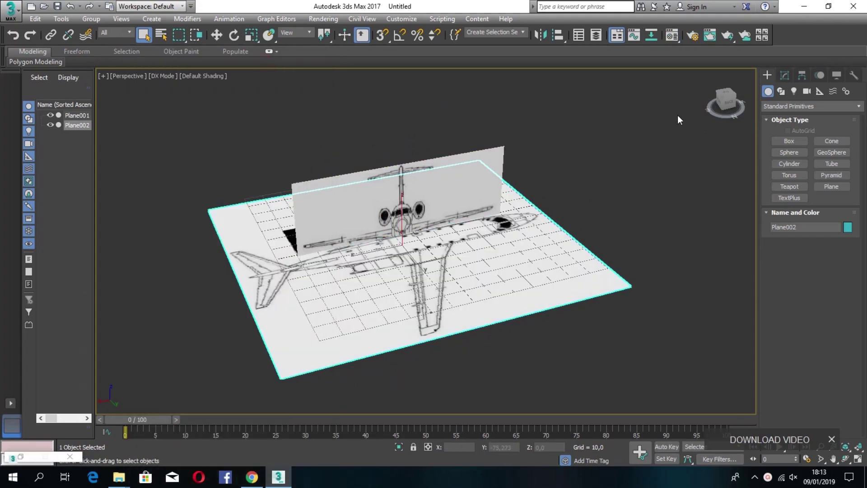
Rotate the top-view plane so its fuselage runs perpendicular to the front view, and scale it
drag(717, 103, 740, 102)
key(e)
drag(437, 256, 379, 261)
drag(725, 101, 686, 105)
key(r)
alt+middle_drag(453, 246, 424, 211)
Move the top-view plane so its fuselage centerline lines up with the aircraft in the front view
key(w)
alt+middle_drag(659, 144, 690, 93)
scroll(507, 152, up, 4)
drag(476, 195, 477, 130)
alt+middle_drag(478, 130, 515, 166)
drag(515, 165, 444, 168)
alt+middle_drag(445, 168, 527, 165)
key(r)
key(q)
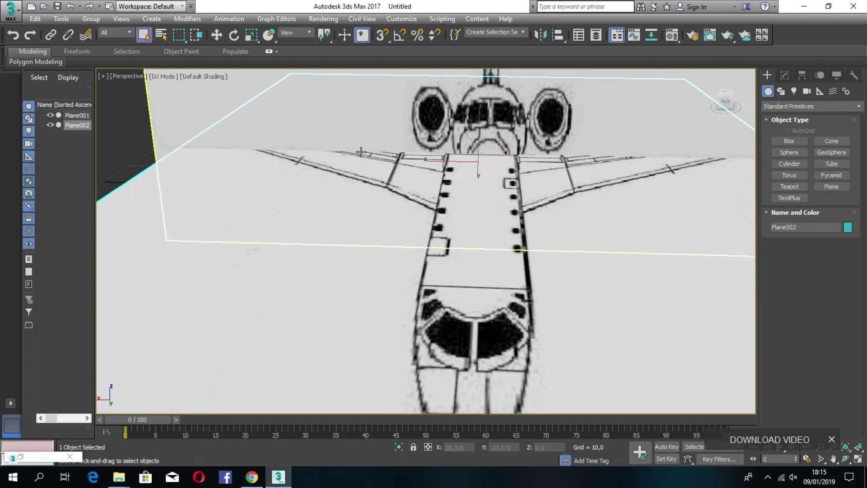
drag(432, 161, 443, 161)
drag(489, 121, 490, 103)
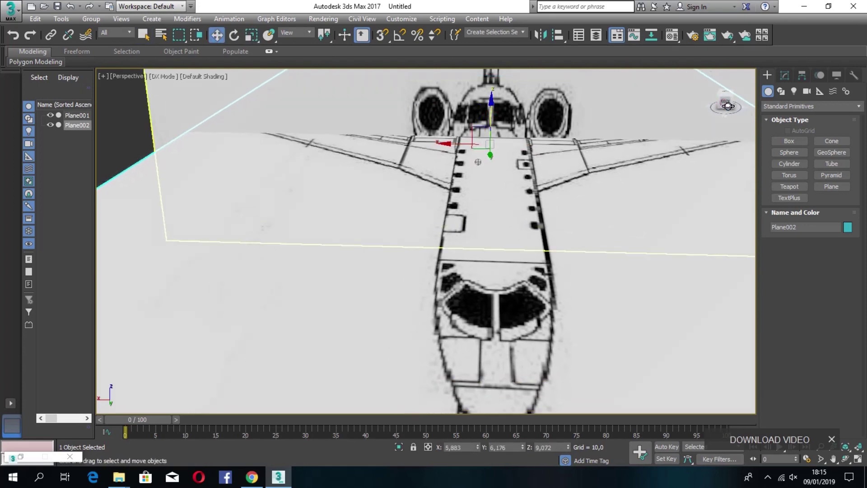
Scale the top-view plane to match the front view's width and adjust its height
drag(722, 104, 767, 106)
drag(528, 140, 441, 140)
drag(744, 105, 717, 105)
key(r)
drag(456, 122, 445, 124)
alt+middle_drag(444, 124, 533, 131)
drag(441, 141, 534, 143)
key(w)
alt+middle_drag(534, 143, 493, 110)
drag(494, 110, 494, 97)
mouse_move(728, 104)
mouse_down()
mouse_move(734, 119)
mouse_move(729, 103)
mouse_up()
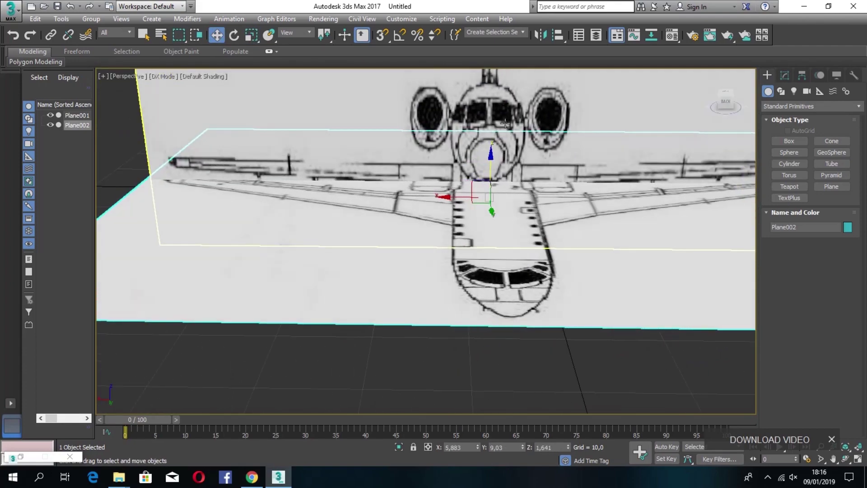
Fine-tune the top-view plane's height against the front view's wings, and lower it beneath the fuselage
click(367, 75)
drag(499, 103, 502, 95)
alt+middle_drag(502, 95, 503, 90)
drag(503, 90, 502, 129)
alt+middle_drag(502, 128, 496, 174)
drag(495, 173, 498, 166)
mouse_move(725, 103)
mouse_down()
mouse_move(695, 91)
mouse_move(725, 102)
mouse_up()
click(533, 212)
drag(493, 158, 494, 234)
Draw a third plane about 224 by 111 on the grid and give it the side-view image C650 (4) as material
alt+middle_drag(493, 235, 584, 169)
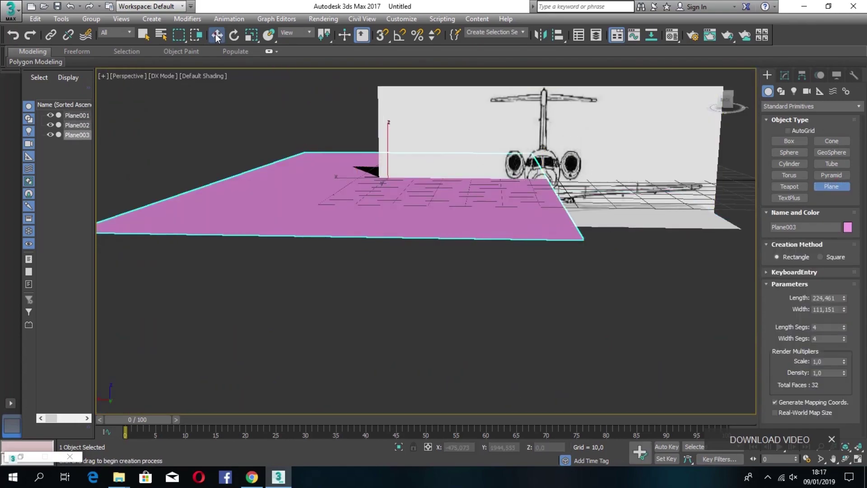
key(m)
drag(516, 293, 281, 145)
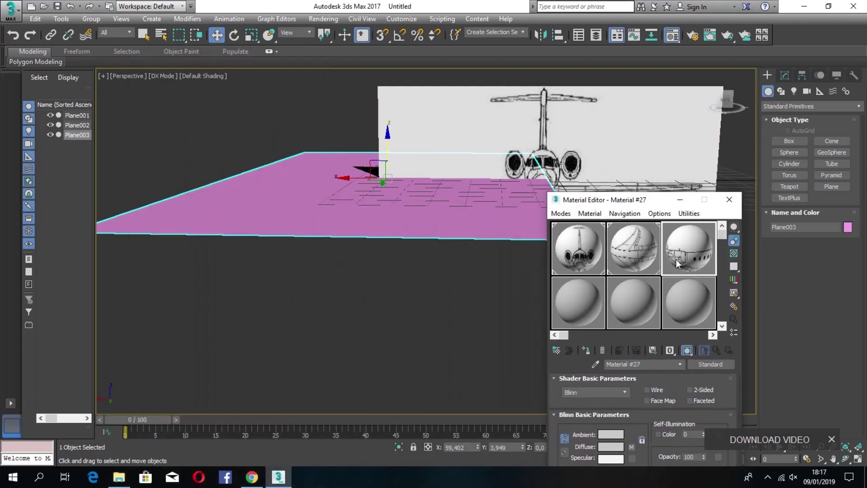
Scale the side-view plane to the drawing's proportions and move it toward the other two blueprints
key(r)
mouse_move(504, 267)
mouse_down()
mouse_move(478, 267)
mouse_move(505, 257)
mouse_up()
alt+middle_drag(505, 266, 677, 289)
click(216, 34)
drag(691, 354, 596, 349)
Rotate the side-view plane perpendicular to the front view and move it to the aircraft's centerline
click(234, 34)
drag(579, 311, 477, 299)
drag(724, 101, 745, 92)
scroll(496, 244, down, 5)
drag(526, 269, 618, 243)
drag(723, 102, 738, 95)
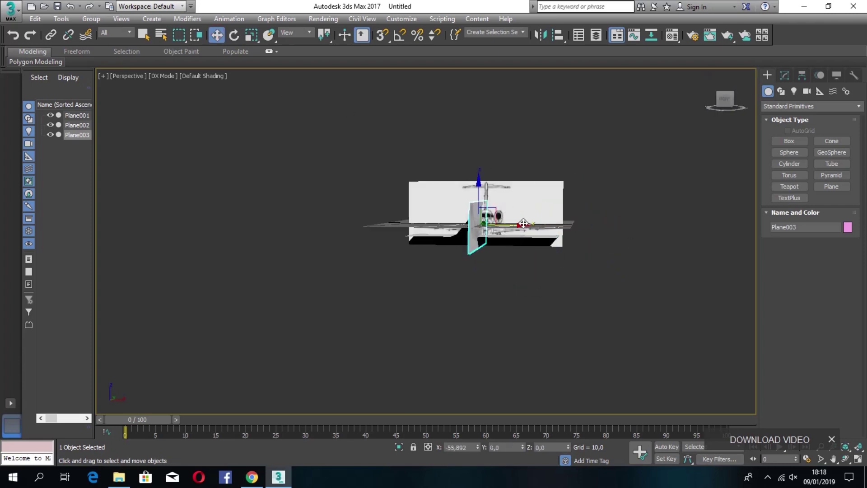
Scale the side-view plane to match the other blueprints and move it along the fuselage and vertically
key(l)
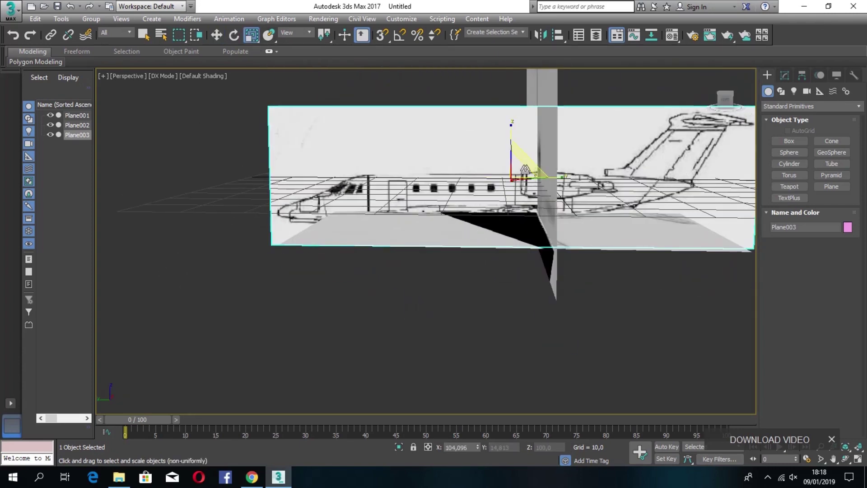
drag(548, 177, 534, 177)
drag(511, 128, 510, 137)
alt+middle_drag(510, 138, 553, 199)
drag(456, 173, 453, 173)
key(w)
drag(544, 173, 532, 175)
drag(437, 172, 441, 172)
key(w)
mouse_move(487, 133)
mouse_down()
mouse_move(487, 151)
mouse_move(488, 136)
mouse_up()
Fine-tune the side-view plane's position so its fuselage features line up with the other blueprints
scroll(589, 212, up, 6)
middle_drag(589, 212, 267, 218)
scroll(268, 218, down, 6)
drag(333, 146, 324, 145)
scroll(304, 161, up, 6)
scroll(304, 161, down, 6)
drag(726, 102, 624, 99)
drag(223, 136, 210, 136)
Rotate the side-view plane slightly to square it with the other blueprints, and deselect it
click(725, 92)
middle_drag(502, 116, 613, 151)
scroll(613, 152, down, 3)
key(e)
drag(403, 167, 409, 167)
scroll(451, 235, up, 5)
drag(726, 98, 751, 112)
scroll(451, 234, down, 5)
click(677, 149)
scroll(221, 222, up, 3)
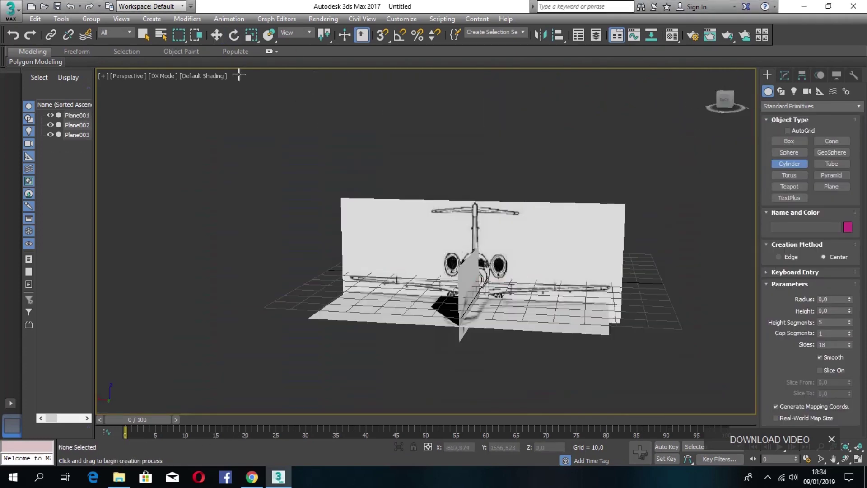
Select all three blueprint planes and raise them together above the grid
click(217, 35)
drag(270, 154, 646, 357)
drag(475, 249, 476, 198)
click(643, 243)
Move the front-view plane slightly down to match the side view's height
drag(725, 106, 801, 104)
click(474, 176)
drag(727, 102, 528, 92)
click(429, 108)
click(217, 35)
click(485, 179)
drag(485, 179, 485, 182)
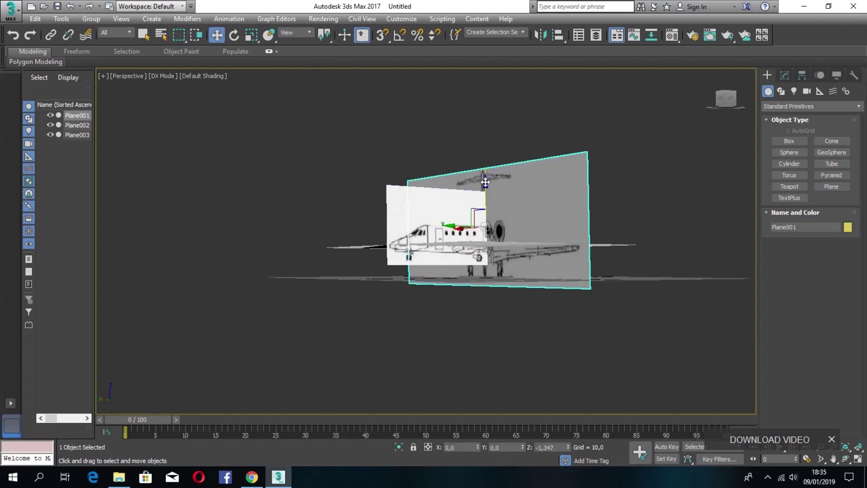
Scale the front-view plane so its aircraft matches the side view's size
click(251, 36)
drag(485, 259, 485, 270)
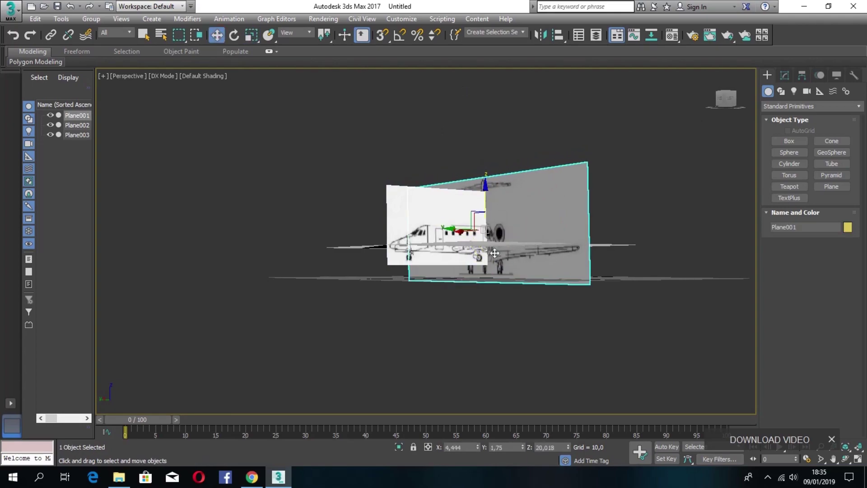
scroll(498, 232, up, 6)
scroll(460, 271, down, 1)
key(r)
drag(420, 242, 422, 249)
drag(726, 99, 671, 108)
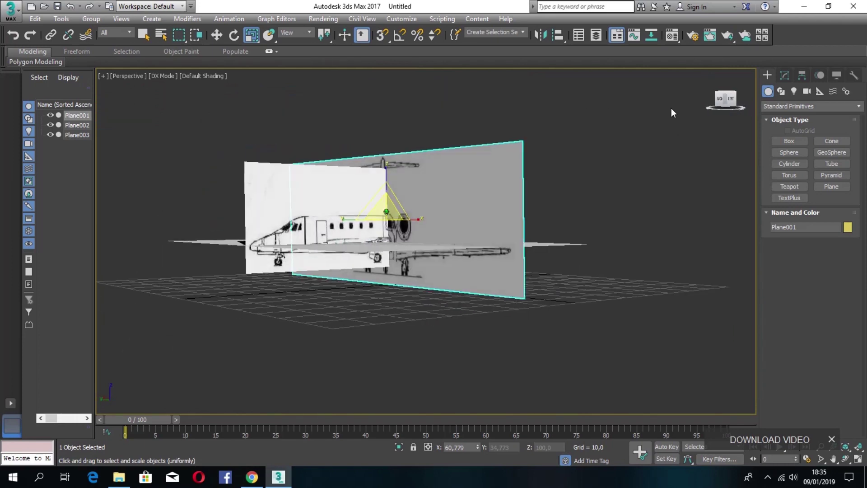
Draw a cylinder with a radius of about 77 beside the blueprints and move it near the aircraft's nose
click(789, 163)
drag(599, 154, 569, 152)
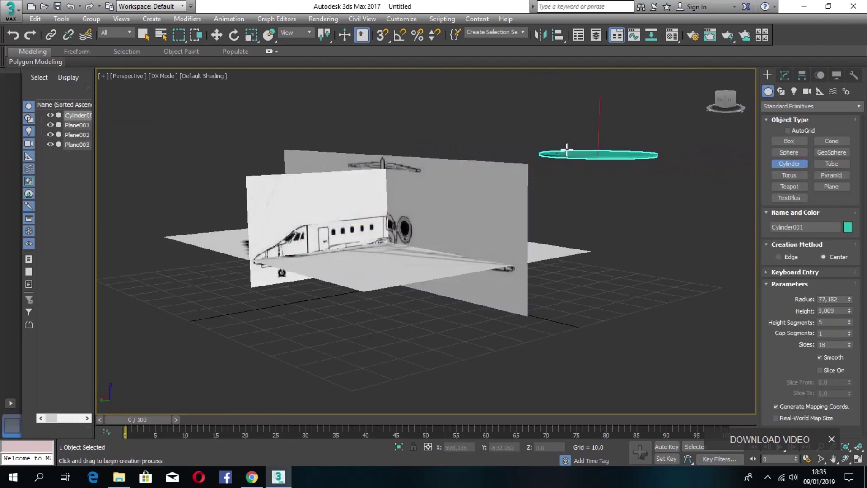
click(217, 35)
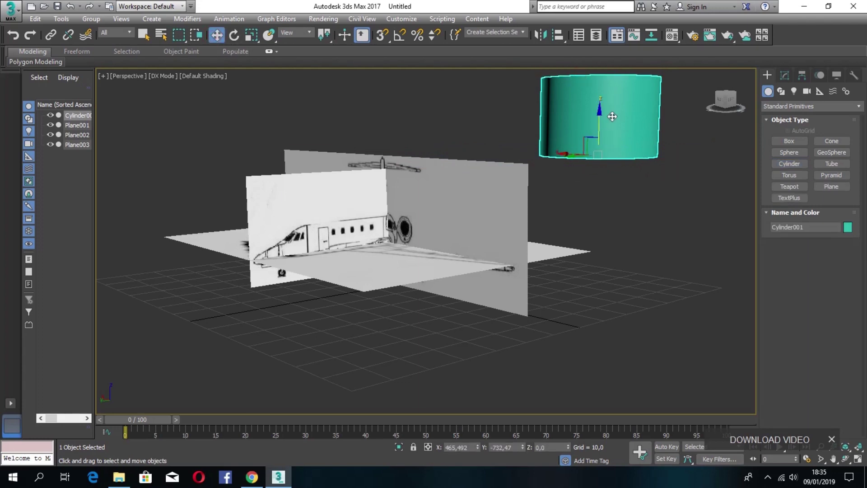
drag(614, 112, 525, 213)
drag(568, 275, 318, 321)
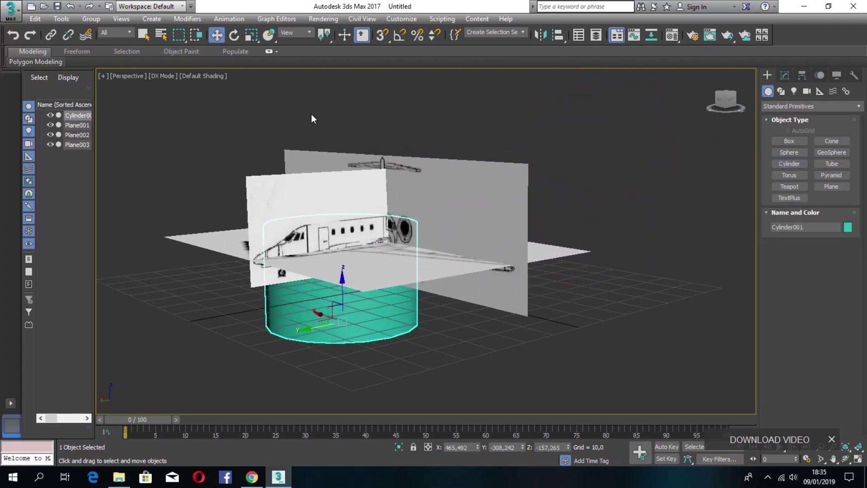
Rotate the cylinder about the X axis so it lies lengthwise along the fuselage direction
click(233, 36)
drag(321, 289, 283, 396)
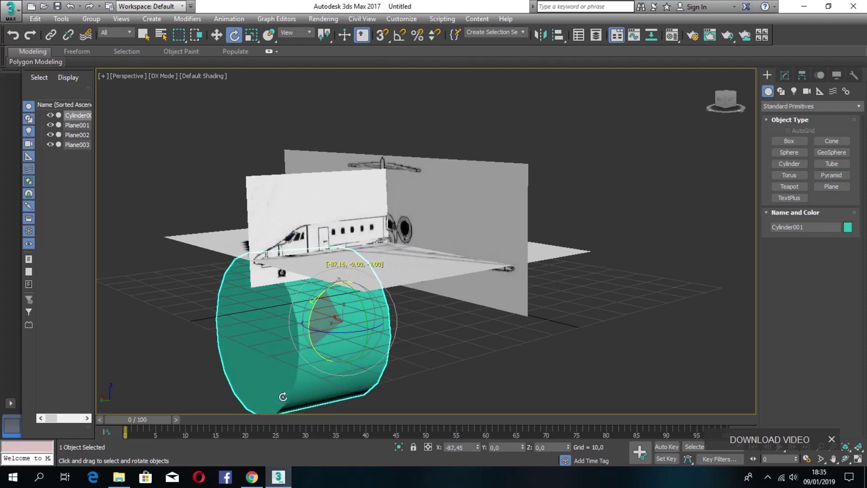
middle_drag(587, 262, 476, 249)
click(547, 155)
alt+middle_drag(547, 155, 440, 267)
scroll(440, 267, down, 5)
click(361, 257)
click(745, 100)
Move the cylinder up and across so it overlaps the blueprint planes
click(217, 35)
drag(352, 215, 351, 194)
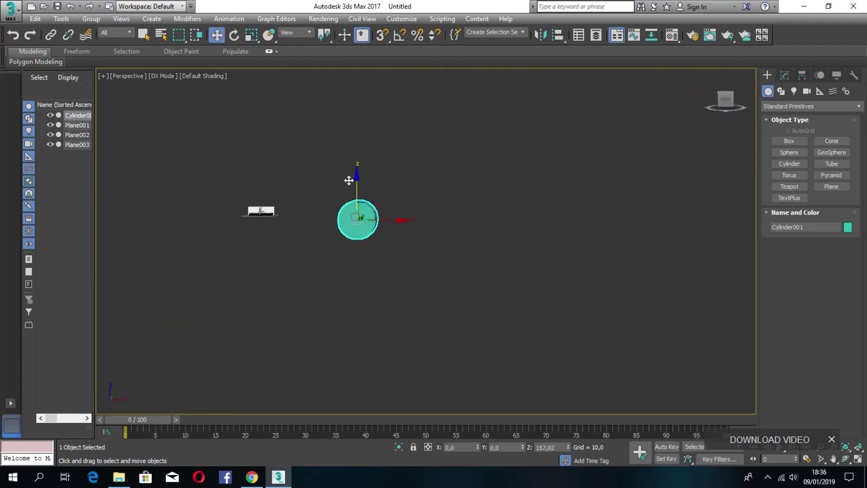
click(707, 99)
drag(331, 234, 263, 238)
scroll(280, 241, up, 5)
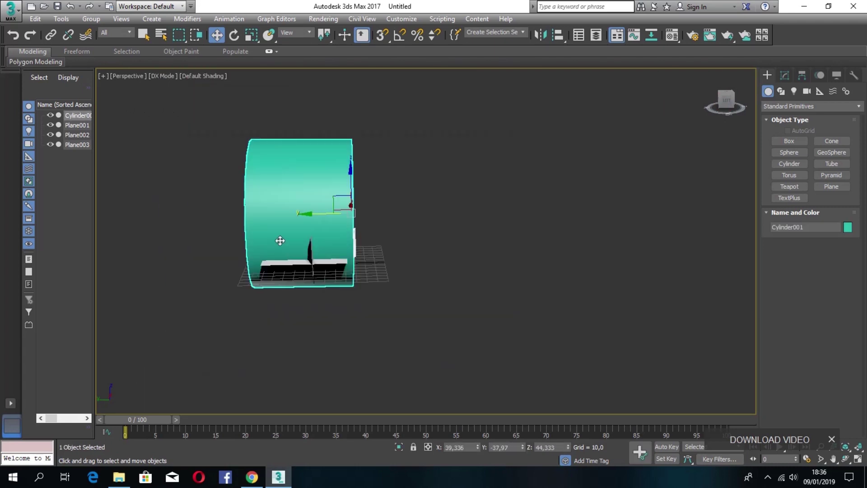
drag(721, 99, 132, 103)
middle_drag(132, 103, 181, 106)
Scale the cylinder down and move it to the nose section of the blueprints
click(251, 35)
drag(515, 233, 406, 275)
drag(721, 100, 177, 113)
alt+middle_drag(178, 113, 203, 118)
key(w)
drag(726, 102, 158, 131)
drag(473, 277, 475, 287)
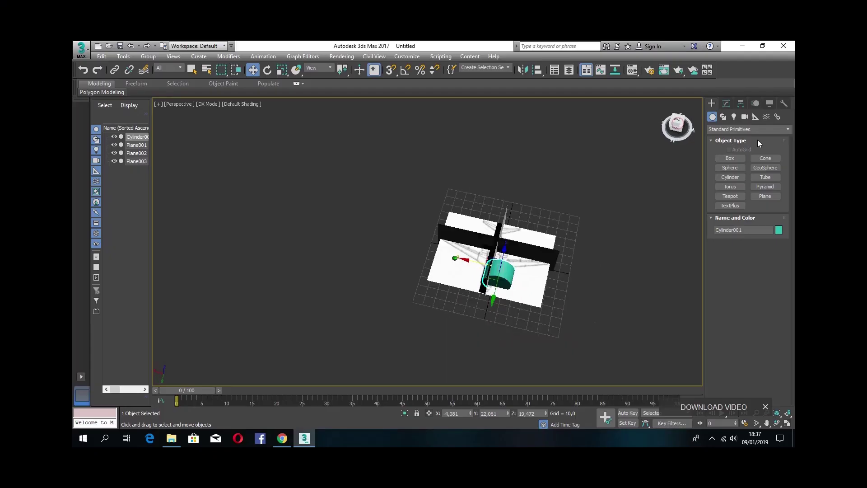
Shrink the cylinder further toward the fuselage's size and lower it onto the fuselage in the front view
drag(725, 102, 510, 248)
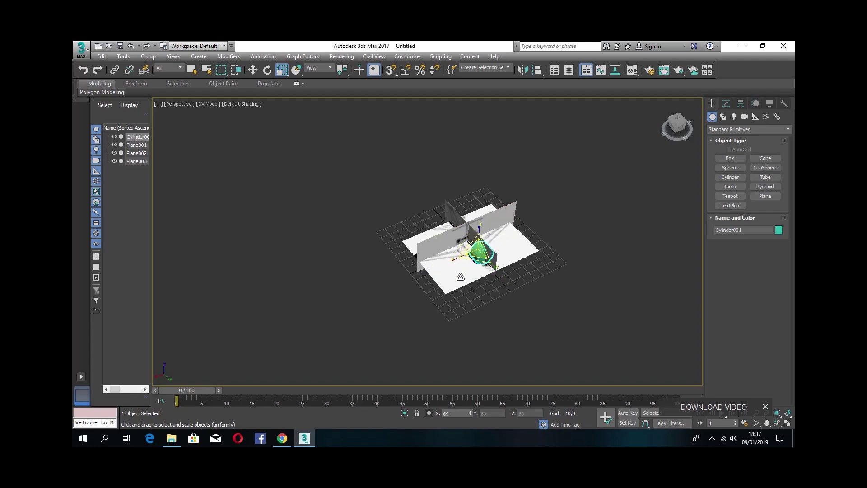
scroll(484, 263, up, 5)
drag(677, 126, 740, 100)
key(w)
drag(387, 206, 387, 213)
drag(747, 107, 730, 104)
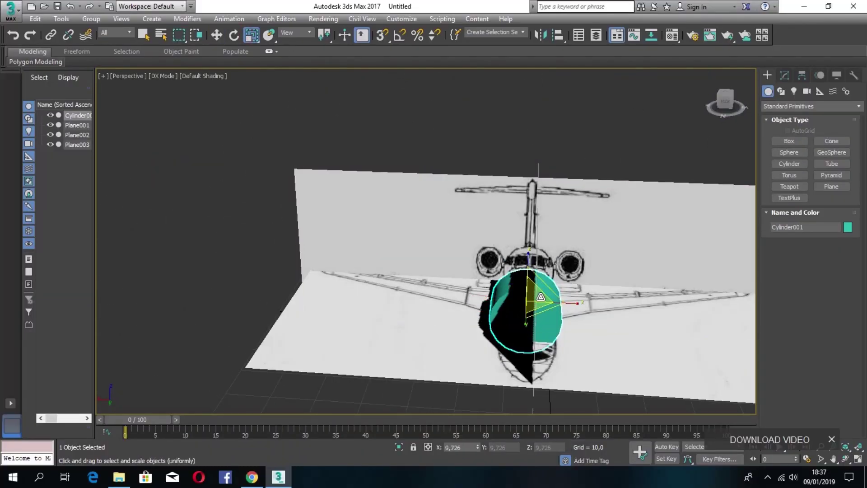
Lower the cylinder along the vertical axis so it sits over the fuselage outline in the side view
alt+middle_drag(367, 248, 253, 228)
click(262, 149)
click(217, 34)
click(449, 334)
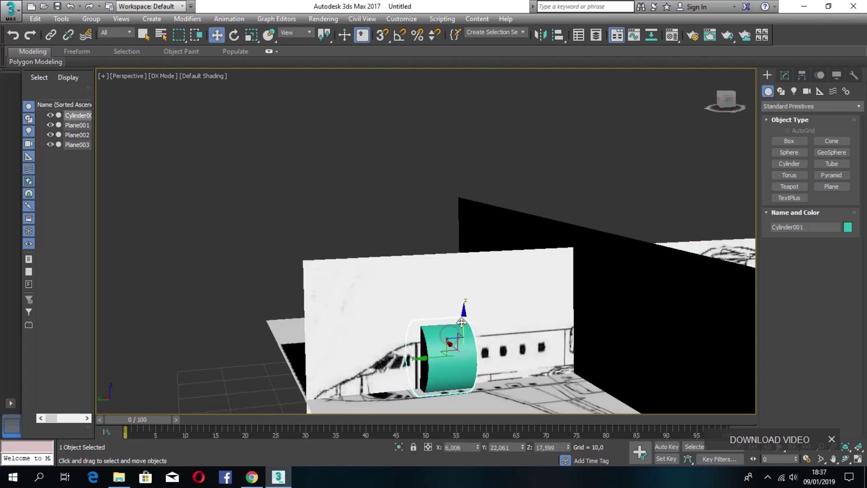
drag(464, 315, 465, 331)
Scale the cylinder to match the fuselage thickness drawn on the blueprints
drag(725, 102, 812, 128)
click(251, 35)
drag(433, 344, 434, 348)
drag(726, 103, 695, 129)
scroll(567, 334, down, 3)
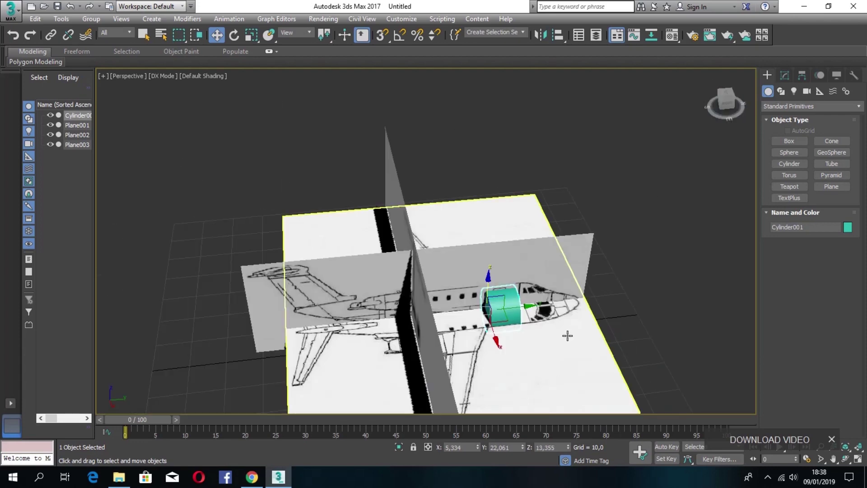
Convert the cylinder to an Editable Poly and pull its rear end polygon back along Y past the front-view plane
middle_drag(566, 334, 470, 302)
right_click(407, 270)
mouse_move(451, 384)
click(542, 391)
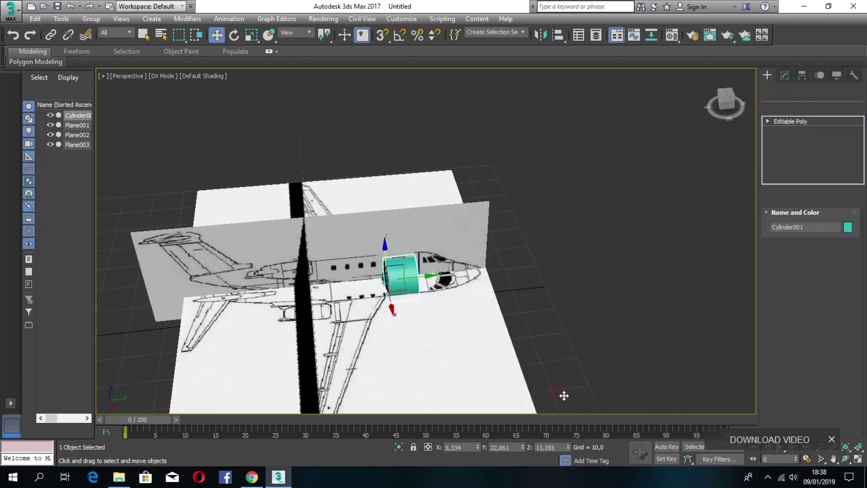
click(822, 233)
drag(722, 103, 388, 286)
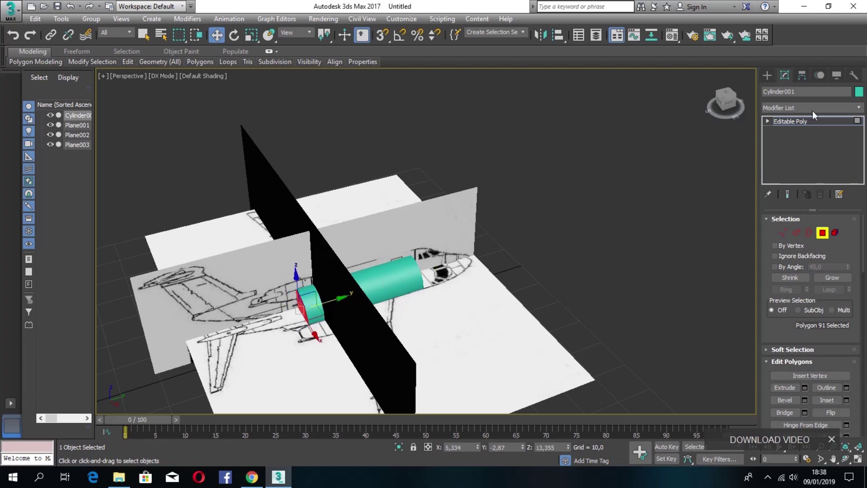
Try the Facets, Wireframe Override, Default Shading and Flat Color shading modes in the perspective viewport
alt+middle_drag(503, 234, 555, 109)
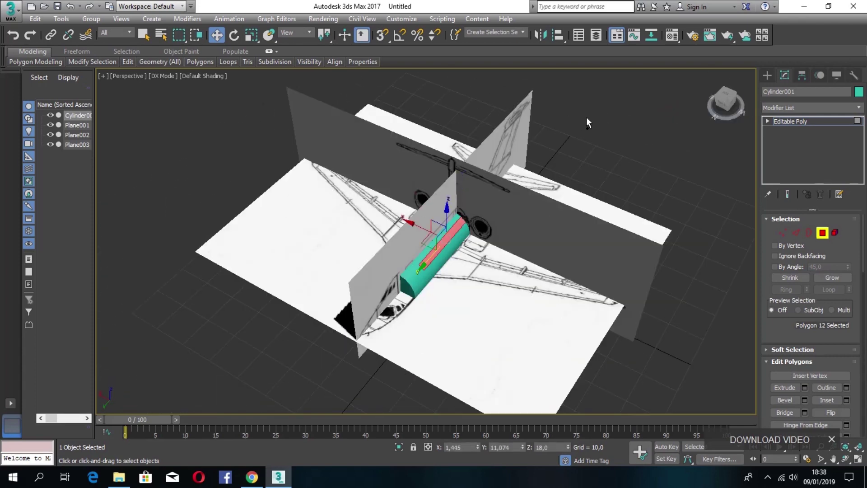
scroll(408, 293, up, 5)
click(204, 76)
click(218, 98)
click(191, 75)
click(243, 173)
click(199, 75)
click(212, 86)
click(201, 76)
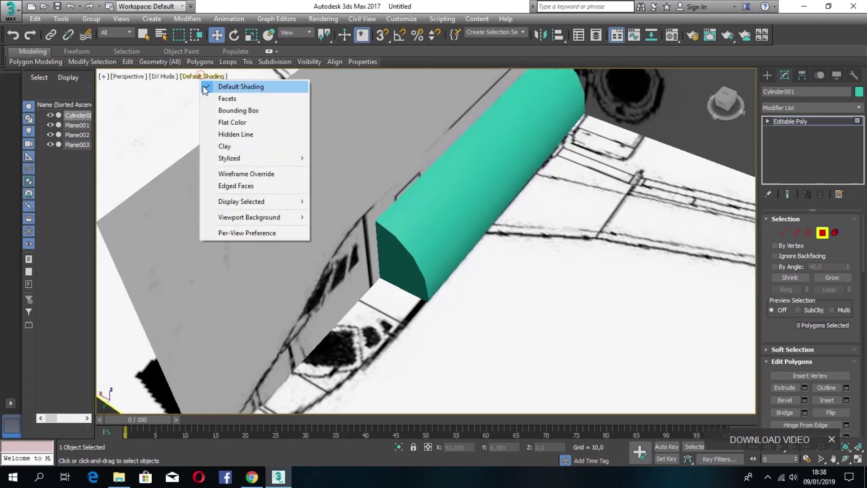
click(221, 100)
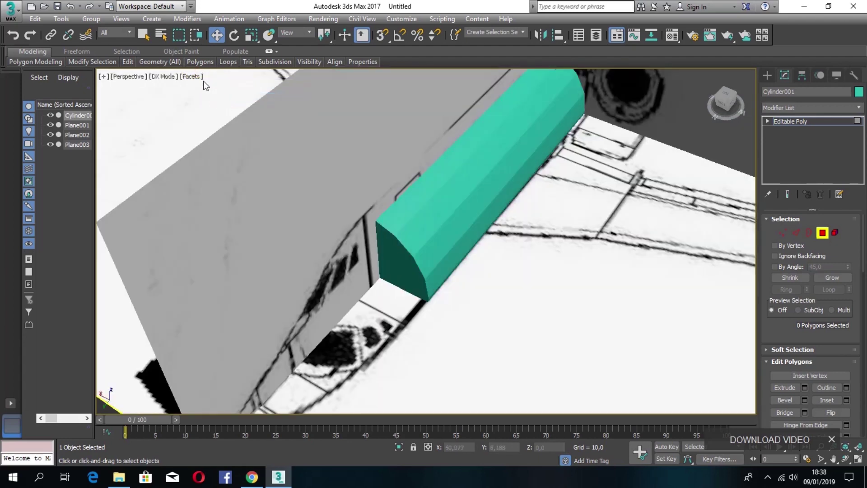
click(191, 76)
click(218, 121)
Set the perspective viewport shading to Hidden Line and check the cylinder's edges against the blueprints
click(189, 75)
click(216, 134)
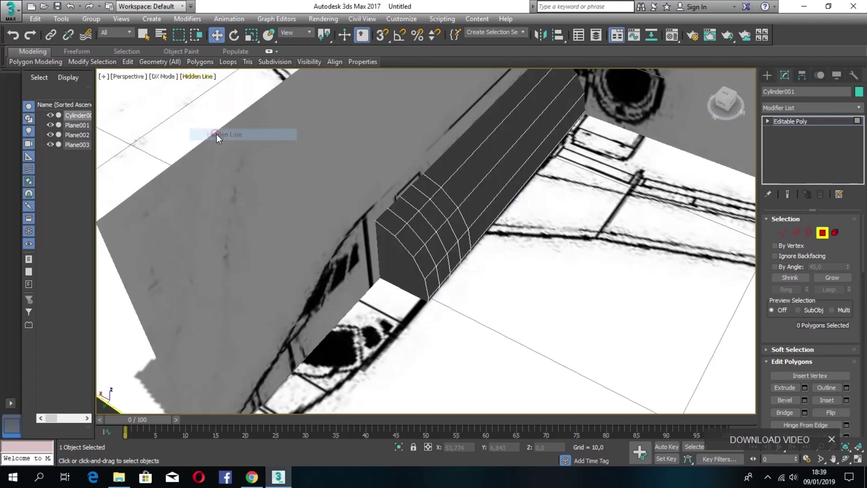
alt+middle_drag(429, 133, 429, 184)
alt+middle_drag(744, 91, 557, 217)
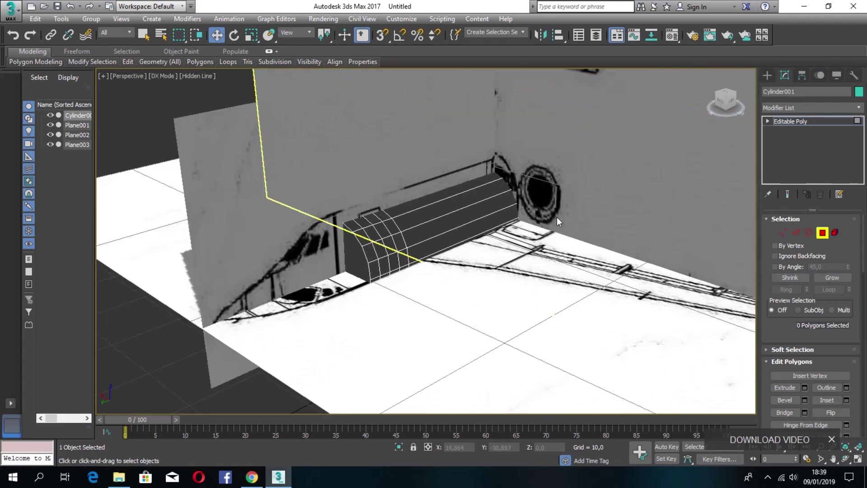
alt+middle_drag(720, 98, 189, 98)
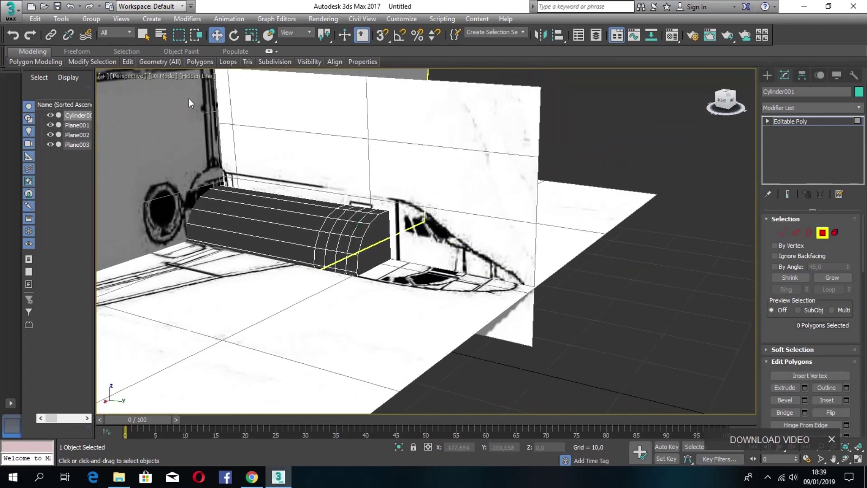
Lower the side-view blueprint plane to about Z 19.1 so its fuselage outline lines up with the cylinder
click(217, 35)
scroll(392, 160, down, 5)
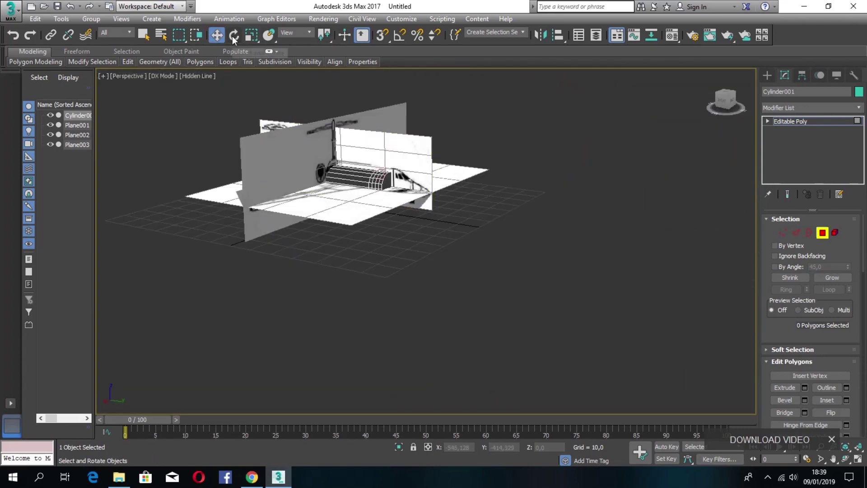
click(768, 75)
click(410, 146)
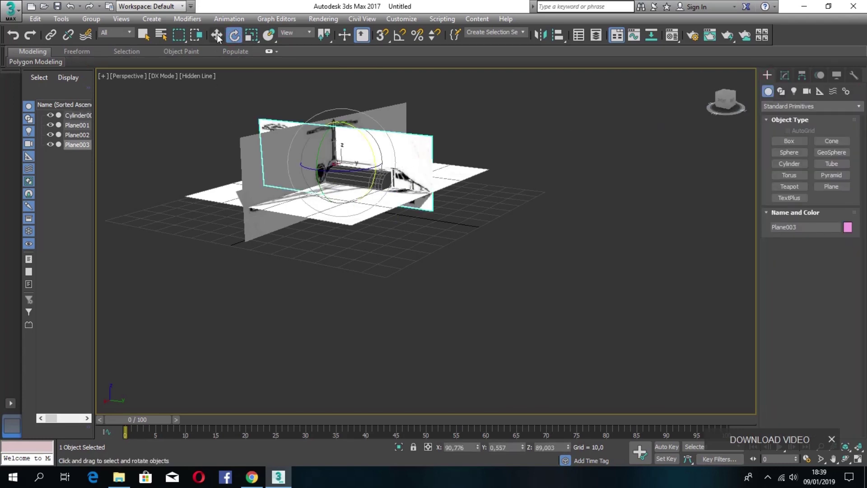
scroll(374, 185, up, 5)
scroll(316, 147, down, 3)
middle_drag(323, 143, 333, 173)
click(333, 173)
click(251, 35)
click(397, 235)
key(w)
drag(296, 148, 297, 161)
click(388, 144)
drag(289, 112, 289, 116)
alt+middle_drag(288, 116, 190, 181)
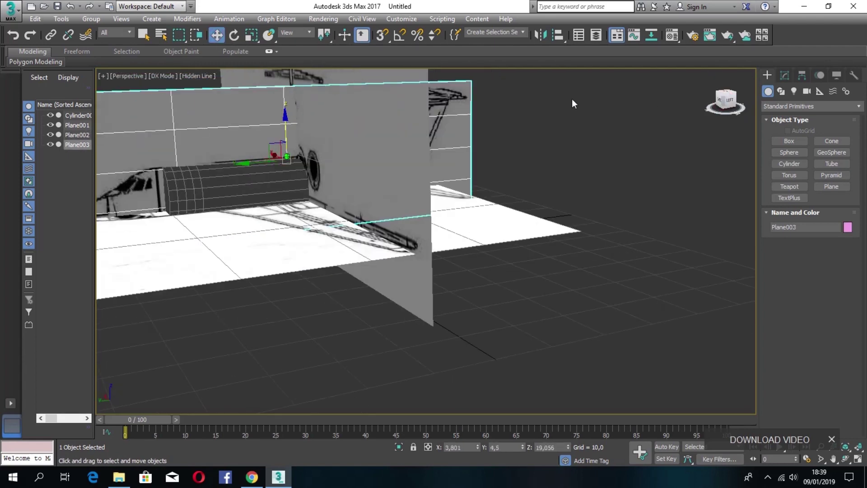
Extrude the cylinder's rear end polygon back to the tail and scale it down to form a tapered tail cone
click(156, 198)
drag(718, 100, 767, 103)
click(264, 110)
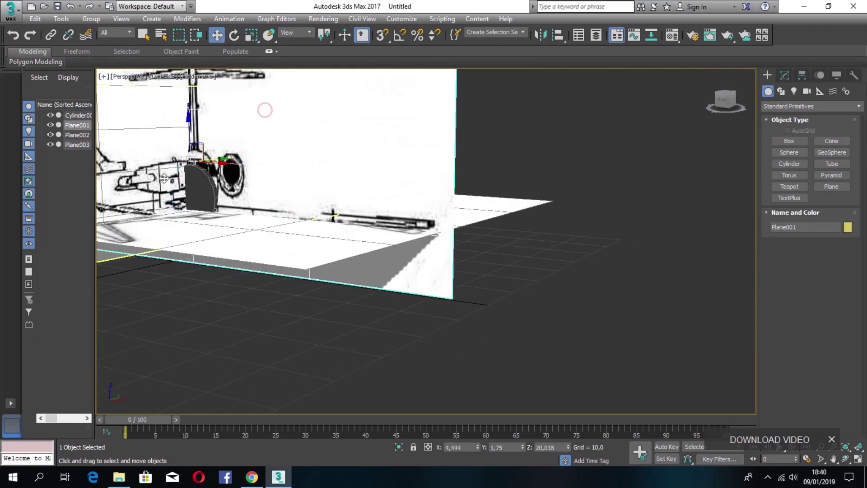
click(786, 77)
click(202, 188)
click(822, 232)
middle_drag(303, 262, 486, 344)
scroll(808, 316, down, 3)
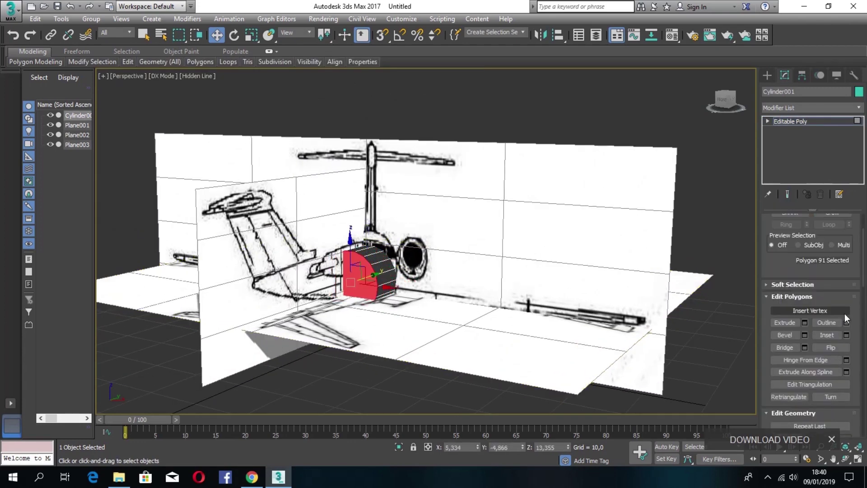
click(784, 306)
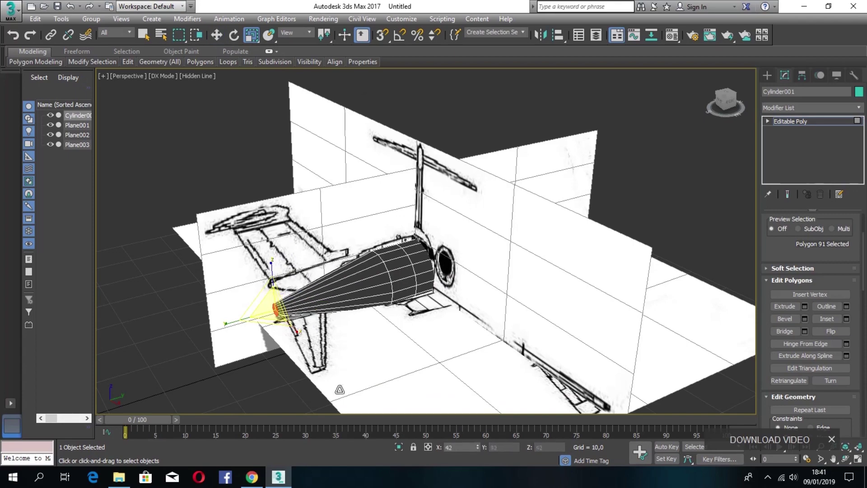
Raise the small end face of the tail cone to follow the rear fuselage line in the side view
click(217, 35)
drag(273, 276, 270, 254)
drag(725, 100, 645, 97)
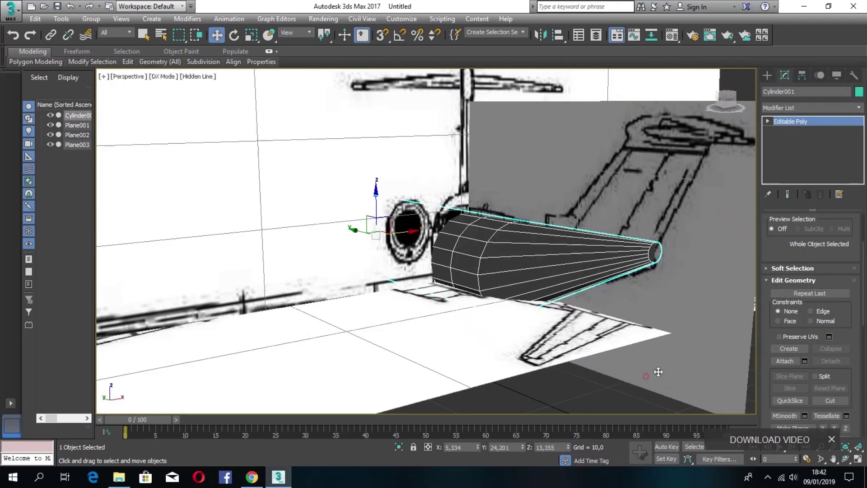
Select the tail cone's end polygon and scale it to fit the tail tip
click(768, 121)
click(789, 158)
click(651, 261)
key(r)
drag(776, 290, 776, 294)
drag(725, 100, 780, 231)
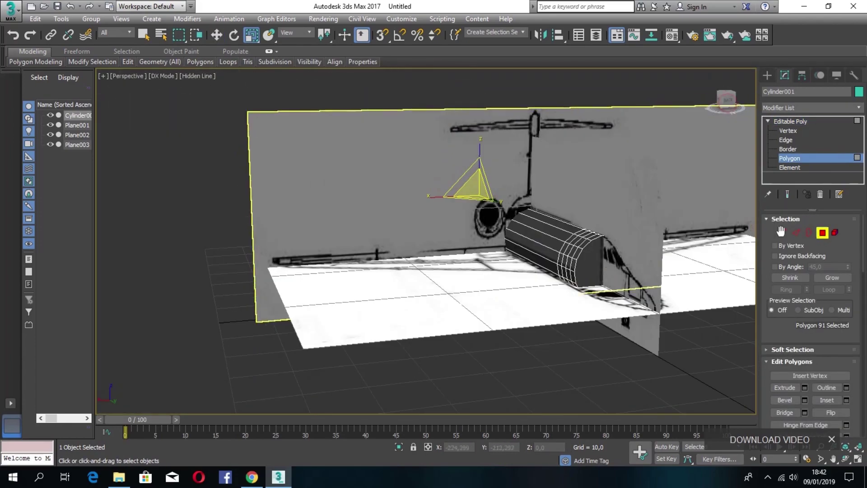
Extend the fuselage's front end polygon toward the nose and taper it to the blueprint outline
click(589, 264)
key(w)
mouse_move(725, 100)
mouse_down()
mouse_move(654, 99)
mouse_move(749, 108)
mouse_move(725, 91)
mouse_up()
key(r)
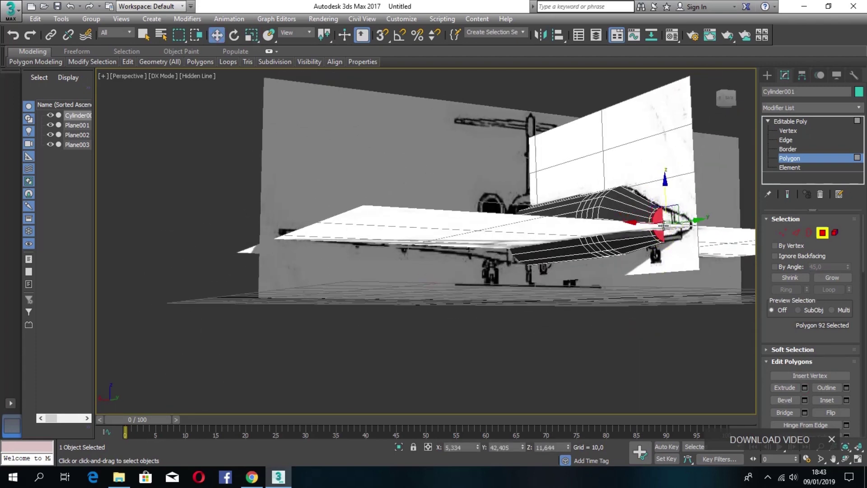
Select the edge loop around the middle of the nose and scale it up to about 107 percent
drag(725, 98, 487, 122)
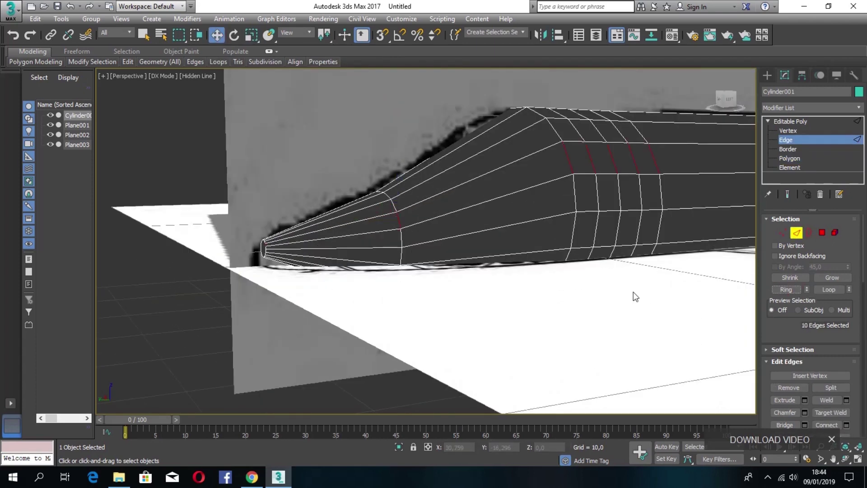
click(829, 290)
key(r)
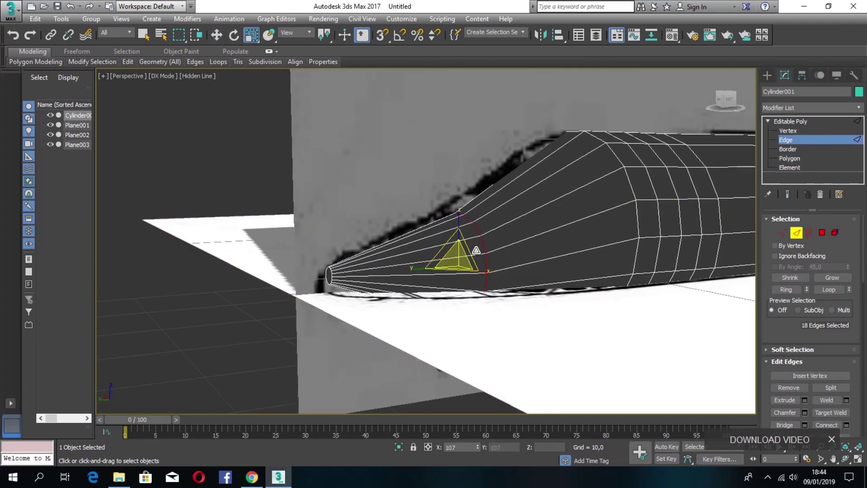
Add a second edge loop around the nose, closer to the tip
click(793, 291)
scroll(834, 412, down, 1)
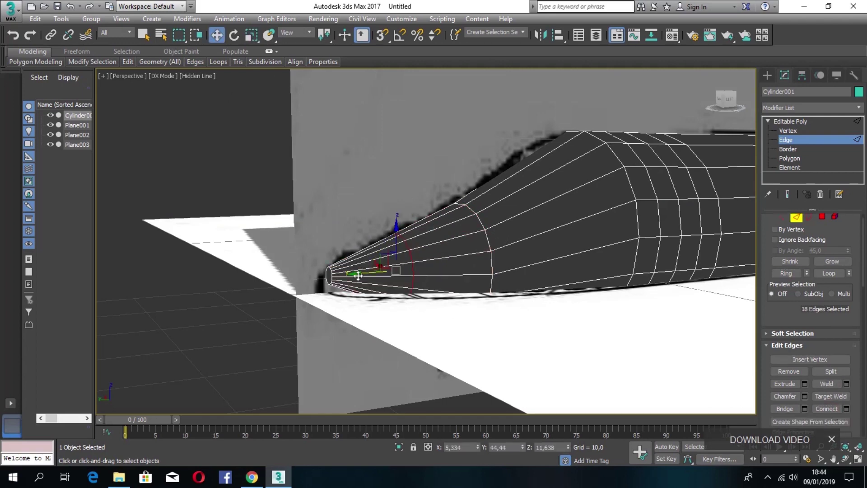
alt+middle_drag(328, 275, 496, 275)
Shrink the polygon at the nose tip to a near point and return to edge editing
click(821, 217)
key(r)
drag(576, 287, 576, 294)
alt+middle_drag(562, 313, 166, 349)
click(795, 219)
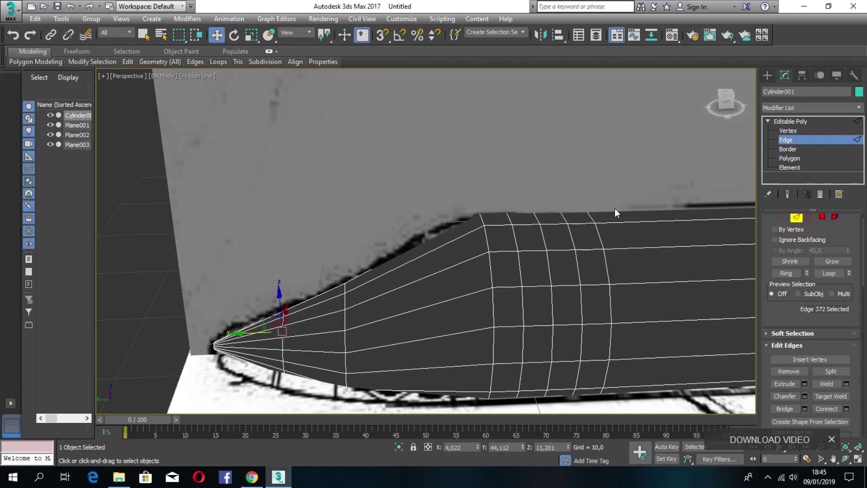
Select the lengthwise edge loop running along the upper side of the fuselage
drag(726, 102, 242, 87)
scroll(685, 199, up, 3)
click(560, 158)
scroll(829, 352, down, 1)
scroll(829, 354, up, 3)
click(828, 289)
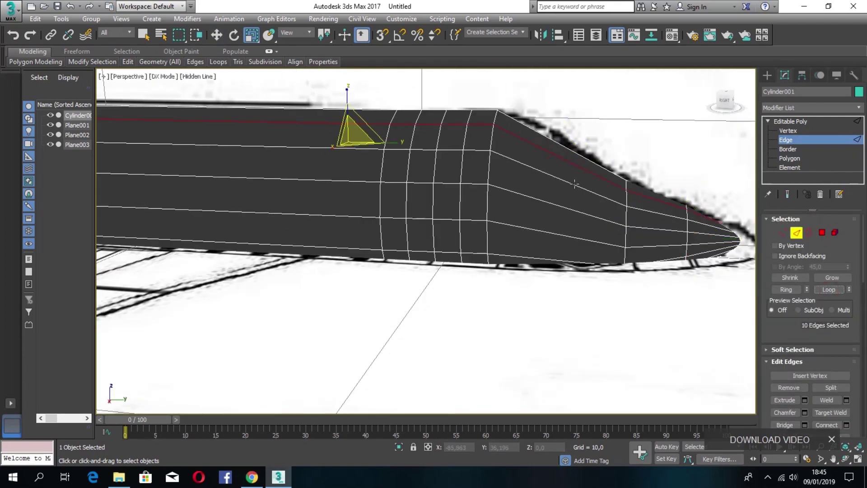
Select the ring of lengthwise nose edges and connect them with another edge loop
click(577, 185)
click(786, 289)
scroll(846, 337, down, 2)
alt+middle_drag(551, 95, 443, 304)
alt+middle_drag(636, 213, 451, 286)
scroll(451, 287, down, 3)
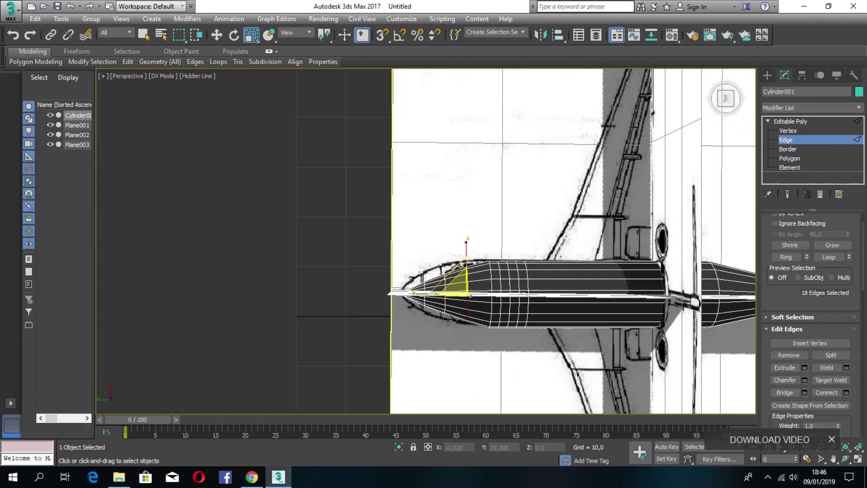
Widen the nose edge loops in the top view so they follow the curved nose outline
scroll(451, 286, up, 3)
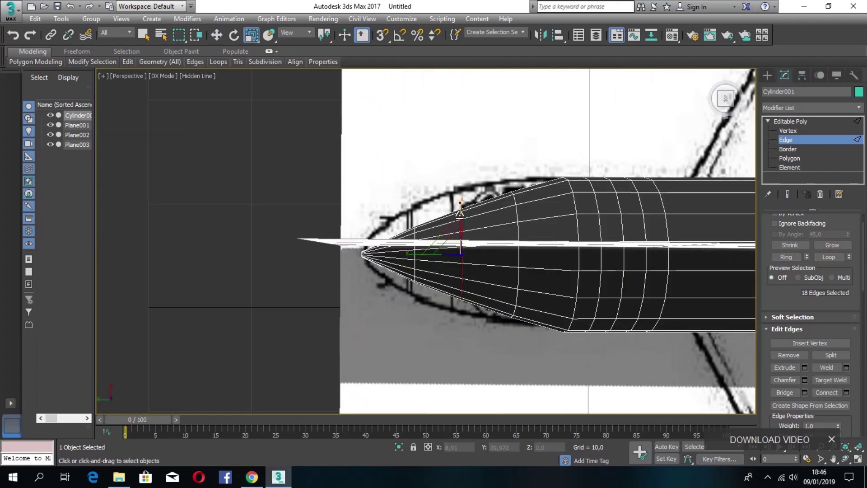
scroll(452, 285, down, 5)
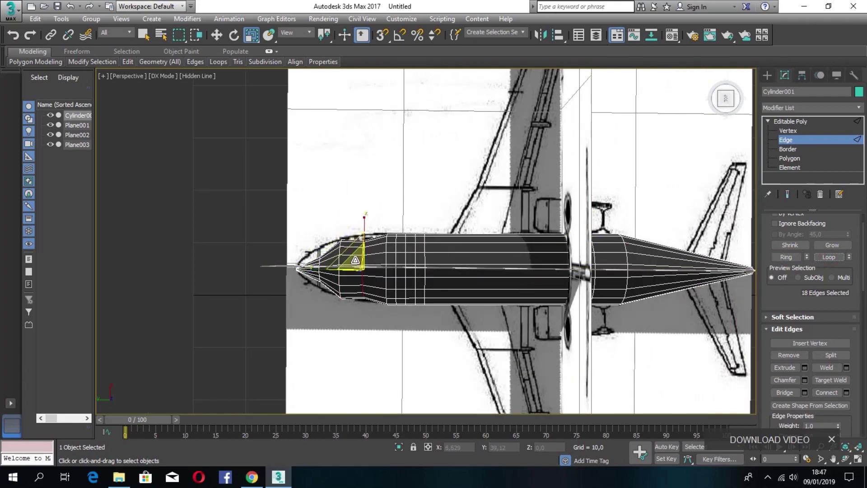
scroll(491, 274, down, 2)
scroll(491, 274, up, 5)
alt+middle_drag(652, 130, 587, 239)
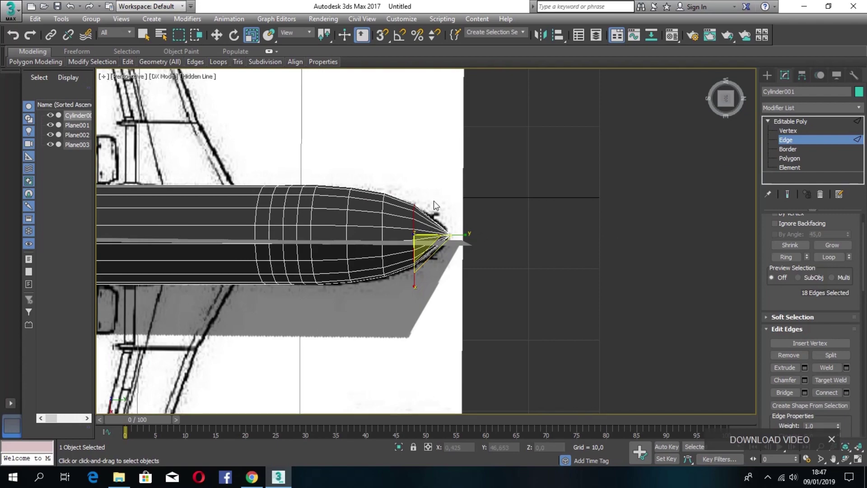
Add an edge loop close to the nose tip and scale it up to about 109 percent
scroll(791, 360, down, 1)
click(253, 37)
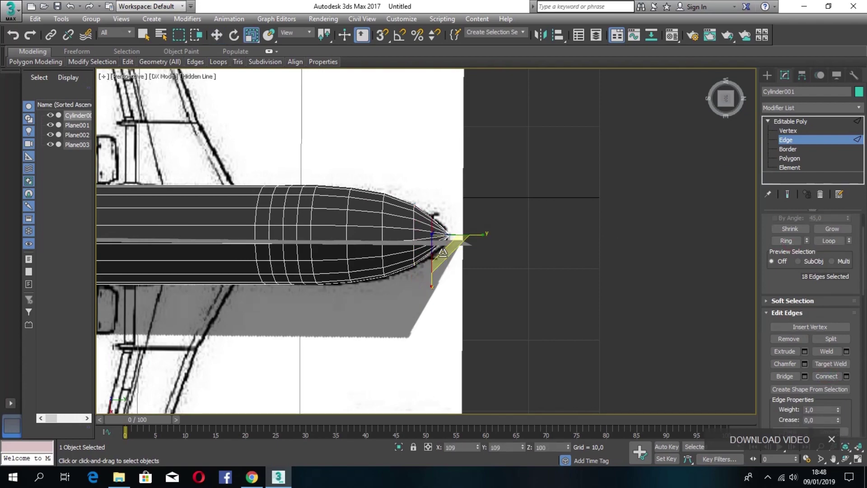
alt+middle_drag(361, 393, 412, 255)
Create a flat box about 22.5 long, 90.9 wide and 2.1 high beside the jet as the wing
scroll(412, 255, down, 5)
click(726, 95)
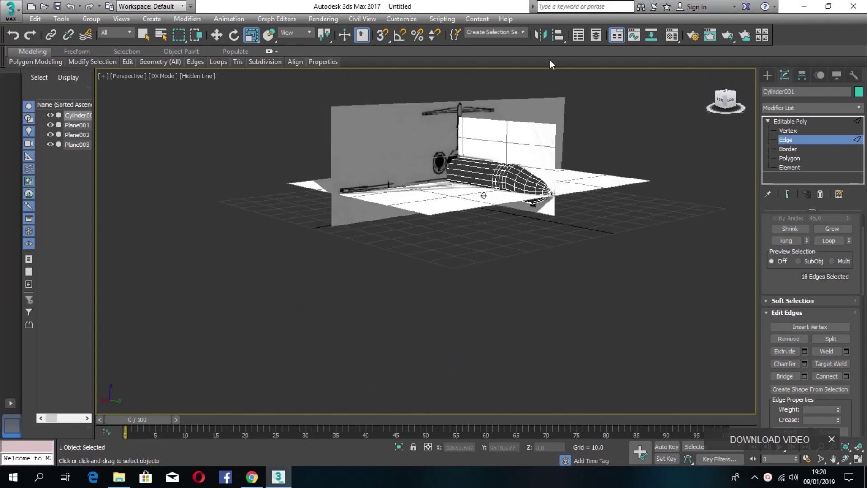
drag(723, 102, 728, 112)
click(767, 75)
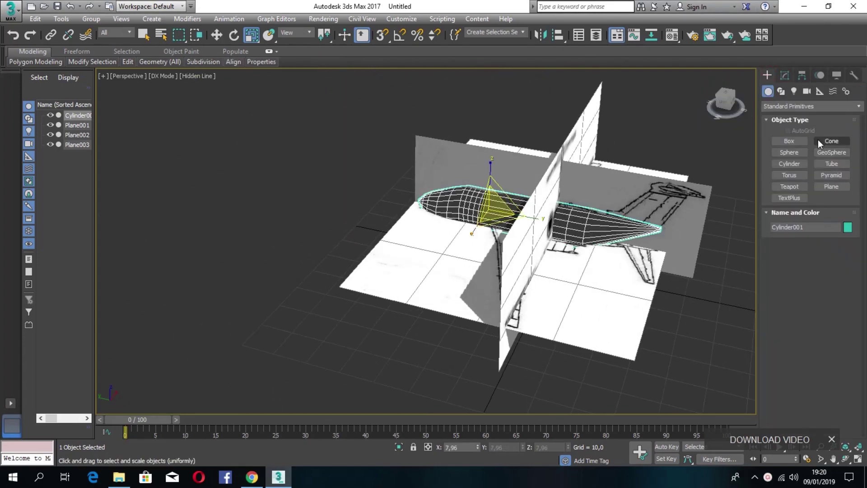
click(789, 141)
drag(199, 218, 364, 132)
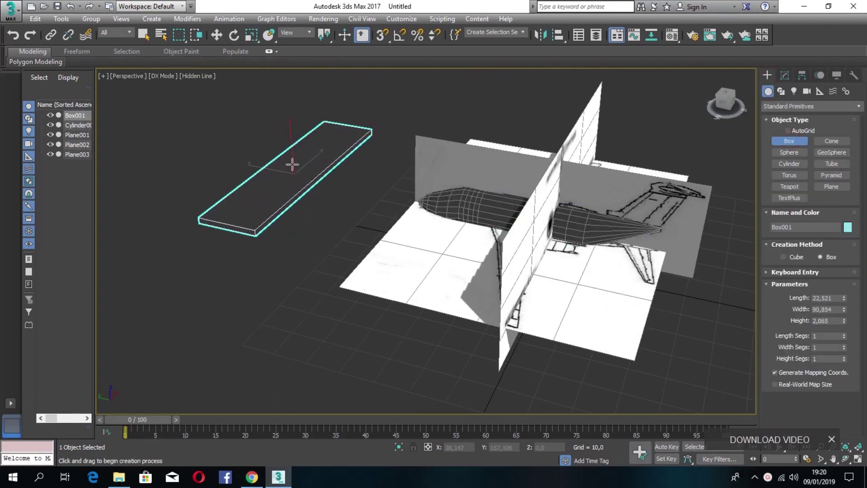
click(387, 175)
Raise the wing box and move it across toward the fuselage
key(w)
drag(719, 98, 184, 97)
drag(414, 216, 424, 151)
drag(384, 185, 616, 183)
drag(722, 100, 835, 119)
Move the wing box sideways against the fuselage, lower it toward wing height and deselect it
click(741, 181)
click(632, 144)
drag(595, 143, 644, 147)
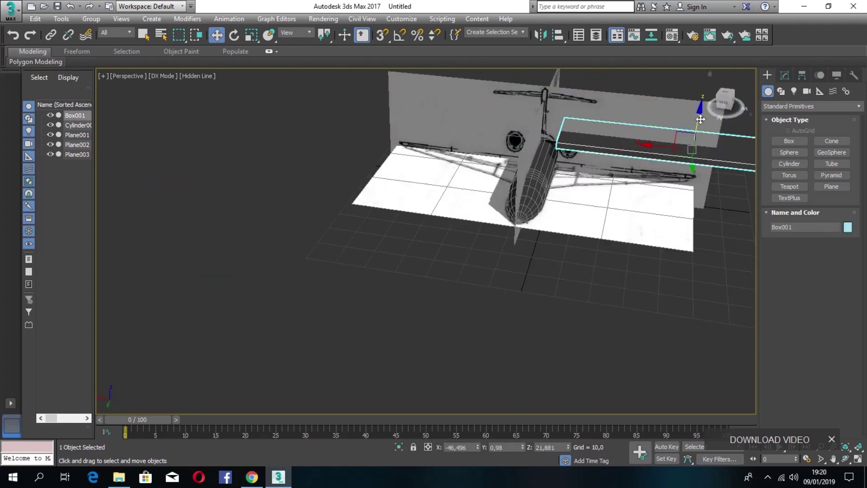
drag(702, 113, 705, 139)
mouse_move(724, 102)
mouse_down()
mouse_move(645, 113)
mouse_move(717, 88)
mouse_up()
click(645, 113)
Set the viewport shading to Facets, trying a few other display styles along the way
click(197, 75)
click(212, 99)
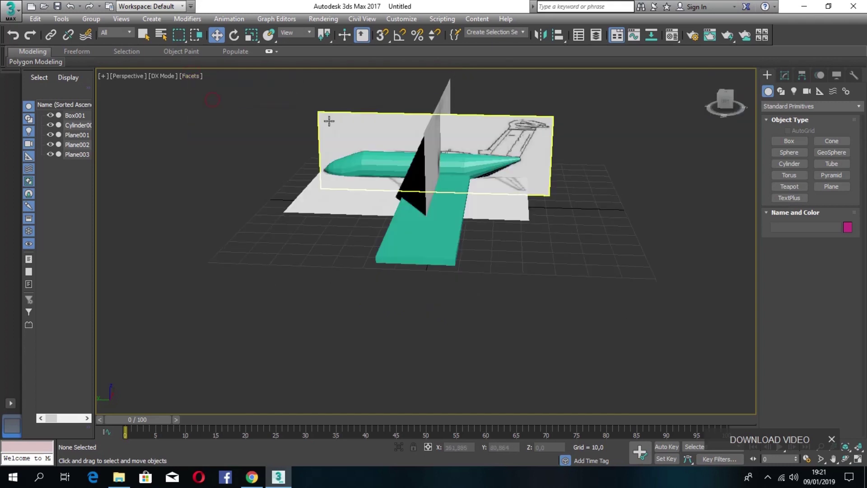
click(197, 75)
click(237, 174)
click(197, 75)
click(224, 121)
click(195, 77)
click(221, 111)
click(201, 76)
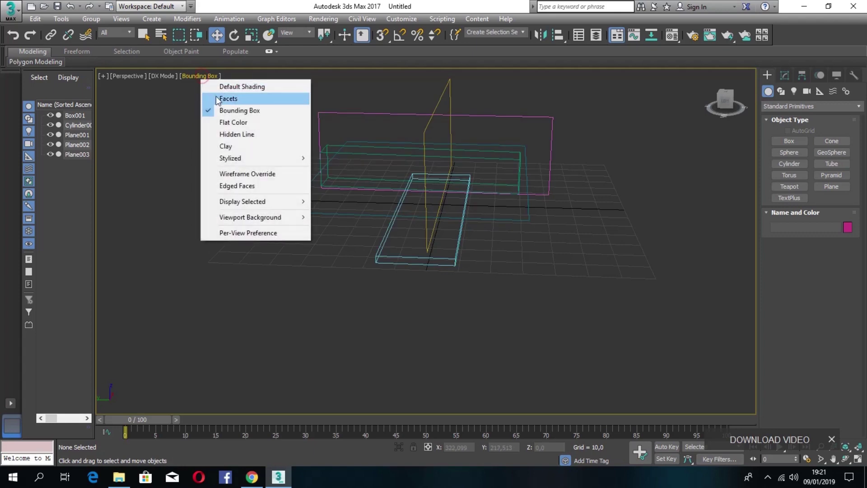
click(215, 96)
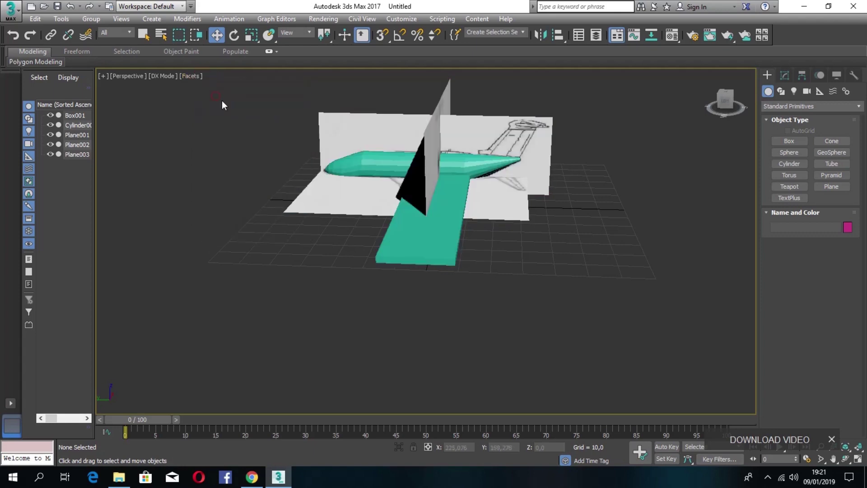
Shorten the wing box and move it in beside the fuselage over the blueprint's wing root
scroll(435, 240, up, 3)
click(435, 240)
alt+middle_drag(433, 239, 811, 216)
drag(426, 237, 464, 256)
alt+middle_drag(464, 257, 478, 273)
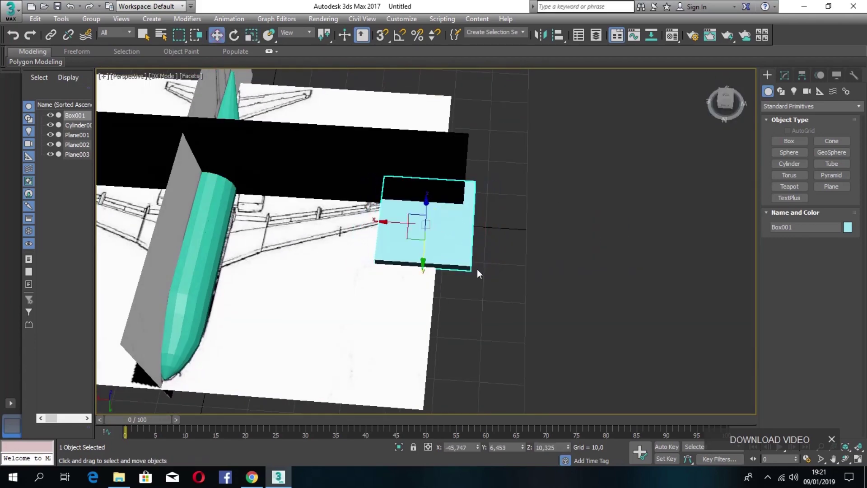
drag(393, 222, 244, 215)
drag(280, 239, 279, 260)
alt+middle_drag(278, 259, 307, 261)
Convert the wing box to an editable poly
key(r)
right_click(306, 261)
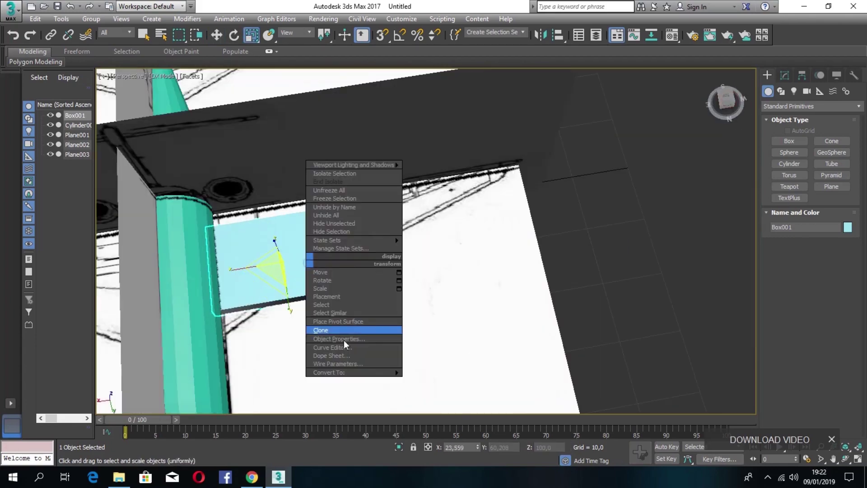
click(436, 381)
alt+middle_drag(519, 266, 487, 234)
click(516, 215)
click(767, 76)
Adjust the wing box's height and slide it sideways against the fuselage
key(w)
drag(340, 297, 350, 162)
alt+middle_drag(350, 163, 424, 74)
drag(425, 223, 407, 223)
alt+middle_drag(497, 280, 472, 219)
Move the wing box's front edge beside the fuselage so the leading edge slants along the blueprint
key(2)
scroll(386, 220, up, 3)
key(1)
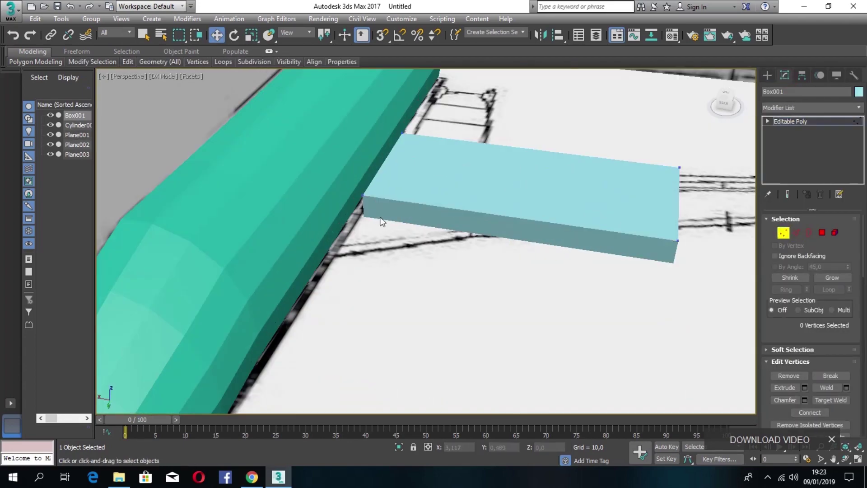
click(797, 233)
click(363, 194)
click(363, 195)
drag(723, 103, 497, 153)
click(580, 125)
Move the wing box's outer end face about 11.7 units in toward the fuselage to match the root section
key(4)
click(507, 257)
drag(485, 236, 594, 170)
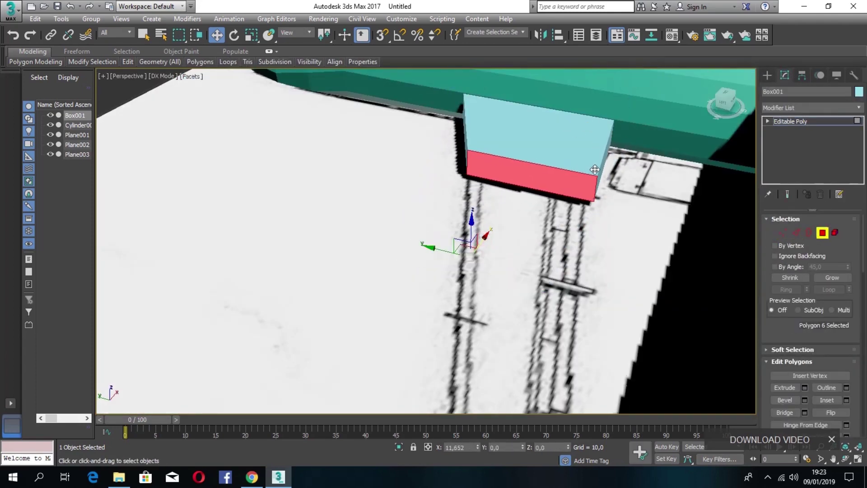
alt+middle_drag(509, 168, 489, 225)
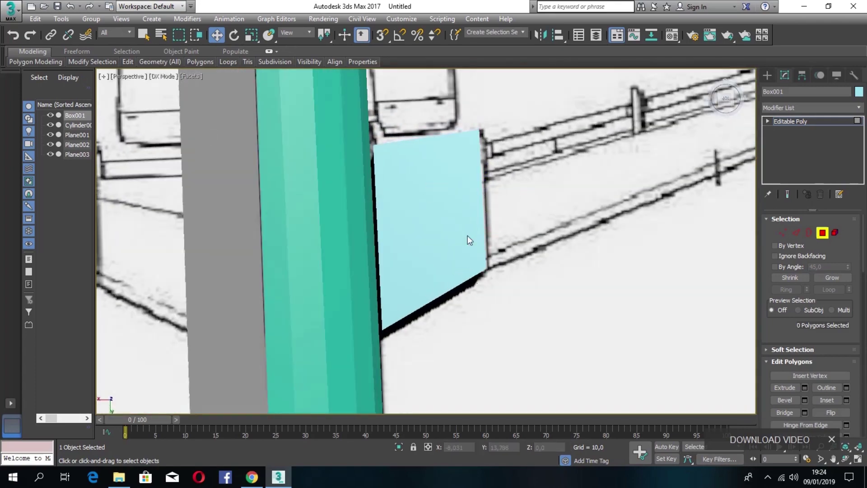
Extrude the root block's outer end polygon by 10 and set the viewport shading to Hidden Line
click(434, 144)
click(641, 274)
alt+middle_drag(632, 143, 723, 50)
click(767, 75)
alt+middle_drag(475, 191, 546, 199)
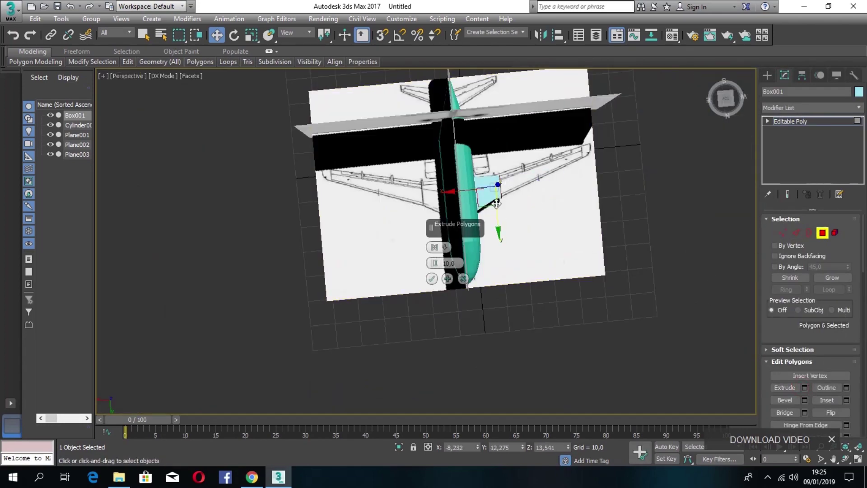
scroll(496, 203, up, 4)
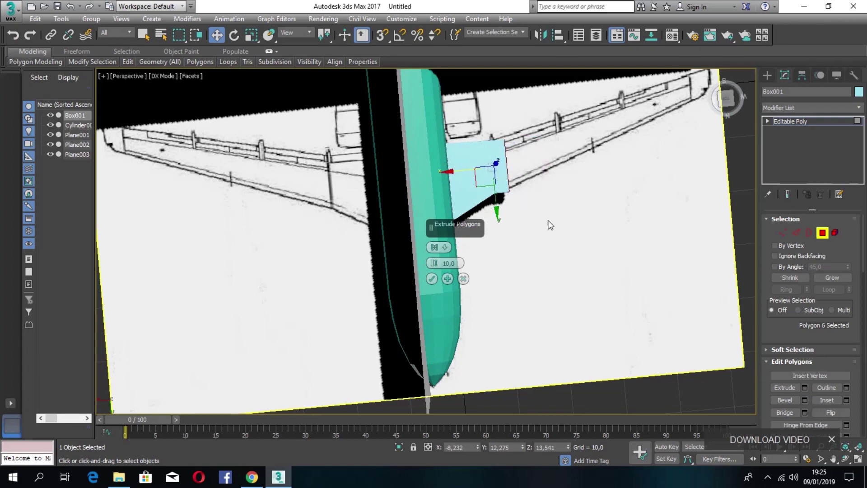
click(190, 76)
click(220, 134)
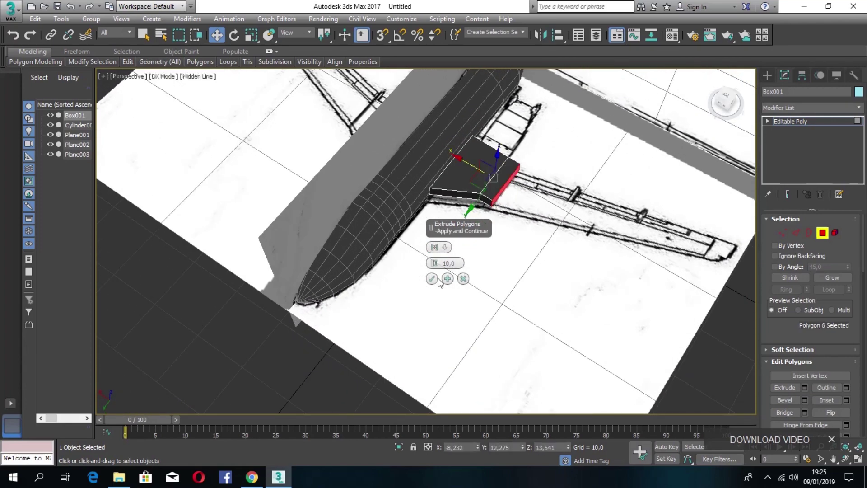
Pull the extruded end face out to the blueprint's wing tip and shift it back to follow the wing sweep
drag(471, 165, 683, 195)
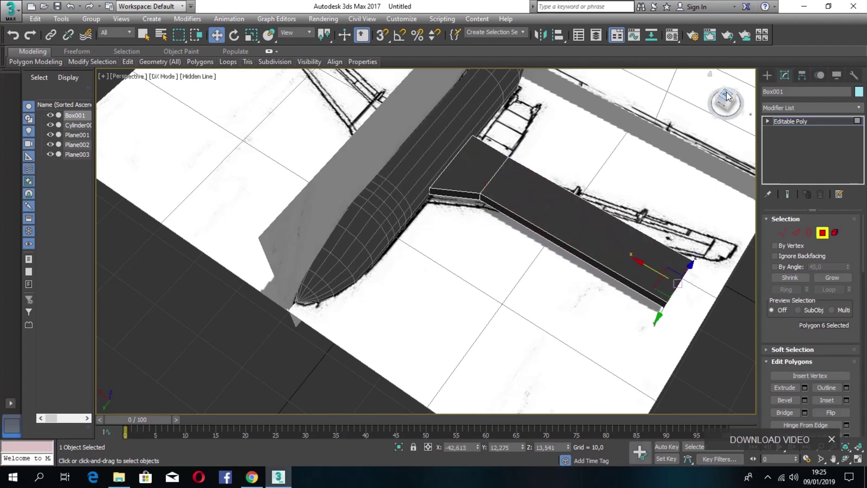
alt+middle_drag(711, 153, 714, 181)
drag(694, 210, 698, 157)
click(720, 239)
middle_drag(742, 200, 615, 242)
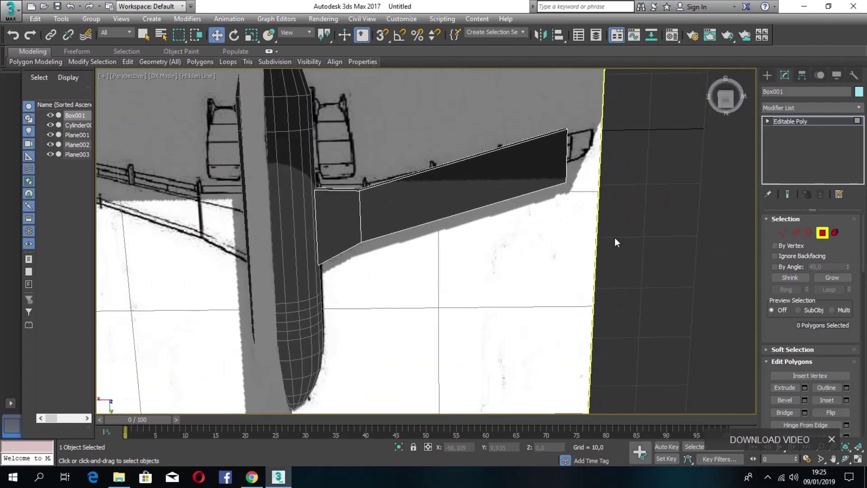
click(725, 100)
middle_drag(650, 190, 583, 254)
drag(347, 310, 383, 325)
drag(723, 102, 676, 139)
Connect the outer wing's two leading edges with a new vertical edge and slide it close to the wing tip
key(2)
click(334, 310)
drag(302, 317, 325, 312)
drag(721, 100, 694, 92)
scroll(202, 333, up, 4)
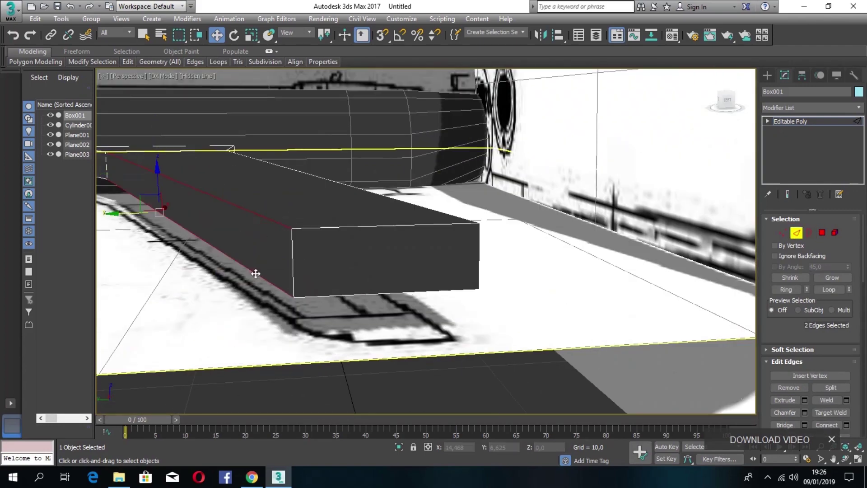
scroll(813, 383, down, 2)
click(846, 392)
alt+middle_drag(316, 203, 138, 116)
click(462, 293)
click(826, 392)
middle_drag(393, 193, 386, 301)
scroll(386, 301, down, 5)
drag(386, 301, 507, 340)
scroll(507, 341, up, 3)
alt+middle_drag(632, 189, 578, 193)
Move the front corner edges of the wing tip back to bevel the tip along the blueprint outline
click(531, 317)
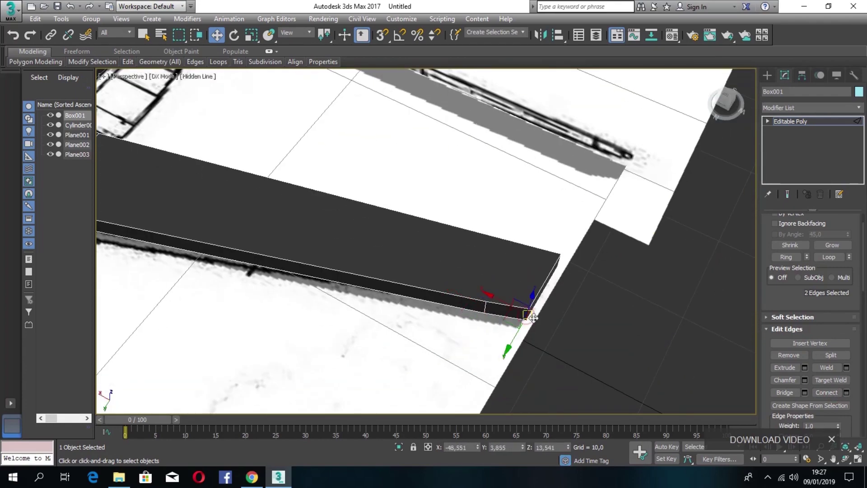
drag(723, 101, 685, 101)
drag(420, 326, 430, 321)
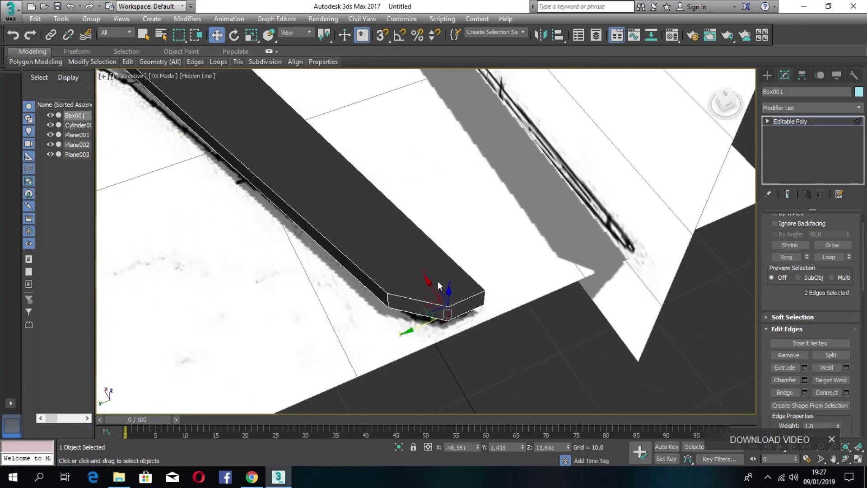
drag(364, 311, 372, 307)
drag(377, 266, 384, 279)
drag(724, 102, 768, 76)
scroll(371, 281, down, 4)
scroll(237, 251, up, 4)
mouse_move(725, 104)
mouse_down()
mouse_move(695, 106)
mouse_move(679, 120)
mouse_move(718, 105)
mouse_up()
Scale down the outer wing's side and tip polygons to thin the wing toward its tip
key(4)
key(ctrl+z)
drag(528, 172, 536, 189)
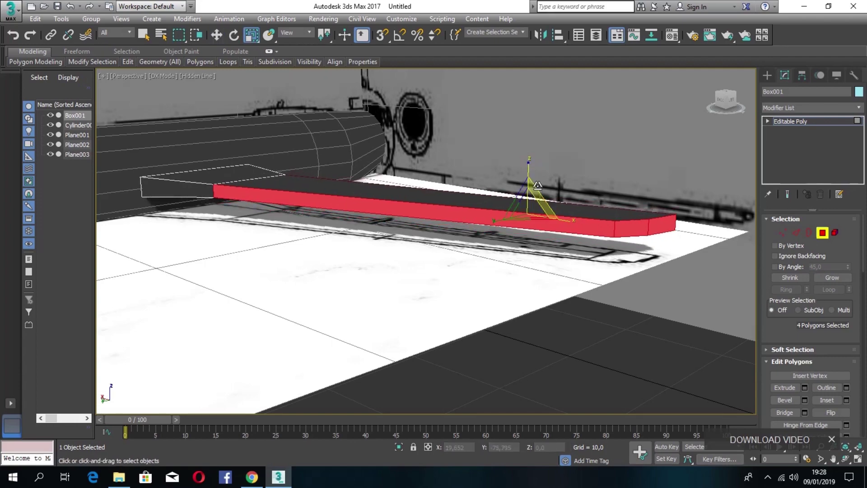
click(669, 228)
alt+middle_drag(651, 189, 651, 101)
key(z)
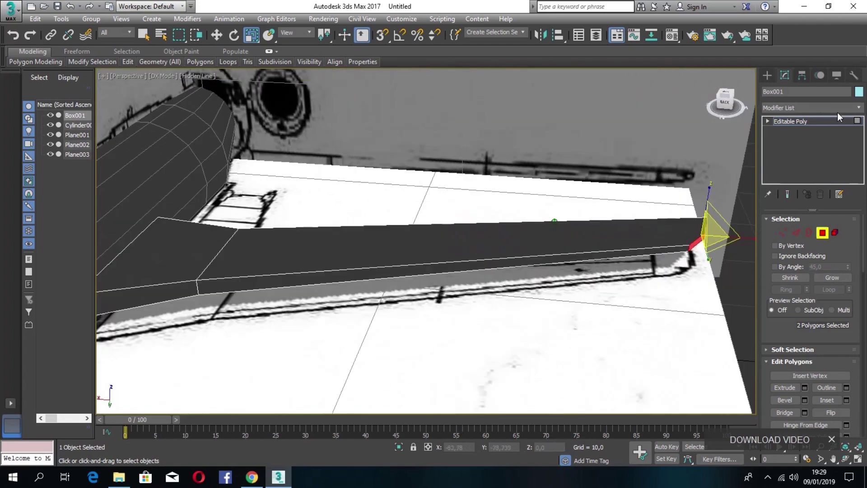
Connect the outer wing's lengthwise edges with a new edge loop running around the wing
key(2)
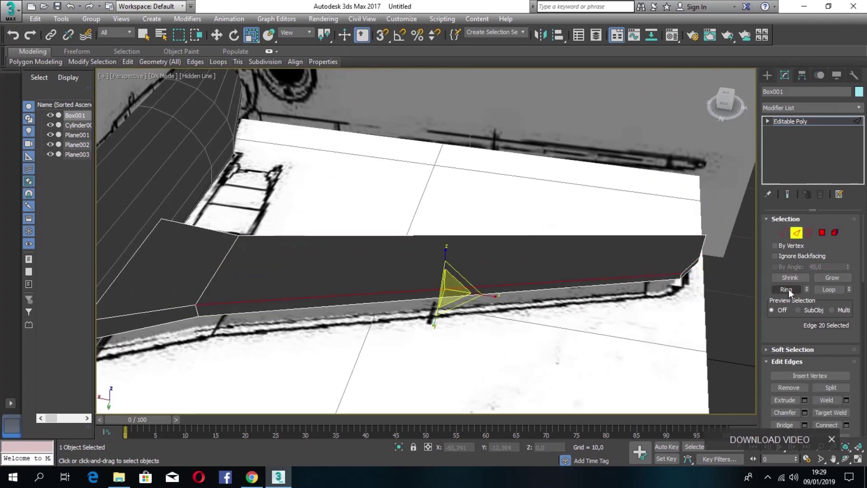
alt+middle_drag(668, 181, 597, 220)
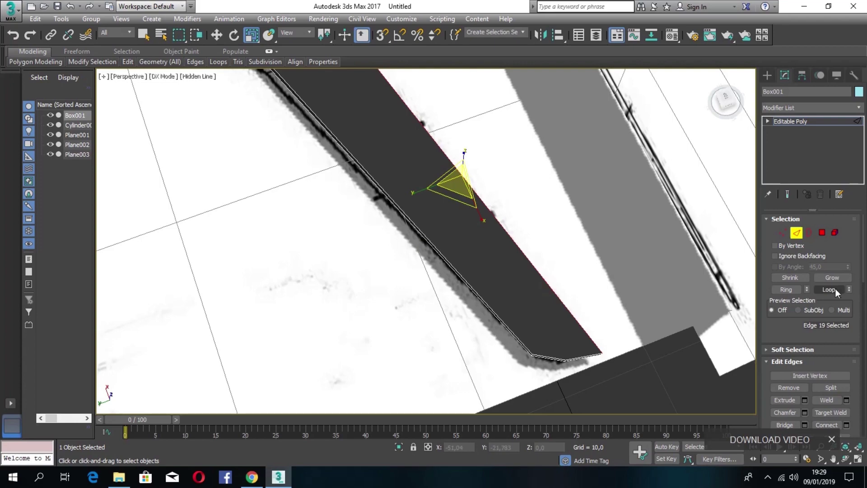
click(835, 289)
scroll(542, 296, down, 4)
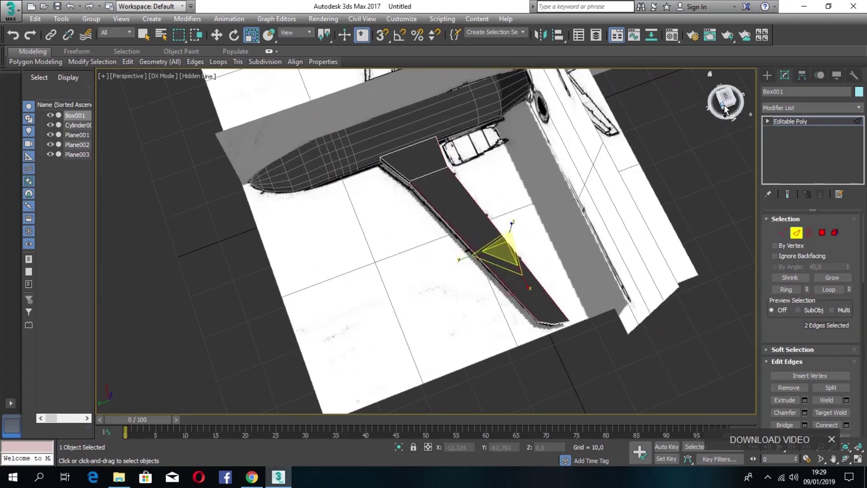
drag(724, 110, 722, 77)
scroll(543, 276, down, 3)
drag(724, 108, 627, 99)
scroll(826, 397, down, 1)
click(828, 410)
alt+middle_drag(677, 235, 663, 320)
Move the new edge loop outward along the wing until it sits close to the tip
click(216, 35)
scroll(465, 236, down, 4)
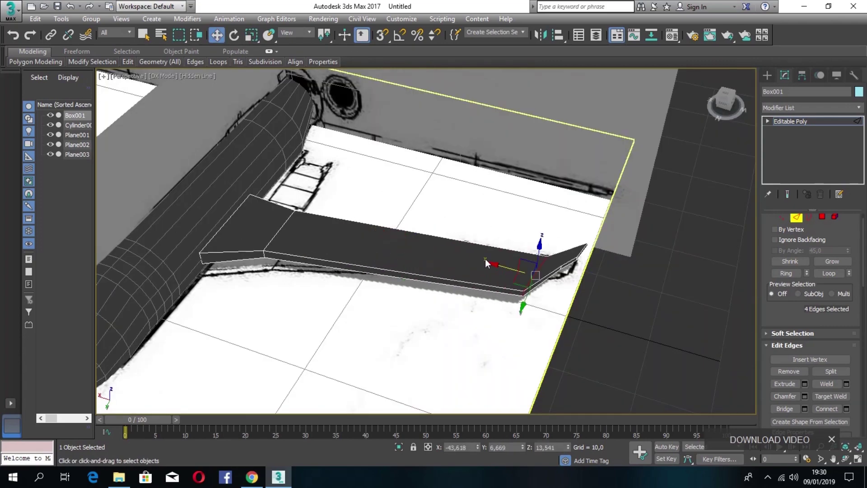
scroll(559, 282, up, 4)
alt+middle_drag(558, 283, 464, 184)
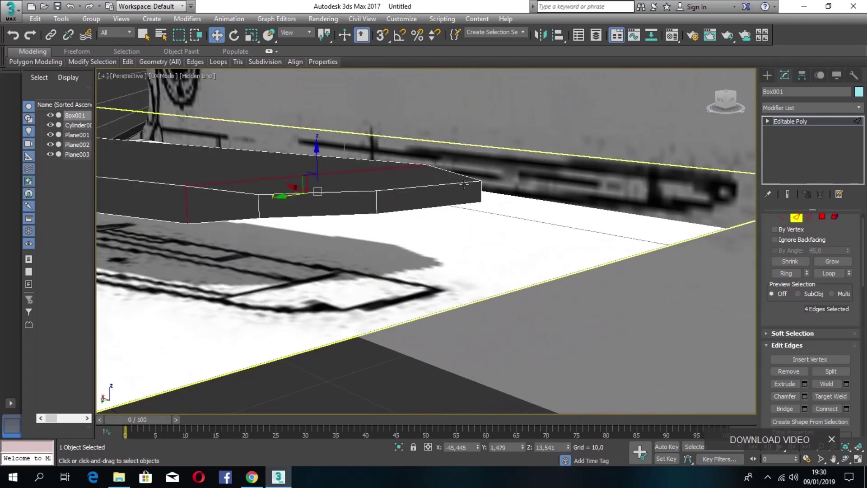
Try raising the wing tip's end polygon together with its neighbouring side polygons, and undo the move
click(822, 216)
click(429, 197)
alt+middle_drag(433, 195, 475, 213)
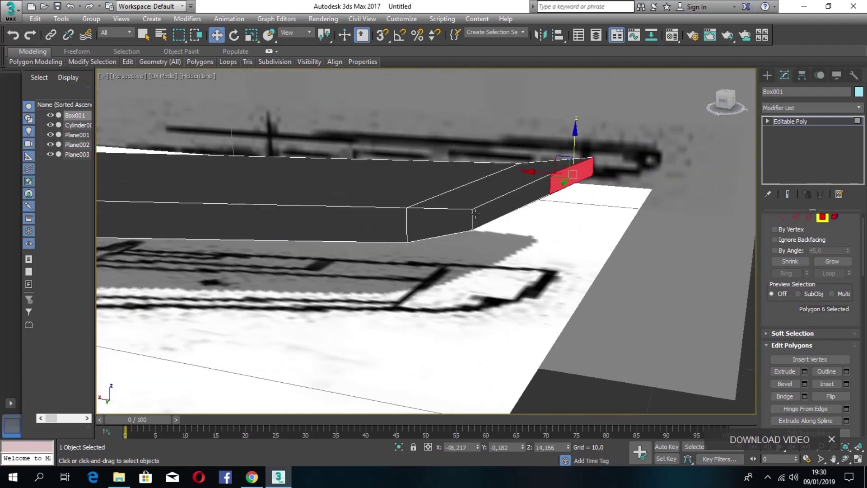
ctrl+click(478, 214)
ctrl+click(446, 220)
drag(513, 155, 512, 141)
key(ctrl+z)
click(590, 190)
alt+middle_drag(634, 203, 764, 133)
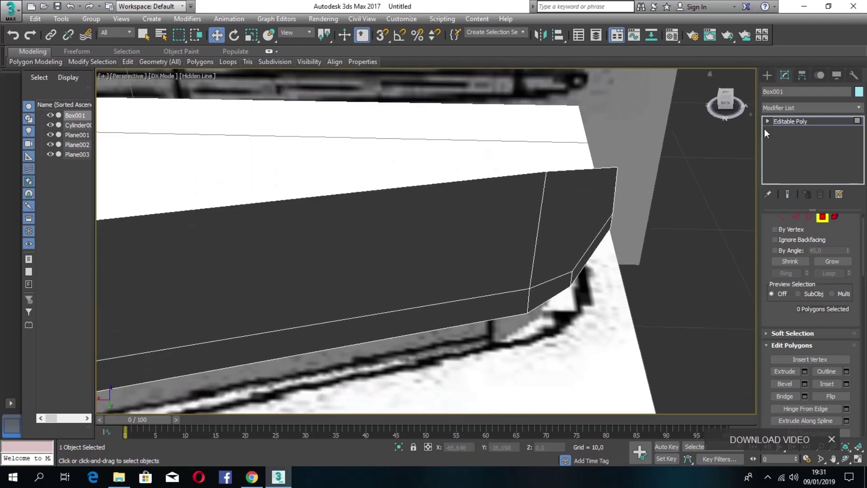
Raise only the wing tip's end polygon to bend the tip upward into a winglet
key(2)
click(572, 263)
alt+middle_drag(572, 262, 664, 106)
key(4)
click(519, 233)
drag(513, 204, 512, 168)
alt+middle_drag(512, 168, 548, 223)
scroll(549, 217, down, 4)
scroll(548, 216, up, 4)
Nudge the edges where the root section meets the outer wing and leave edge editing
click(795, 219)
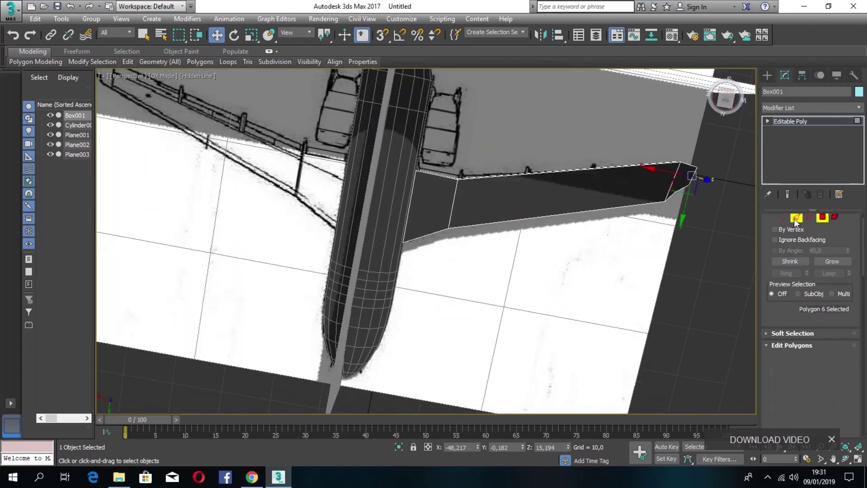
click(796, 218)
click(455, 170)
alt+middle_drag(455, 170, 494, 159)
drag(483, 174, 484, 172)
drag(725, 95, 677, 398)
click(766, 75)
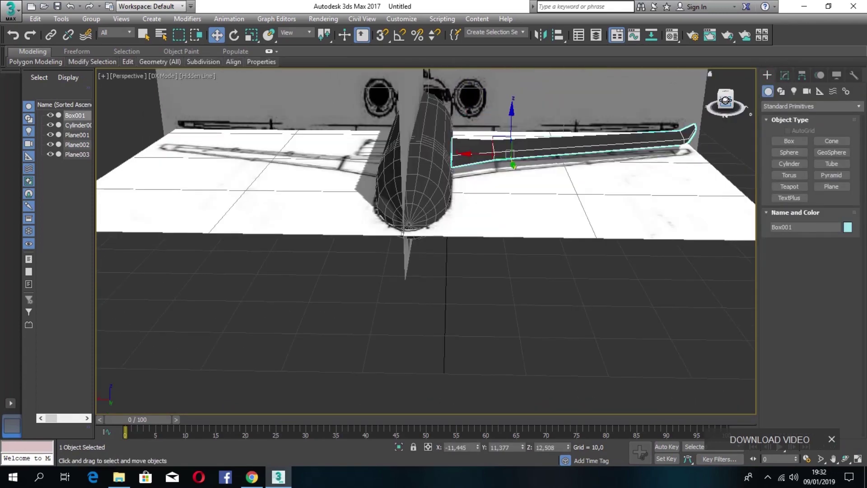
Clone the finished wing and mirror the copy to the opposite side of the fuselage
key(ctrl+v)
click(417, 277)
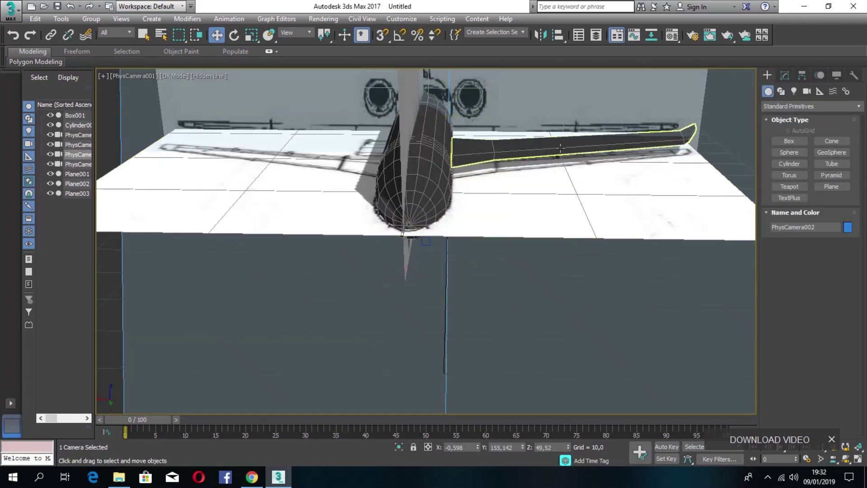
click(560, 152)
click(784, 75)
click(541, 36)
click(469, 318)
key(ctrl+v)
click(415, 279)
click(541, 36)
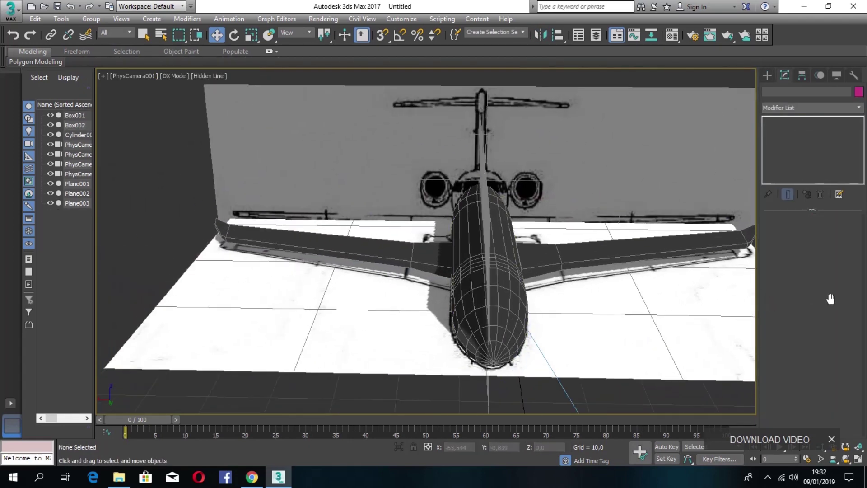
middle_drag(830, 299, 790, 289)
middle_drag(708, 185, 555, 207)
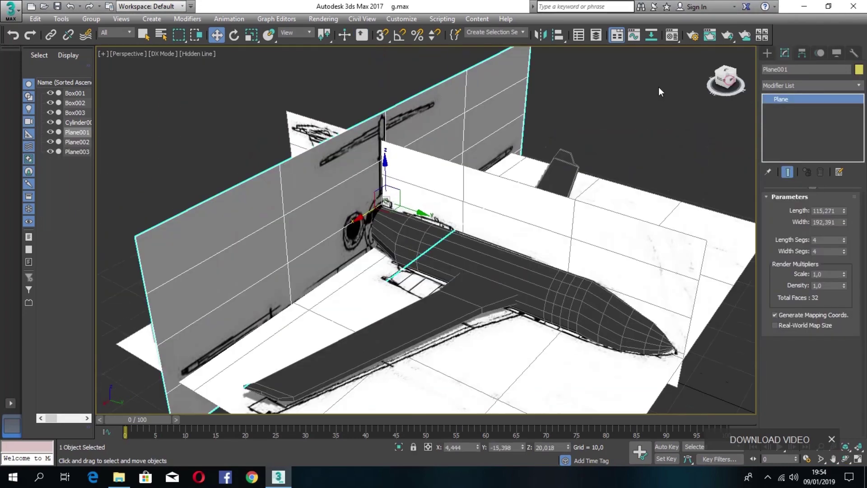
Move the front-view blueprint plane forward along the fuselage, away from the tail, and deselect it
alt+middle_drag(497, 226, 452, 232)
drag(451, 233, 654, 231)
mouse_move(724, 79)
mouse_down()
mouse_move(791, 73)
mouse_move(690, 101)
mouse_move(727, 79)
mouse_up()
click(767, 53)
click(636, 351)
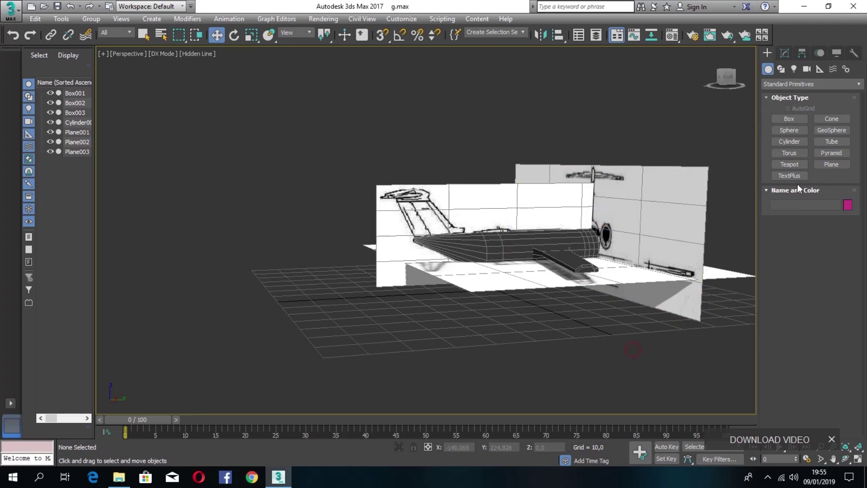
Create a box 39.04 long, 6.719 wide and 22.782 high behind the jet's tail
click(788, 119)
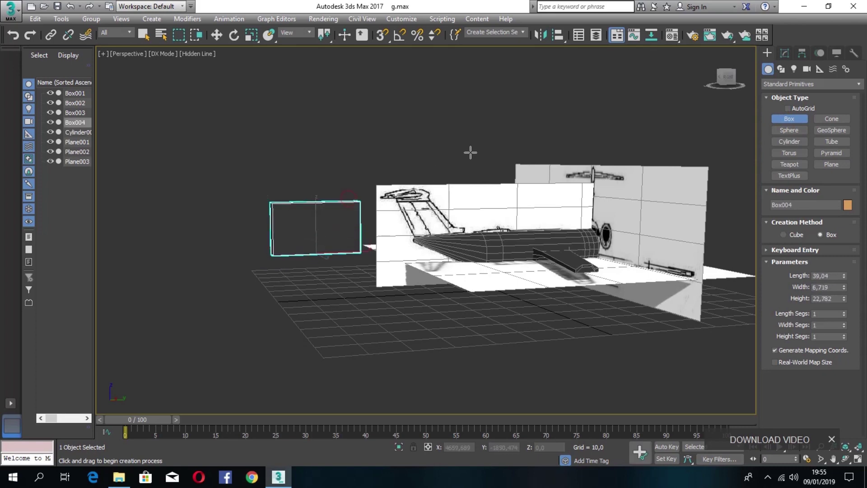
click(724, 76)
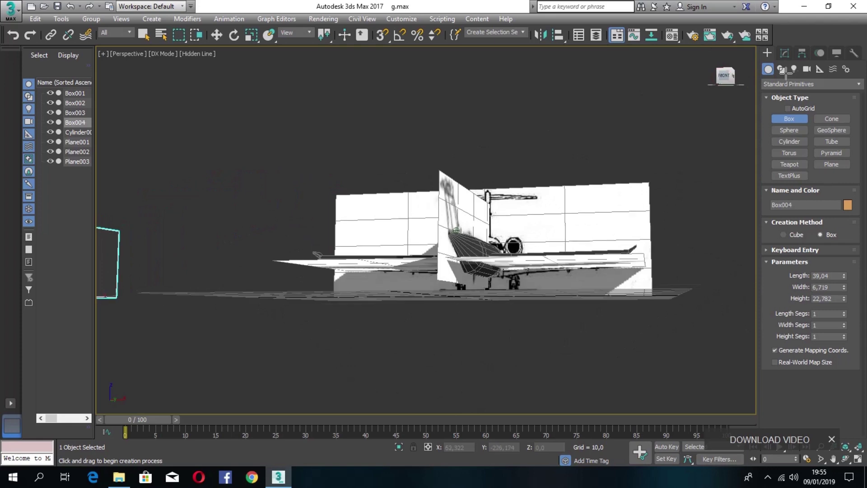
Move the new box from behind the jet onto the rear of the fuselage near the tail blueprint
click(217, 35)
drag(246, 252, 477, 252)
alt+middle_drag(455, 207, 406, 271)
scroll(445, 190, up, 3)
alt+middle_drag(445, 235, 445, 172)
mouse_move(485, 169)
mouse_down()
mouse_move(551, 157)
mouse_move(469, 161)
mouse_move(491, 161)
mouse_up()
Scale the box down in height and width and shift it over the tail cone beneath the blueprint fin
key(r)
drag(512, 122, 512, 168)
alt+middle_drag(512, 168, 602, 217)
drag(608, 189, 582, 190)
key(w)
alt+middle_drag(600, 188, 695, 172)
alt+middle_drag(158, 74, 176, 77)
key(r)
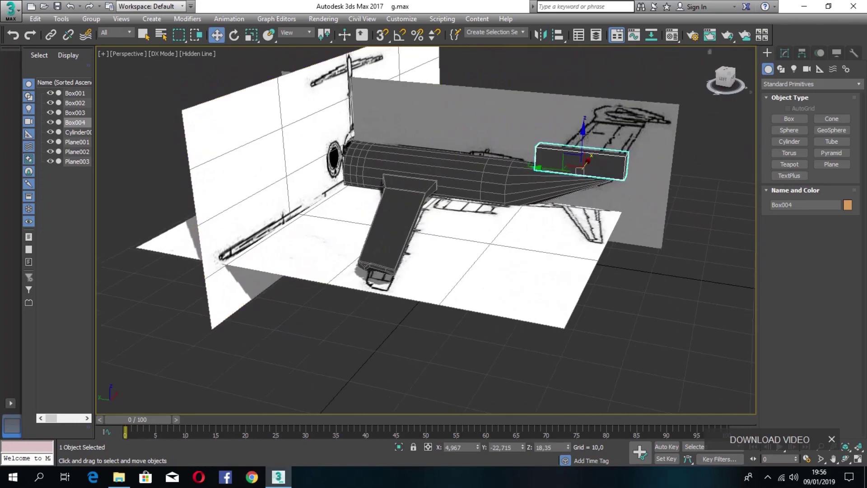
drag(583, 129, 591, 171)
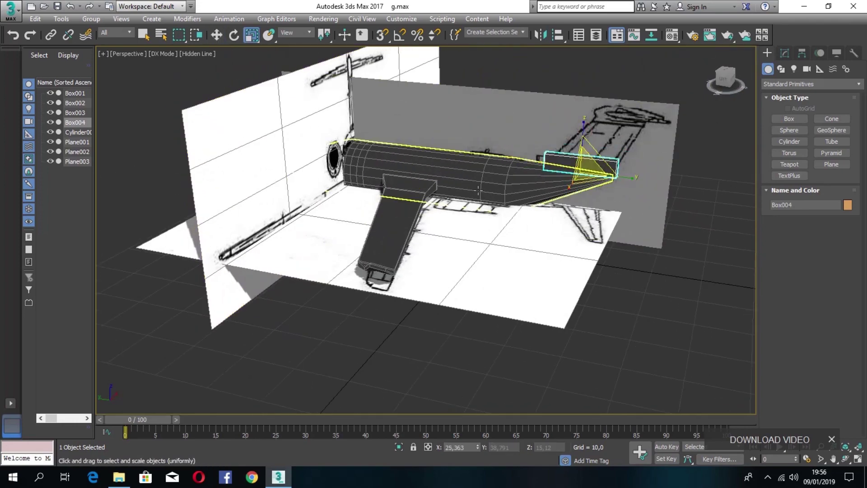
Narrow the box and align it with the fuselage centreline, scaling its length to match the base of the blueprint fin
alt+middle_drag(671, 107, 587, 112)
alt+middle_drag(587, 171, 670, 167)
scroll(544, 176, up, 5)
key(w)
key(r)
drag(666, 158, 645, 164)
alt+middle_drag(714, 83, 616, 131)
key(w)
drag(597, 194, 589, 194)
alt+middle_drag(591, 189, 670, 79)
key(r)
drag(493, 163, 500, 164)
drag(725, 77, 853, 81)
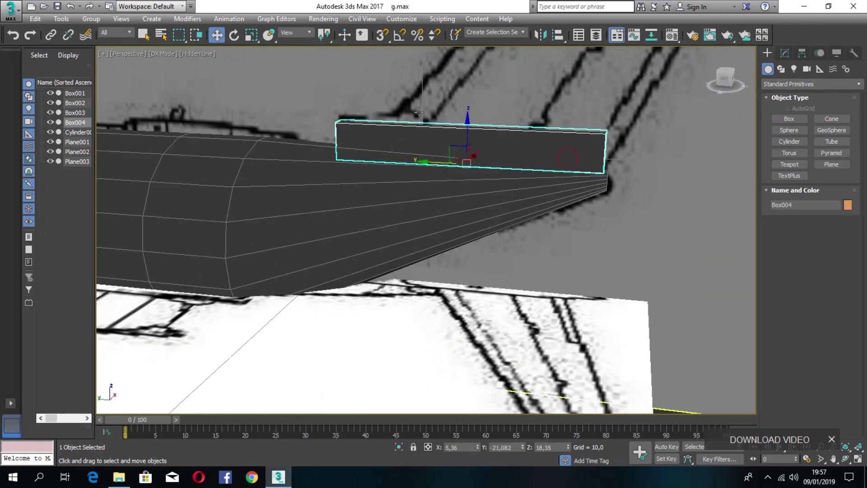
Convert the tail box to an editable poly
right_click(560, 166)
mouse_move(592, 269)
click(671, 267)
Try to divide the box's top with a cross edge near the fin's leading edge and select the rear top polygon
click(796, 211)
click(605, 152)
drag(726, 78, 480, 124)
click(607, 102)
scroll(607, 101, up, 2)
click(724, 80)
click(831, 405)
drag(726, 82, 396, 140)
key(4)
click(397, 140)
alt+middle_drag(397, 139, 665, 414)
scroll(534, 131, down, 4)
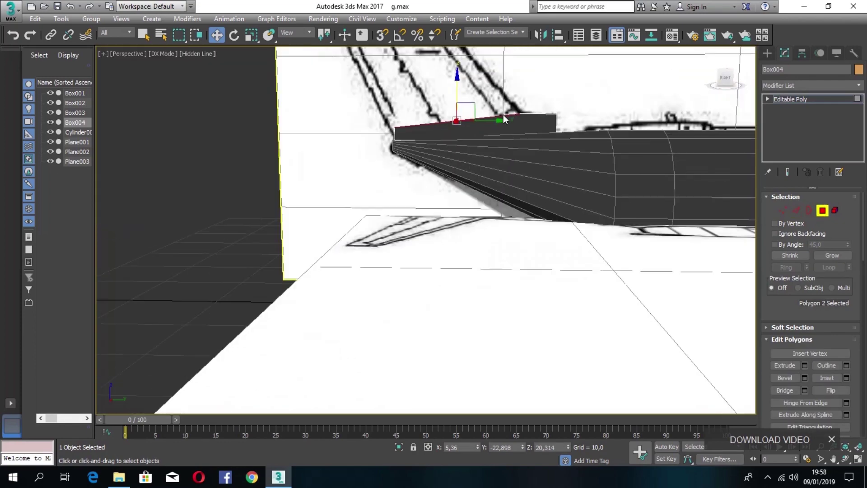
scroll(503, 118, down, 3)
alt+middle_drag(503, 119, 569, 118)
scroll(568, 119, up, 6)
Add a horizontal edge loop around the tail box and raise it about 0.29 units toward the top face
click(619, 131)
click(796, 211)
click(607, 145)
drag(726, 80, 705, 87)
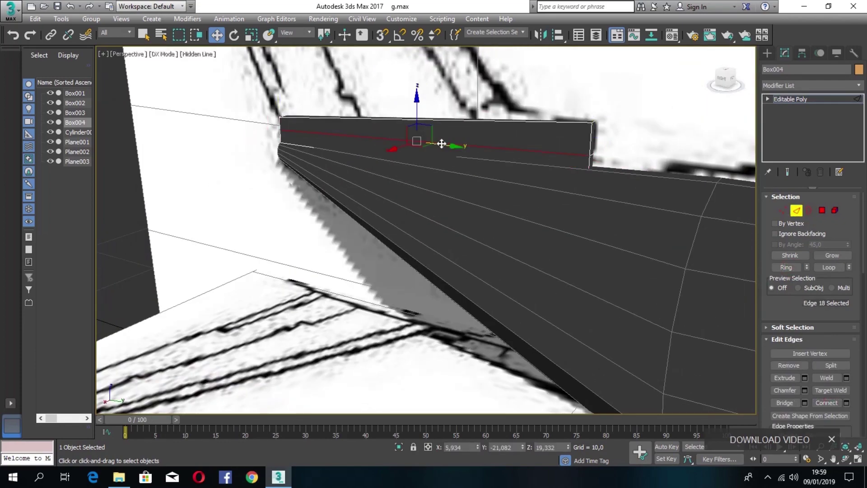
alt+middle_drag(424, 85, 506, 108)
drag(423, 99, 423, 90)
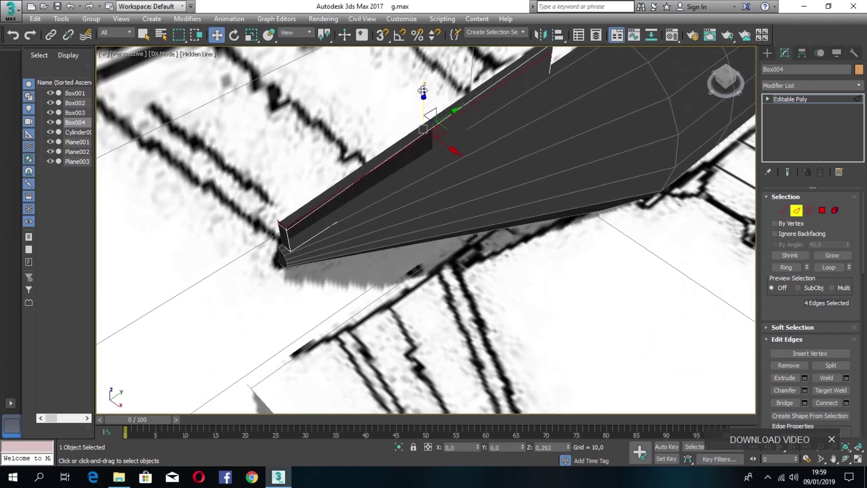
Connect the box's long top edges with a cross edge and move it to the foot of the blueprint fin's leading edge
drag(733, 93, 655, 97)
ctrl+click(474, 151)
alt+middle_drag(474, 151, 485, 125)
click(826, 403)
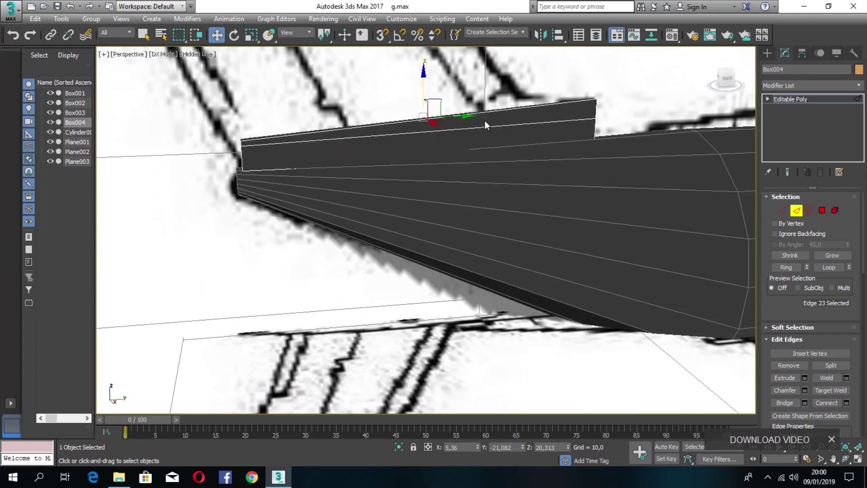
click(571, 104)
alt+middle_drag(571, 105, 521, 75)
scroll(551, 234, down, 3)
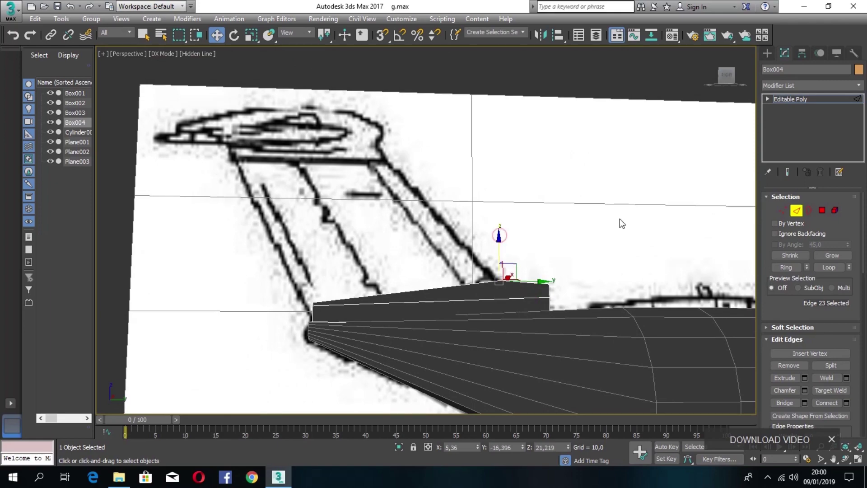
Raise the rear top polygon of the tail box to start the vertical fin
alt+middle_drag(551, 233, 502, 266)
key(4)
click(447, 291)
alt+middle_drag(447, 292, 465, 275)
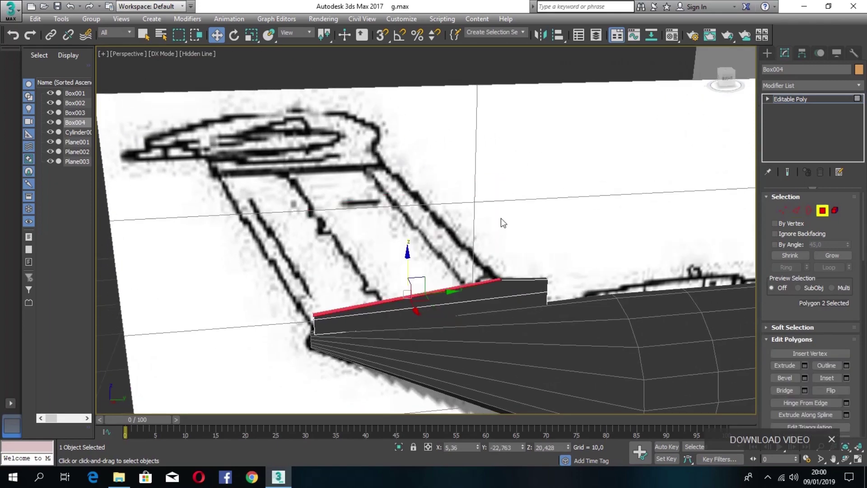
drag(406, 254, 406, 187)
click(499, 190)
alt+middle_drag(500, 226, 456, 225)
alt+middle_drag(540, 287, 356, 316)
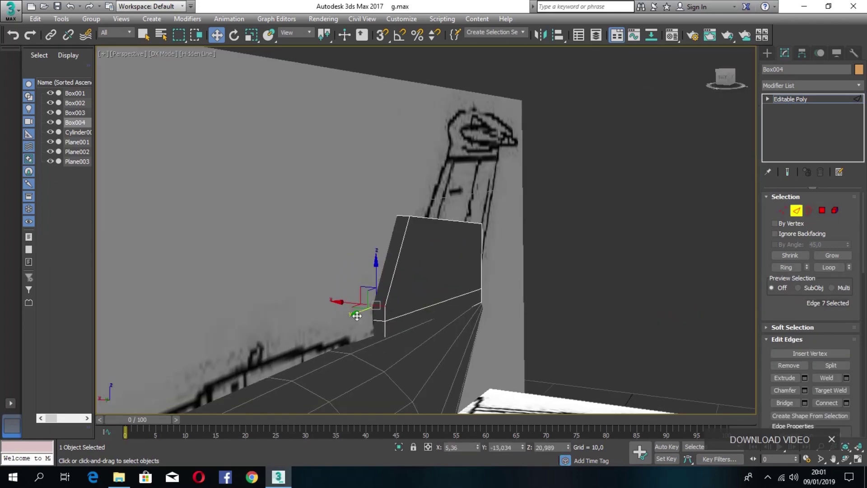
Move the fin's top polygon up and rearward toward the tip of the fin in the side blueprint
alt+middle_drag(690, 188, 567, 231)
key(4)
click(567, 230)
drag(612, 198, 541, 147)
scroll(650, 276, up, 6)
Slide the fin's edges lengthwise to follow the slanted outline of the side blueprint
key(2)
click(726, 354)
scroll(726, 354, down, 10)
alt+middle_drag(535, 271, 535, 202)
scroll(535, 202, up, 6)
scroll(464, 305, up, 6)
click(271, 169)
middle_drag(265, 160, 418, 285)
click(419, 286)
drag(440, 282, 493, 276)
Move the front edge of the fin's top face to the leading corner of the blueprint fin and deselect it
drag(719, 76, 740, 82)
click(184, 227)
drag(185, 199, 213, 189)
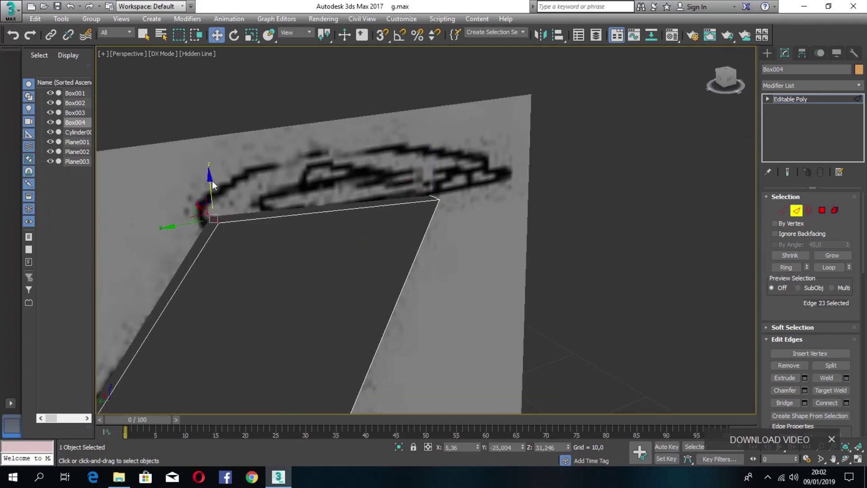
drag(725, 77, 666, 81)
scroll(668, 212, down, 5)
alt+middle_drag(668, 212, 713, 106)
click(683, 87)
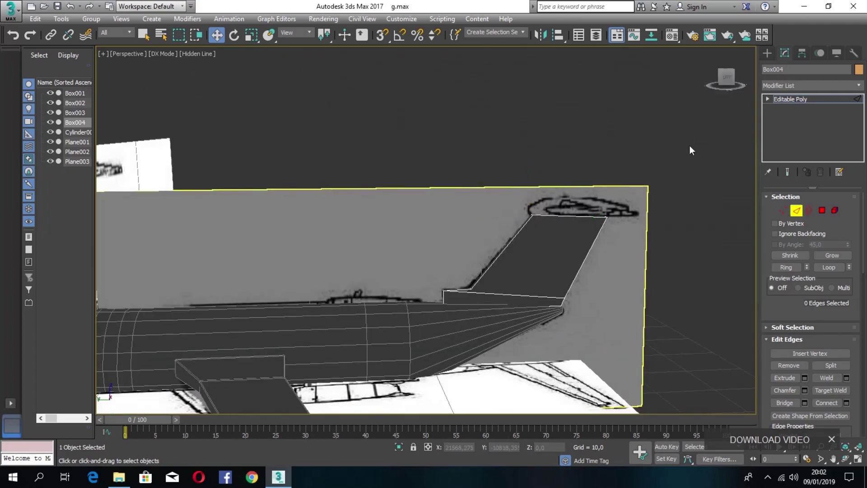
Nudge the edge at the foot of the fin's leading edge to match the blueprint and clear the edge selection
scroll(451, 280, up, 6)
click(451, 281)
drag(413, 282, 428, 282)
scroll(428, 282, down, 8)
click(668, 90)
drag(725, 77, 632, 85)
click(766, 53)
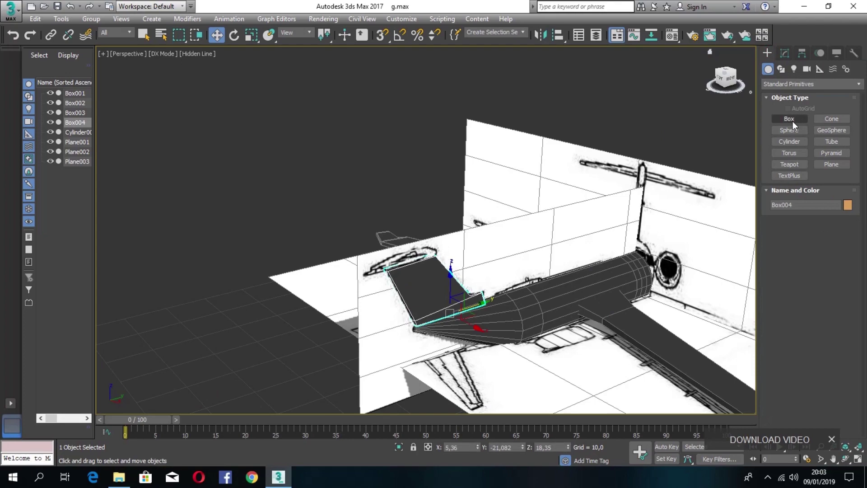
click(789, 118)
drag(578, 341, 685, 400)
click(682, 365)
key(ctrl+z)
drag(725, 79, 758, 84)
click(675, 296)
click(789, 118)
drag(392, 246, 466, 273)
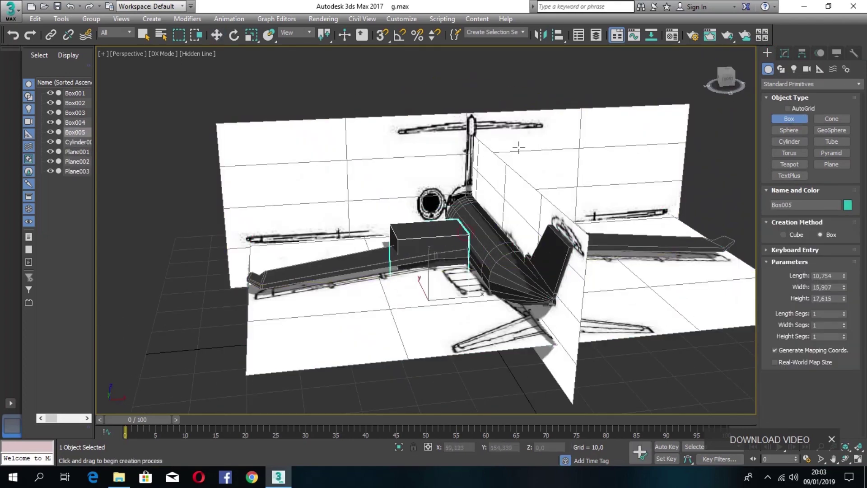
key(ctrl+z)
Create a new box for the horizontal stabilizer and move it toward the jet's tail
drag(725, 79, 722, 91)
drag(654, 307, 720, 346)
key(w)
drag(725, 79, 726, 54)
drag(705, 282, 704, 253)
drag(726, 271, 587, 271)
drag(725, 79, 722, 55)
alt+middle_drag(617, 257, 506, 253)
Scale the new box into a thin slab and move it against the side of the tail cone
key(r)
alt+middle_drag(506, 149, 583, 215)
scroll(561, 275, up, 5)
key(w)
drag(484, 275, 582, 240)
key(r)
key(w)
Fine-tune the height of the stabilizer slab against the side of the tail cone
click(641, 72)
alt+middle_drag(583, 240, 623, 72)
click(465, 217)
drag(470, 191, 470, 194)
alt+middle_drag(470, 193, 370, 189)
drag(469, 149, 469, 155)
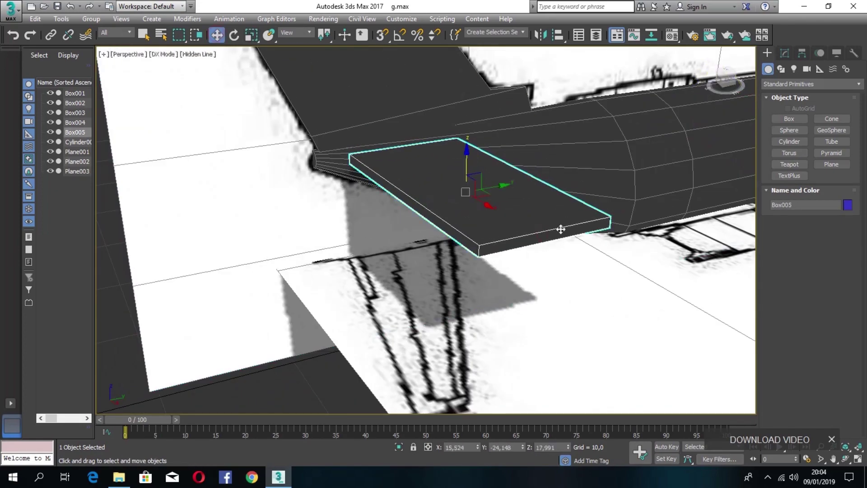
Convert the slab to an editable poly and pull its front outer edge rearward to taper the stabilizer
right_click(476, 197)
click(614, 322)
click(795, 210)
drag(610, 222, 429, 260)
click(525, 240)
drag(525, 240, 472, 251)
alt+middle_drag(472, 251, 623, 255)
click(336, 256)
Leave edge editing and lower the tapered stabilizer to about Z 17.33
drag(726, 81, 704, 68)
click(767, 54)
drag(467, 155, 468, 162)
click(451, 122)
drag(722, 84, 675, 397)
Clone the finished stabilizer and mirror the copy about the X axis
click(420, 192)
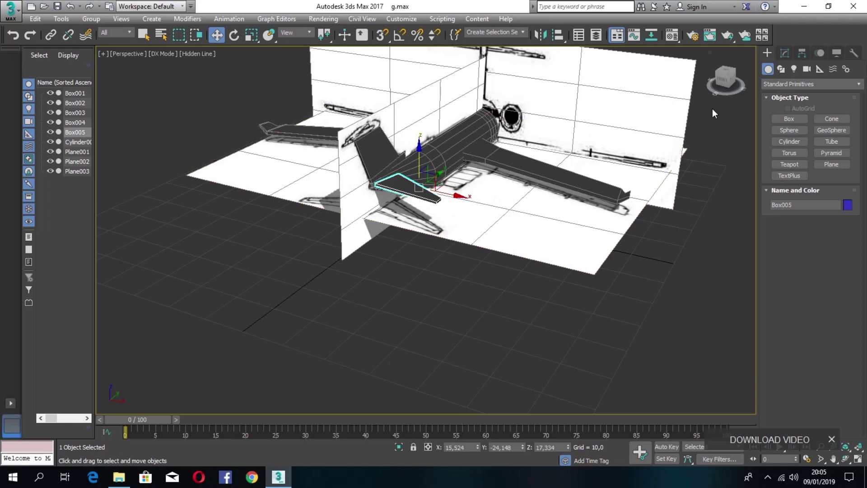
click(724, 71)
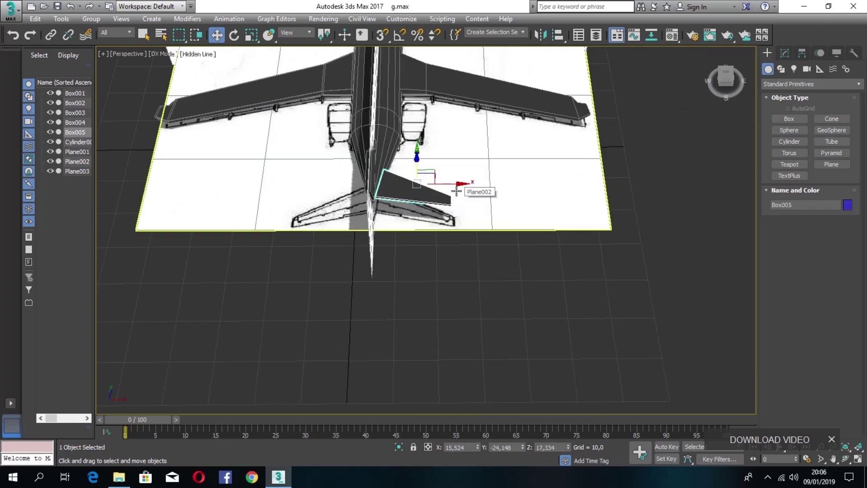
key(ctrl+c)
drag(717, 86, 421, 325)
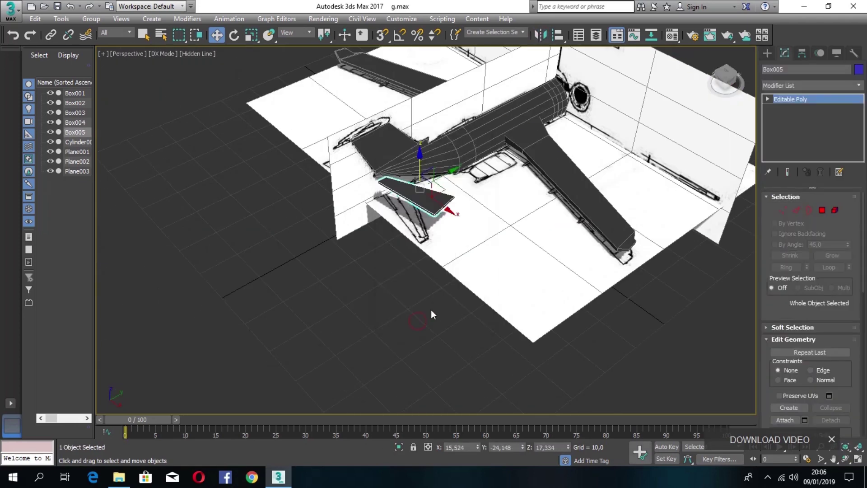
click(540, 35)
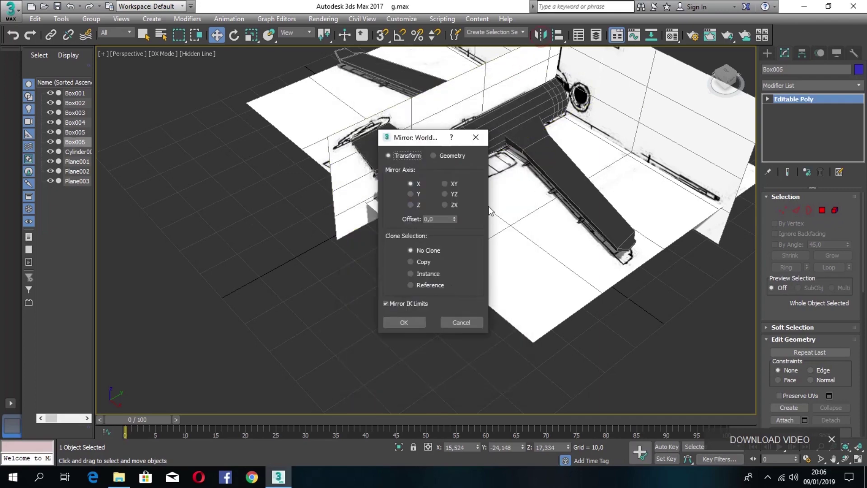
click(410, 261)
click(403, 321)
Move the mirrored stabilizer across to the opposite side of the tail cone and lower it slightly
drag(725, 79, 753, 68)
drag(451, 179, 351, 172)
mouse_move(725, 72)
mouse_down()
mouse_move(722, 95)
mouse_move(726, 58)
mouse_up()
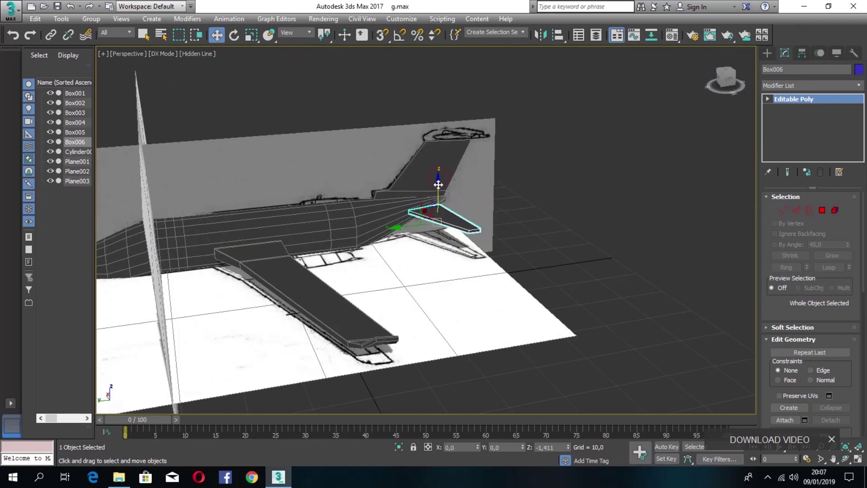
Fine-tune the height of each stabilizer against the sides of the tail cone
scroll(438, 184, up, 3)
alt+middle_drag(438, 183, 564, 180)
click(718, 149)
click(190, 173)
drag(168, 138, 168, 140)
click(427, 172)
drag(429, 130, 429, 133)
Create a cylinder with a radius of about 35.4 beside the aircraft as the engine base
drag(726, 78, 824, 67)
scroll(719, 131, down, 3)
click(720, 158)
alt+middle_drag(370, 185, 564, 249)
scroll(564, 248, down, 1)
drag(564, 249, 399, 253)
drag(730, 80, 636, 84)
click(767, 53)
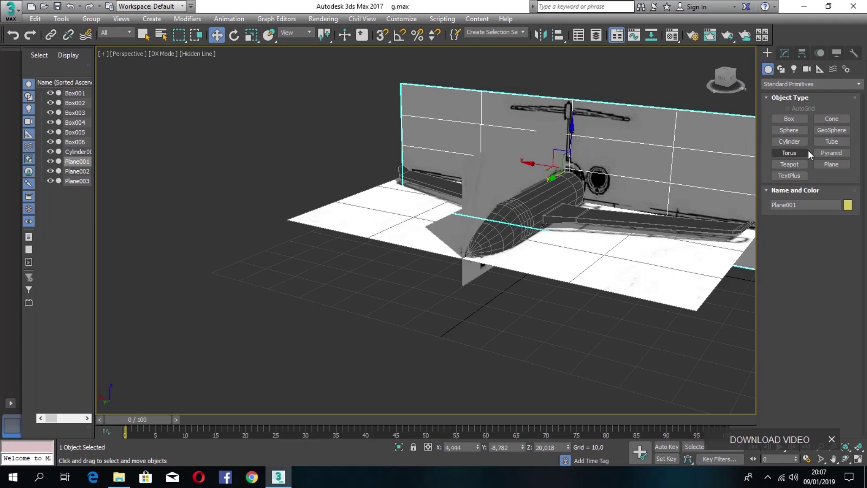
click(790, 141)
drag(357, 208, 410, 225)
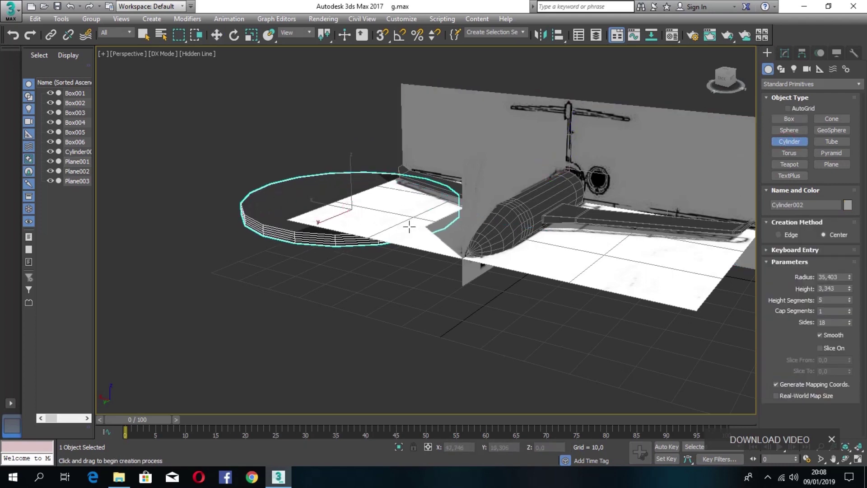
click(405, 155)
Try out viewport shading styles including Default Shading, Flat Color, Facets, Clay and Wireframe Override
click(195, 54)
click(213, 71)
click(188, 53)
click(228, 64)
click(209, 56)
click(246, 100)
click(199, 54)
click(231, 112)
click(199, 54)
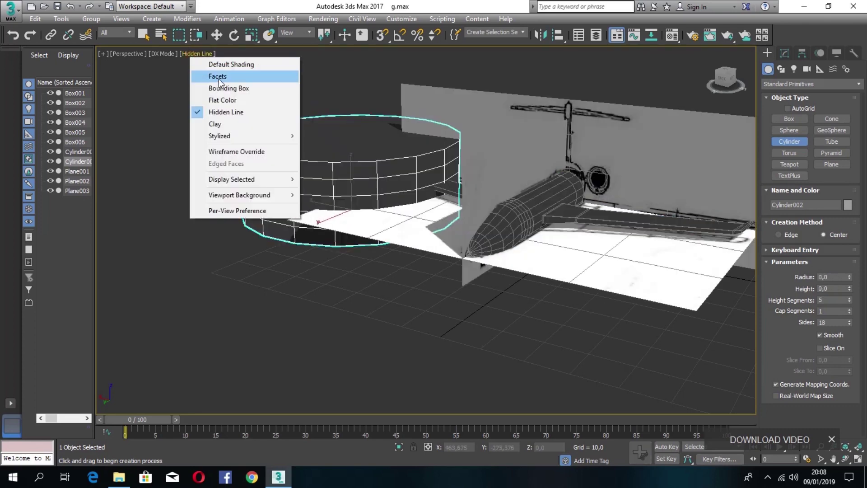
click(219, 79)
click(199, 54)
click(225, 122)
click(198, 53)
click(230, 151)
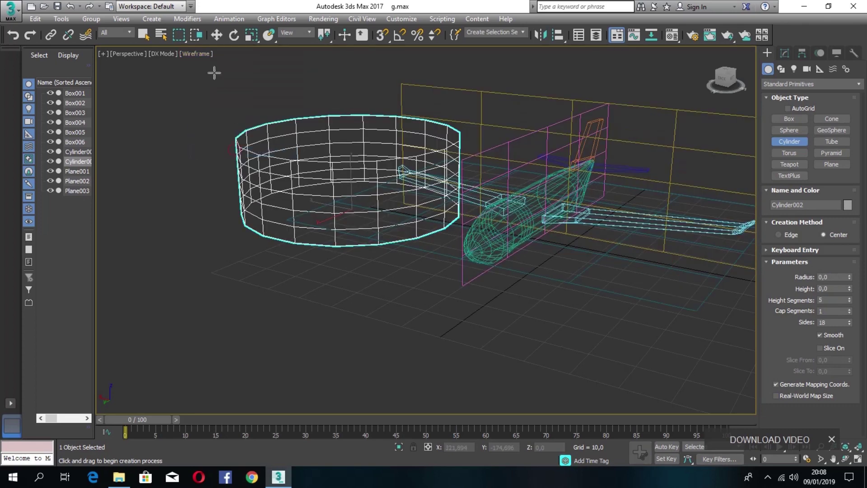
Set the viewport shading to Facets with Edged Faces shown
click(199, 54)
click(219, 76)
click(191, 54)
click(228, 164)
Move the cylinder clear of the aircraft and rotate it onto its side so its axis runs along the fuselage
drag(724, 81, 204, 82)
click(217, 35)
drag(349, 228, 336, 265)
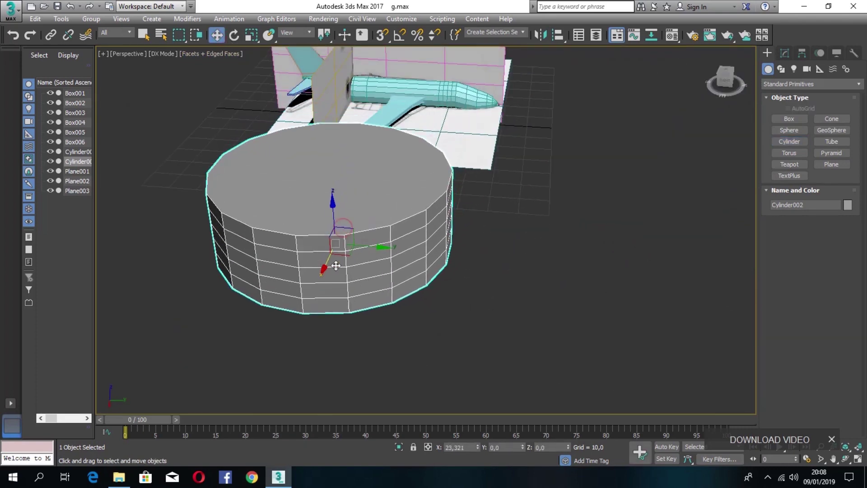
drag(341, 224, 435, 246)
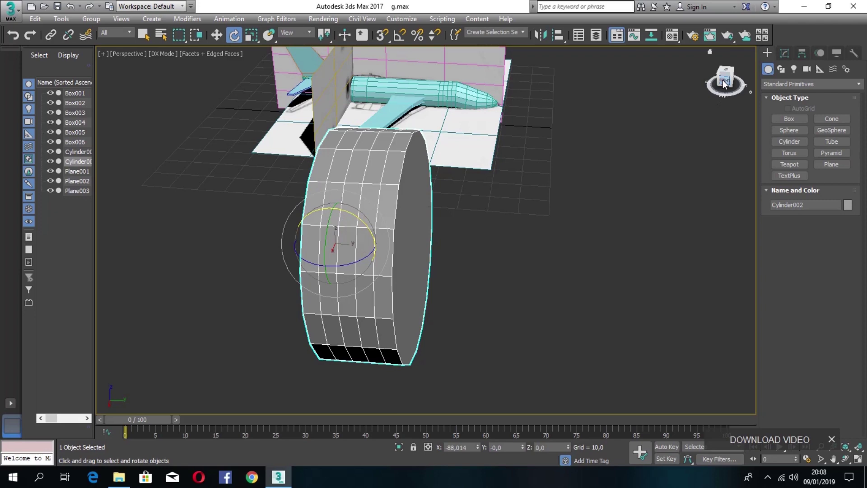
click(725, 81)
drag(380, 193, 383, 201)
drag(711, 77, 645, 79)
Convert the cylinder to an editable poly and select its front end cap polygon
right_click(358, 277)
mouse_move(389, 389)
click(487, 396)
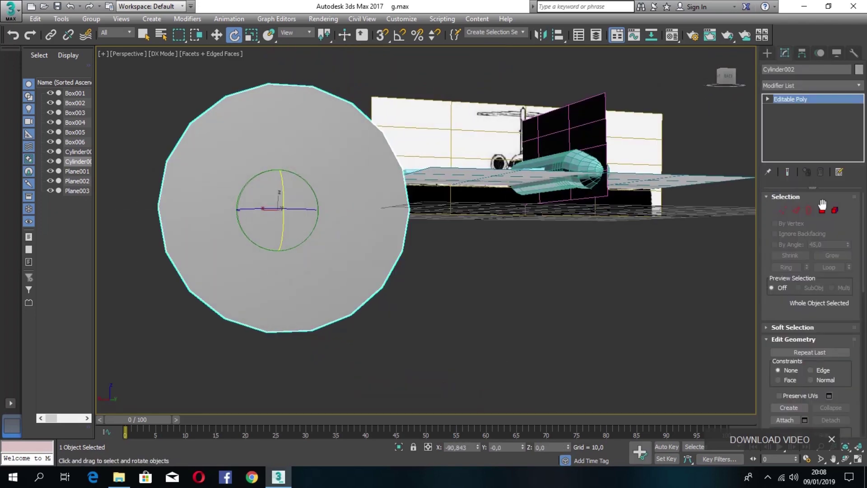
click(821, 210)
click(335, 212)
Extrude the front cap and narrow it slightly to begin rounding the engine's front
click(805, 365)
click(846, 365)
drag(434, 236, 440, 250)
alt+middle_drag(456, 209, 289, 90)
drag(434, 236, 437, 229)
Extrude the front cap again, scale it down and shift it along the Y axis
click(804, 365)
click(432, 267)
alt+middle_drag(432, 226, 315, 217)
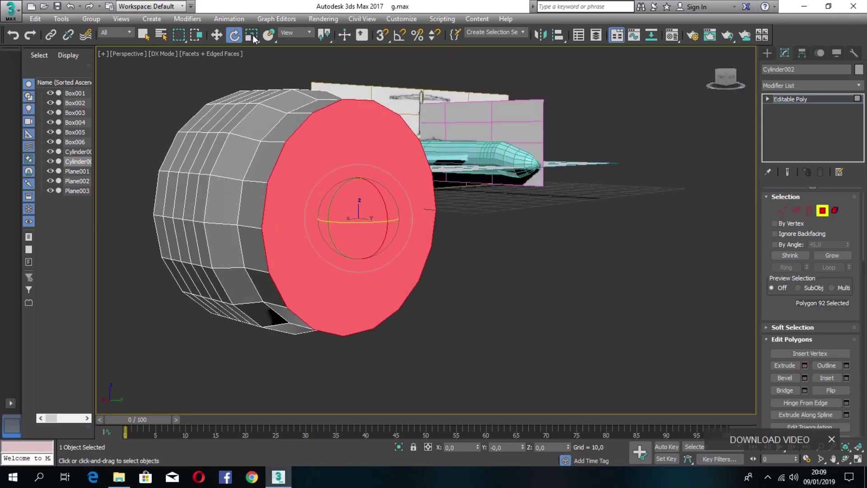
click(251, 35)
drag(359, 203, 361, 211)
alt+middle_drag(362, 211, 474, 216)
click(217, 38)
drag(429, 214, 416, 214)
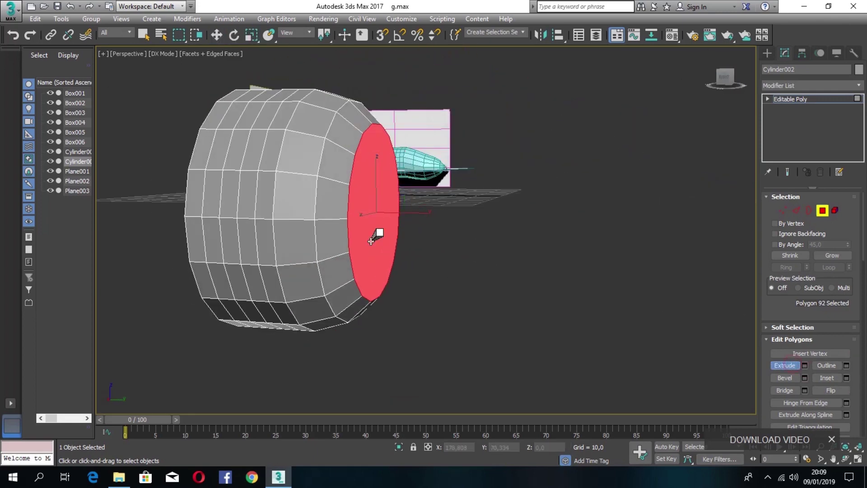
Extrude and shrink the front cap once more, then push it back inside the engine to form the intake recess
click(804, 365)
click(432, 266)
alt+middle_drag(406, 189, 343, 207)
click(236, 36)
click(251, 35)
drag(379, 219, 380, 230)
click(217, 36)
drag(402, 267, 426, 267)
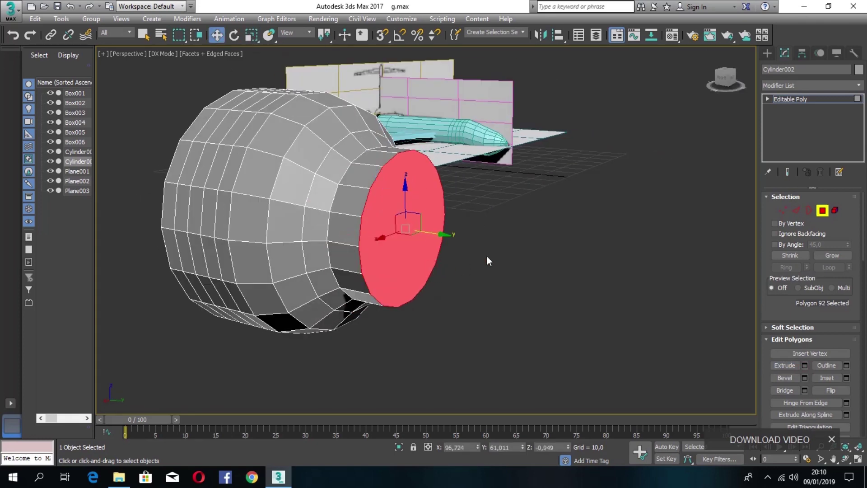
key(w)
drag(412, 226, 384, 225)
alt+middle_drag(583, 135, 510, 147)
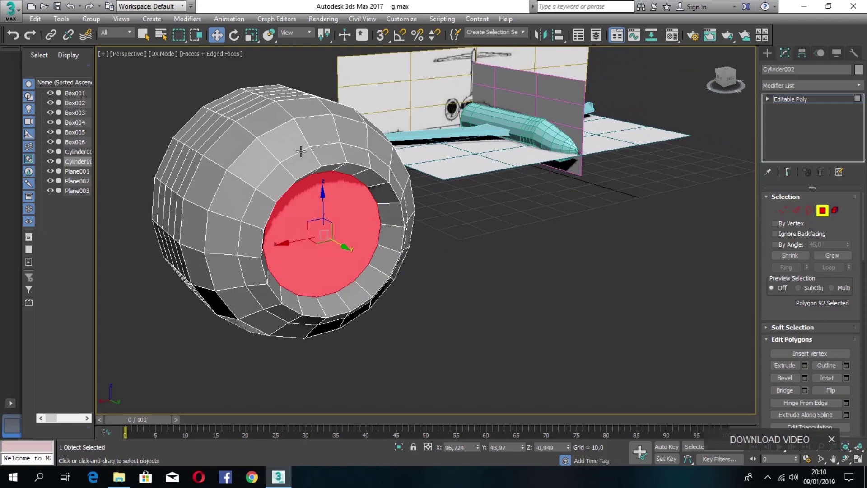
Rescale two edge loops around the intake lip to refine the curvature of the engine's front
key(2)
click(321, 144)
click(829, 268)
key(r)
drag(316, 234, 316, 219)
alt+middle_drag(235, 212, 282, 209)
click(383, 138)
click(829, 266)
drag(397, 205, 447, 215)
key(w)
alt+middle_drag(447, 215, 368, 206)
click(368, 205)
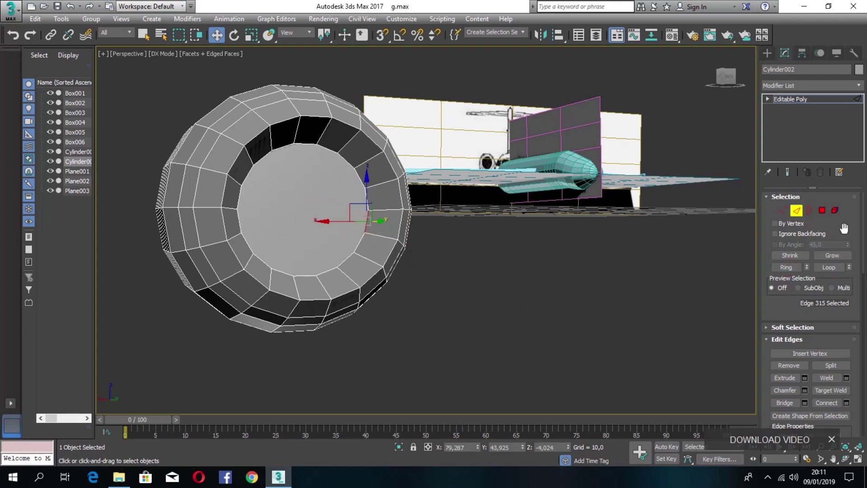
Select the recessed intake face, extrude it, scale it down and shift it along the engine axis
key(4)
click(303, 220)
key(r)
alt+middle_drag(303, 220, 343, 149)
click(804, 365)
key(w)
alt+middle_drag(598, 175, 634, 75)
click(251, 35)
drag(247, 205, 247, 222)
alt+middle_drag(481, 157, 519, 113)
click(218, 36)
alt+middle_drag(425, 158, 433, 194)
drag(289, 244, 287, 231)
Extrude the same face a second time, shrinking and repositioning it to build up a central cone
alt+middle_drag(287, 232, 295, 180)
click(805, 366)
drag(274, 214, 294, 250)
click(251, 35)
alt+middle_drag(294, 249, 280, 199)
click(217, 34)
drag(311, 209, 293, 207)
drag(726, 77, 722, 81)
Extrude the cone's end face once more and scale it down to form the tip
click(804, 366)
drag(281, 215, 270, 225)
drag(725, 77, 735, 77)
click(251, 35)
drag(346, 222, 309, 267)
click(217, 36)
drag(724, 78, 734, 74)
click(217, 35)
Select two edge loops on the engine body and adjust their positions
scroll(267, 251, up, 5)
click(253, 213)
click(796, 210)
click(272, 197)
click(829, 268)
drag(311, 172, 424, 197)
drag(732, 76, 697, 94)
click(209, 132)
click(829, 267)
mouse_move(284, 174)
mouse_down()
mouse_move(272, 158)
mouse_move(286, 175)
mouse_up()
click(660, 168)
Select the rear cap polygon and pull it rearward along the engine axis to lengthen the body
scroll(661, 168, down, 6)
mouse_move(719, 81)
mouse_down()
mouse_move(685, 88)
mouse_move(730, 85)
mouse_up()
scroll(690, 121, up, 3)
key(4)
click(515, 246)
drag(529, 242, 429, 261)
Extrude the rear face by 10, scale it down and draw it rearward to taper the exhaust end
key(shift+e)
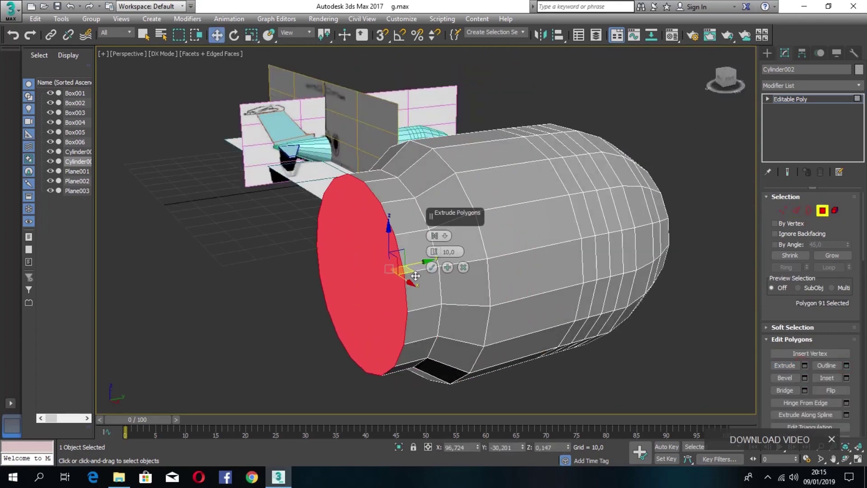
key(r)
drag(370, 272, 345, 277)
key(w)
mouse_move(722, 79)
mouse_down()
mouse_move(716, 128)
mouse_move(724, 83)
mouse_up()
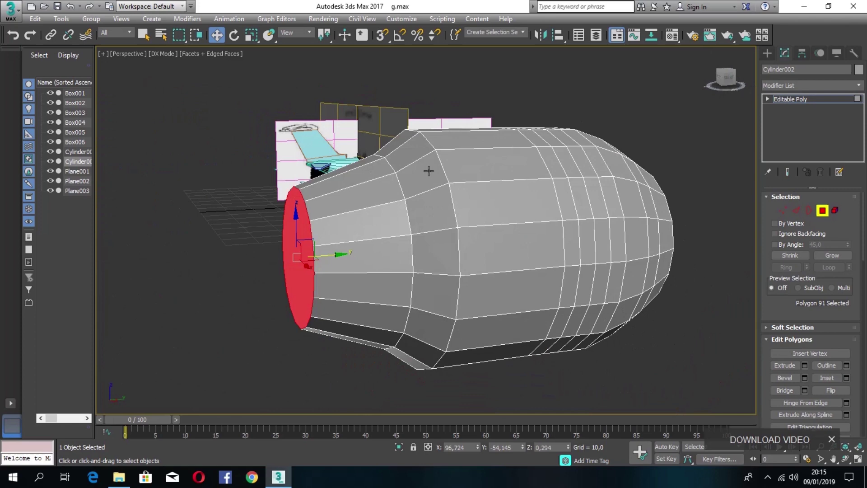
Extrude the exhaust face further back, then resize and reposition it to shape the nozzle rim
key(shift+e)
alt+middle_drag(262, 263, 389, 270)
key(w)
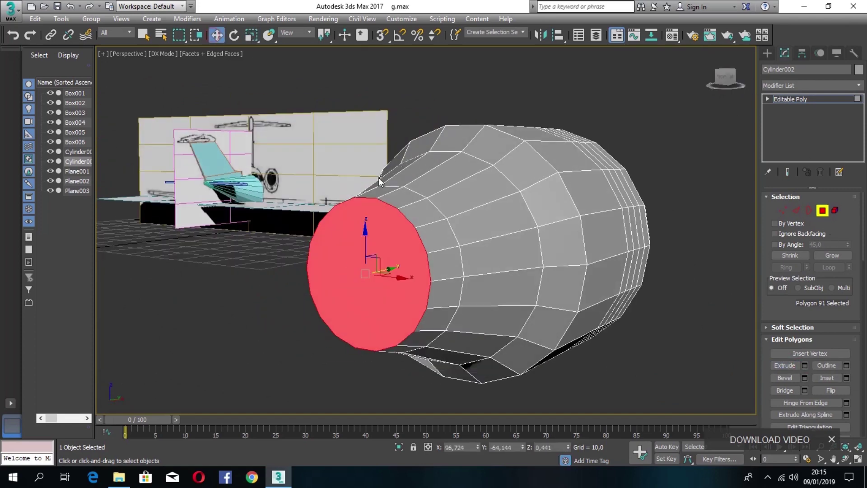
click(804, 365)
drag(322, 216, 322, 239)
key(w)
mouse_move(360, 274)
mouse_down()
mouse_move(391, 272)
mouse_move(368, 286)
mouse_up()
Extrude the exhaust face and push it forward into the body to hollow out the nozzle
key(r)
key(shift+e)
key(w)
drag(342, 258, 424, 257)
Leave polygon editing and uniformly scale down the whole engine
drag(724, 79, 465, 286)
click(686, 131)
click(766, 53)
key(r)
drag(490, 217, 431, 379)
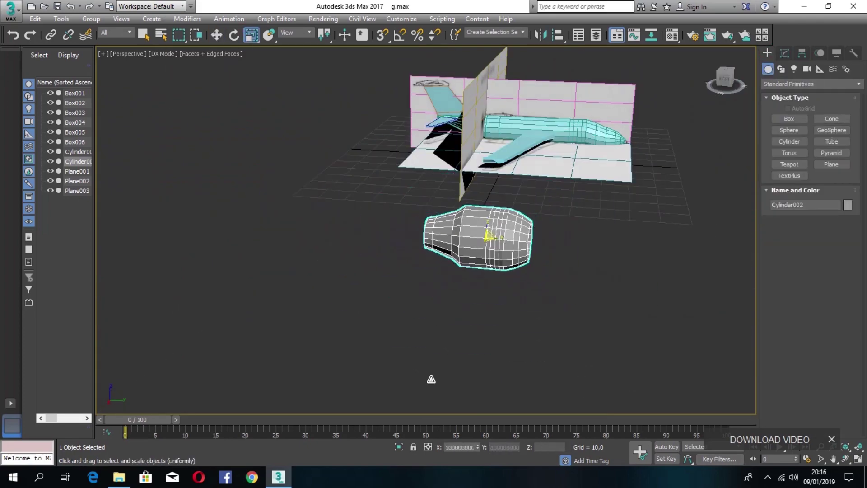
Move the engine alongside the rear fuselage, lining it up with the engine position on the blueprint
alt+middle_drag(587, 217, 470, 205)
drag(470, 205, 465, 230)
alt+middle_drag(465, 230, 519, 237)
drag(519, 237, 544, 238)
alt+middle_drag(544, 238, 456, 231)
key(w)
click(397, 199)
drag(456, 231, 711, 127)
drag(725, 79, 185, 119)
Uniformly scale the engine to fit the engine outline on the blueprint
key(r)
drag(519, 286, 558, 336)
drag(724, 81, 567, 134)
click(725, 84)
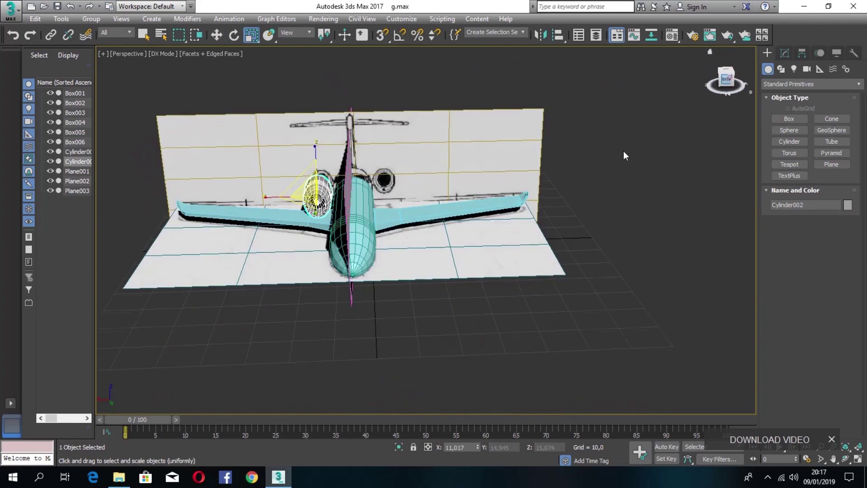
Clone the engine along the X axis and place the copy on the opposite side of the fuselage
middle_drag(372, 242, 434, 283)
shift+drag(379, 247, 304, 204)
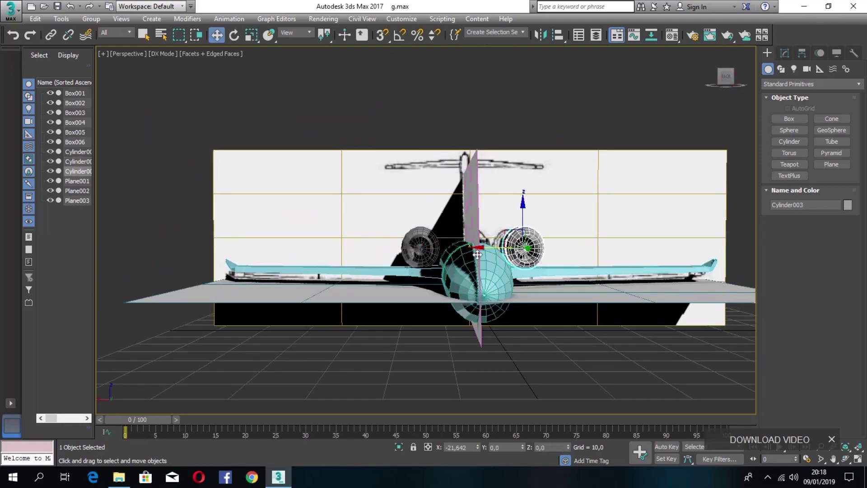
drag(477, 255, 478, 254)
drag(725, 79, 682, 101)
scroll(524, 244, up, 4)
drag(555, 218, 519, 212)
Select the original engine and shift it along the fuselage to its blueprint position
alt+middle_drag(578, 219, 655, 221)
click(402, 122)
drag(401, 122, 430, 120)
scroll(485, 138, down, 4)
drag(724, 80, 808, 80)
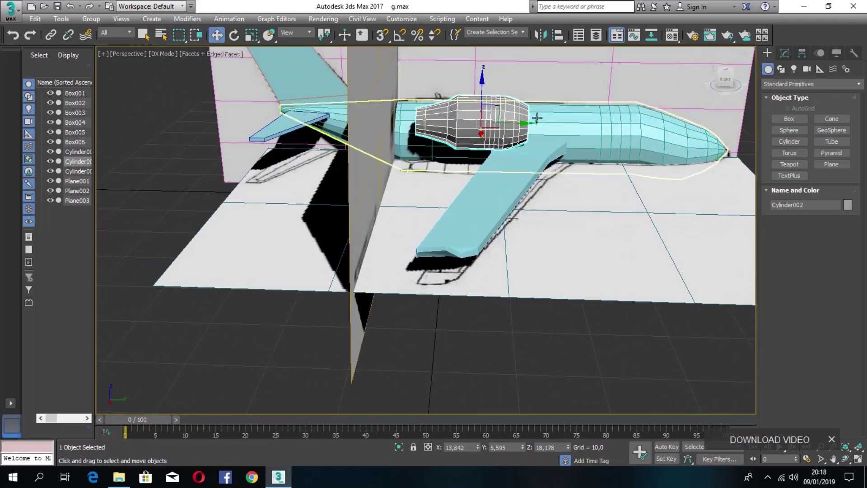
alt+middle_drag(522, 123, 445, 152)
click(445, 153)
drag(724, 79, 813, 194)
click(375, 176)
scroll(466, 159, down, 4)
mouse_move(736, 85)
mouse_down()
mouse_move(631, 403)
mouse_move(779, 399)
mouse_move(676, 389)
mouse_move(741, 271)
mouse_move(553, 260)
mouse_move(734, 88)
mouse_up()
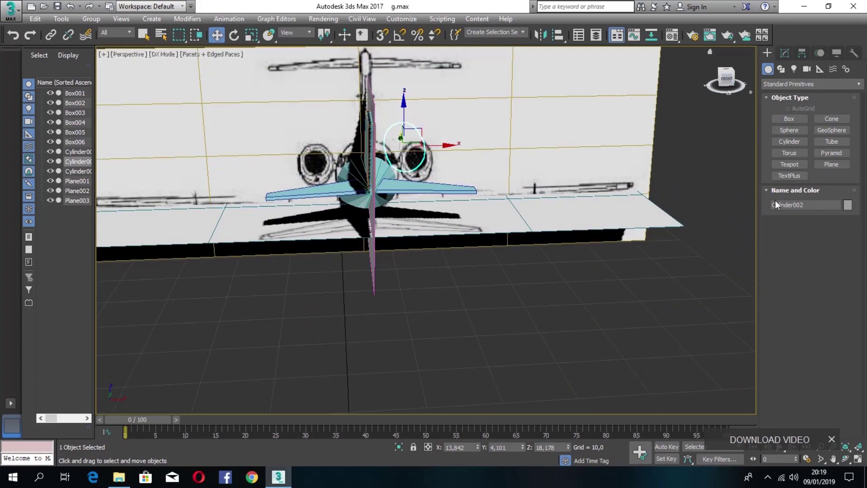
Create a cylinder beside the tail with a radius of about 5.5 and a height of about 13
drag(726, 79, 752, 80)
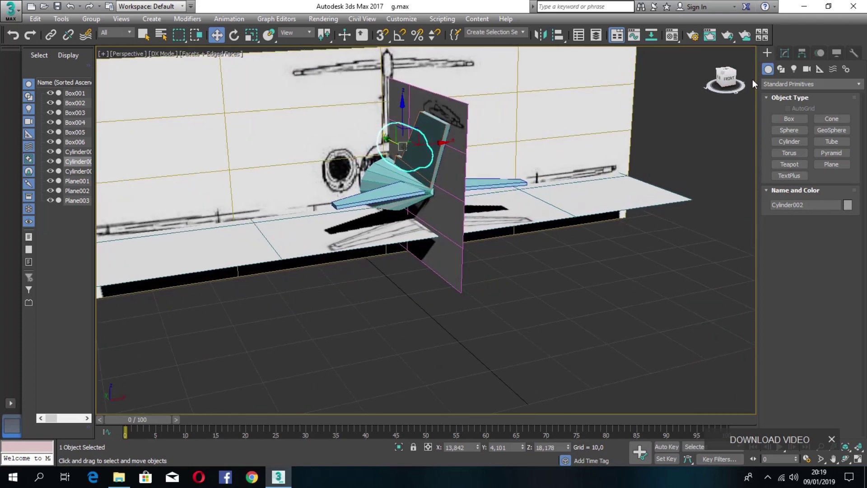
click(787, 130)
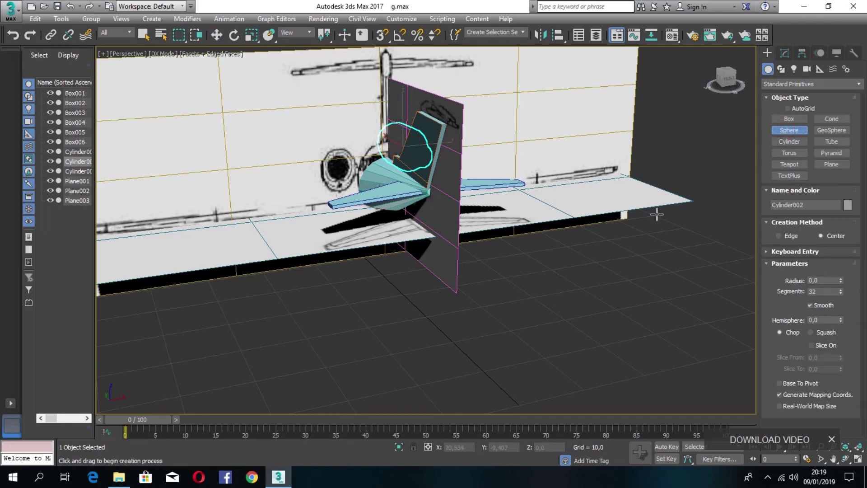
click(781, 142)
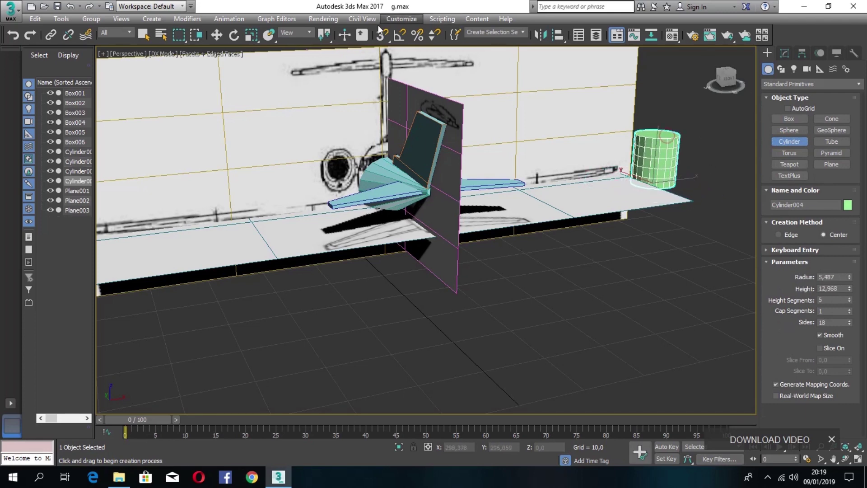
Raise the new cylinder above the ground plane and move it closer to the tail
click(217, 35)
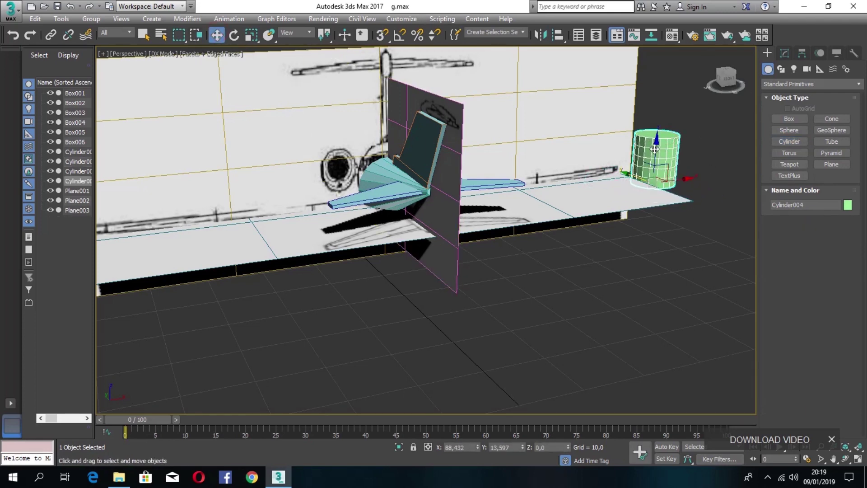
drag(654, 149, 662, 94)
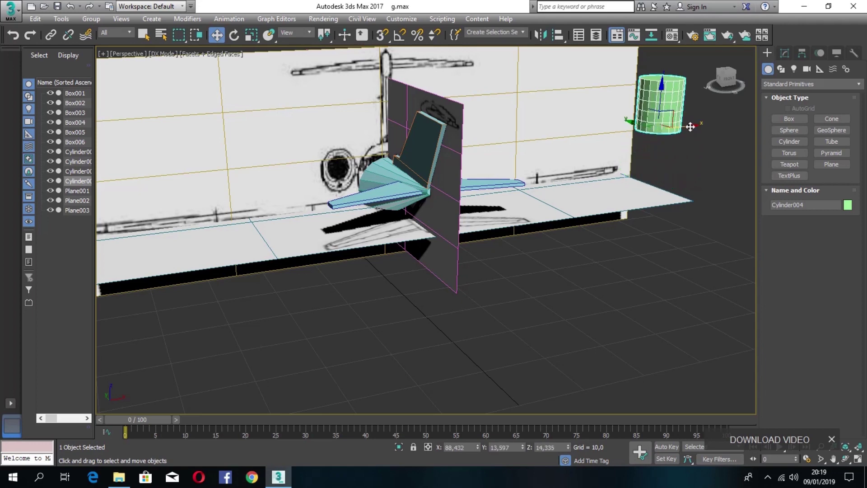
drag(689, 127, 668, 132)
drag(482, 144, 541, 204)
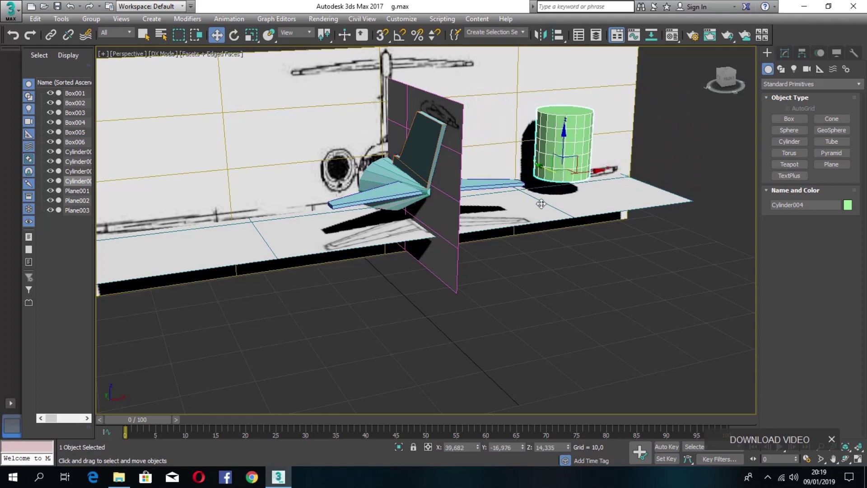
Rotate the cylinder about the X axis until it lies along the fuselage direction, then scale it down
click(731, 80)
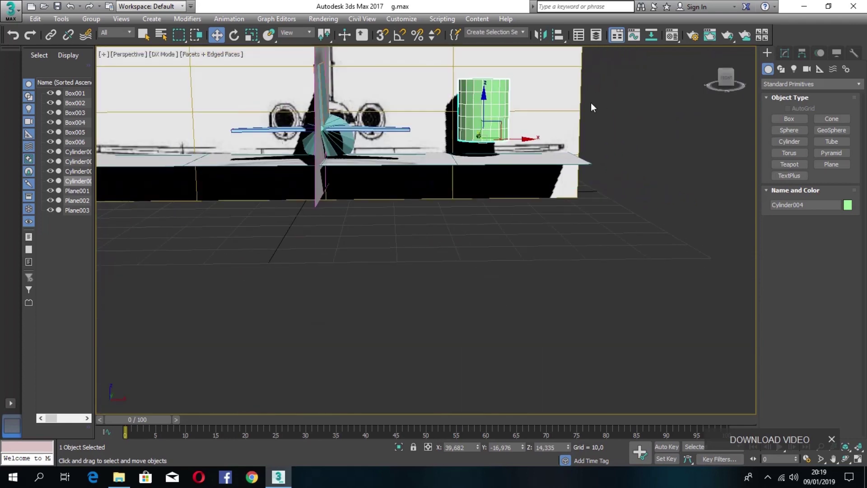
scroll(591, 102, down, 4)
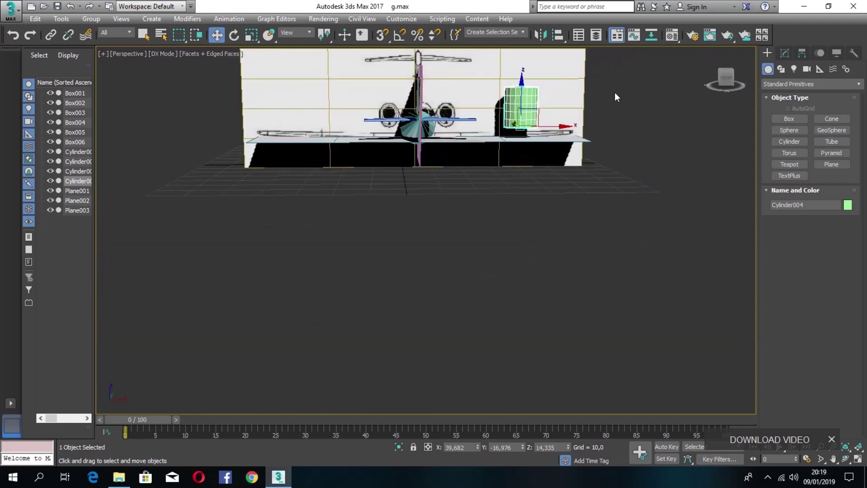
click(236, 38)
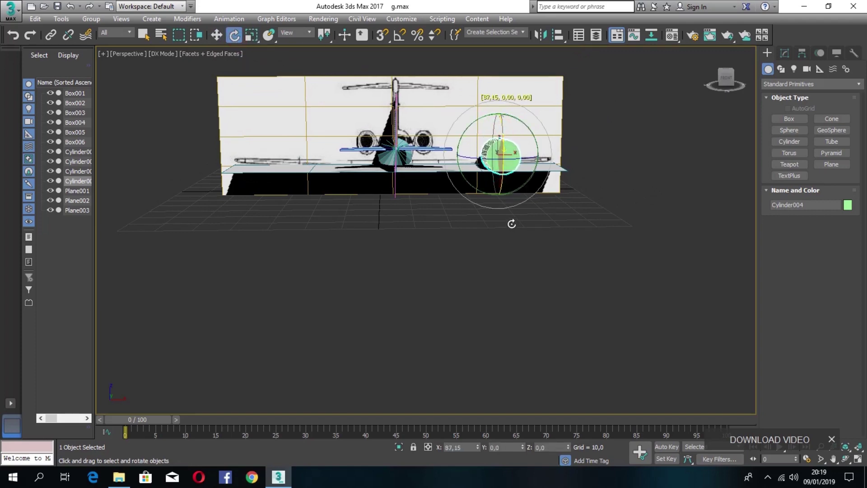
click(252, 34)
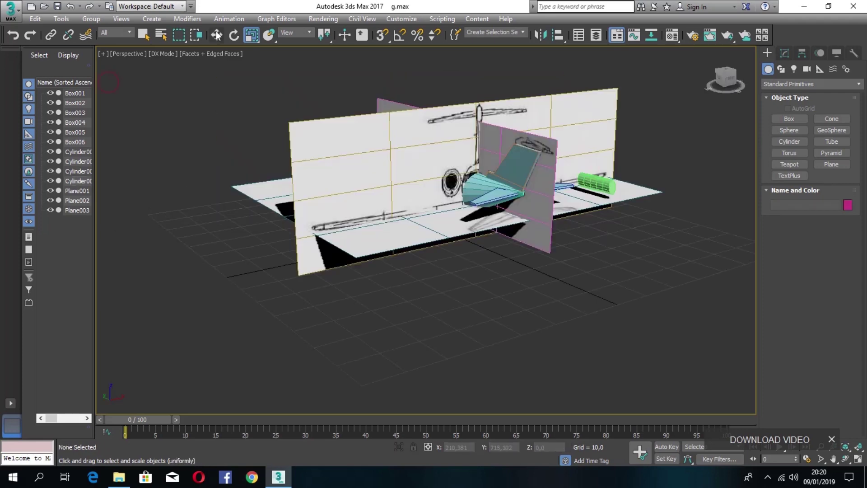
Move the cylinder onto the top of the vertical fin
click(216, 34)
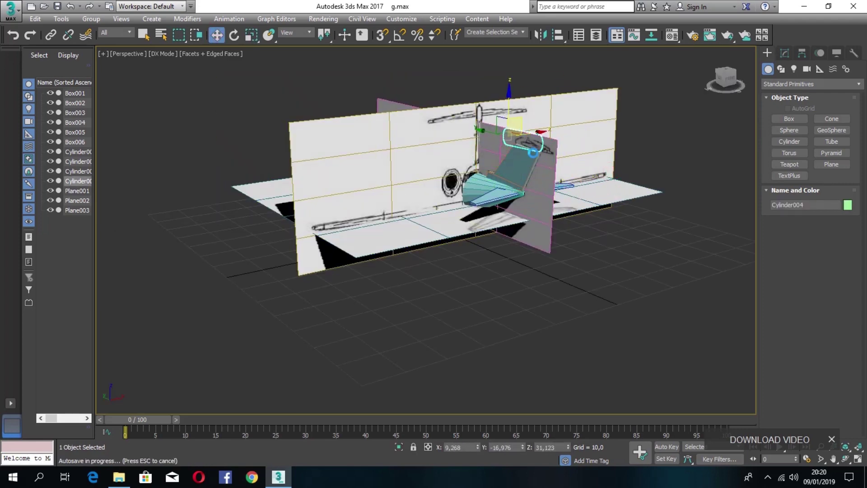
scroll(634, 99, up, 4)
drag(725, 78, 570, 125)
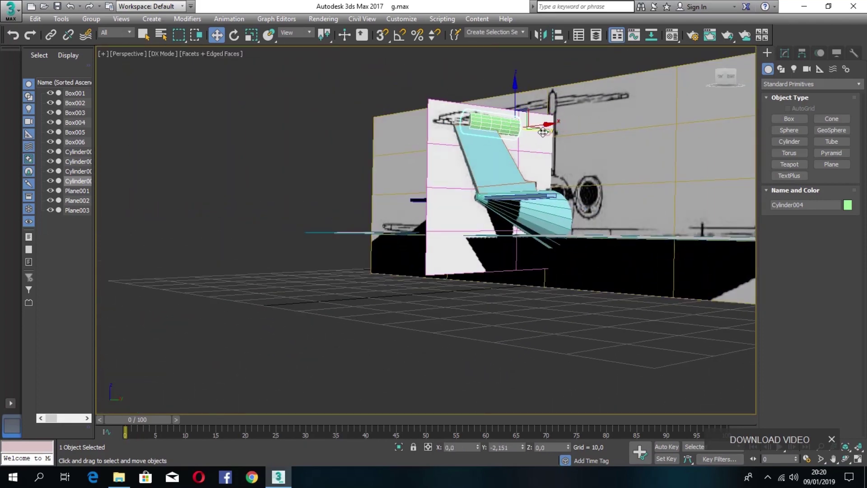
drag(725, 88, 187, 89)
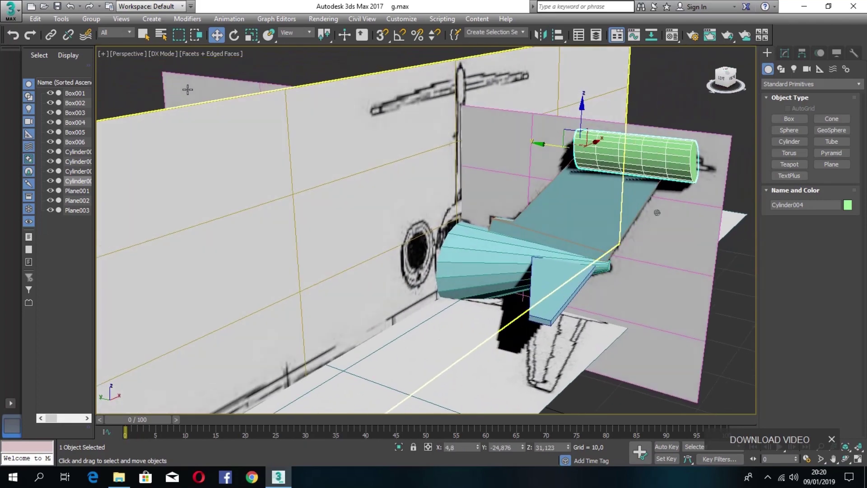
drag(596, 152, 593, 145)
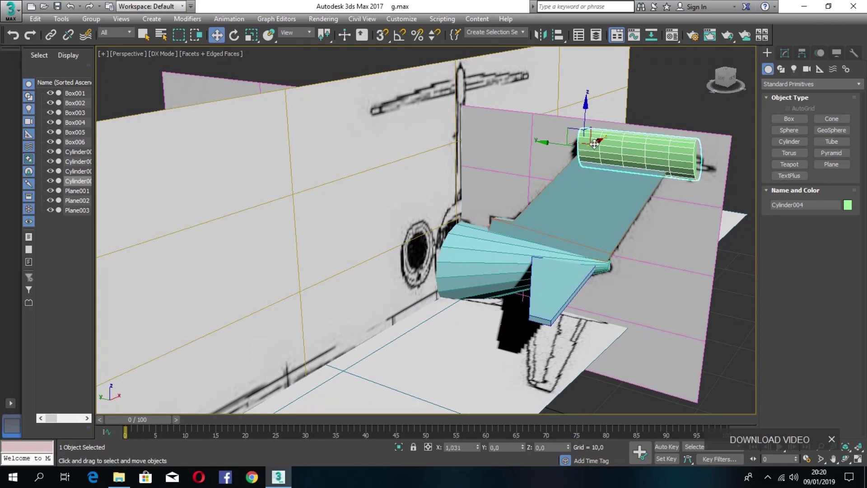
Tilt the cylinder about 2.7 degrees around the X axis and raise it slightly above the fin
drag(616, 130, 620, 131)
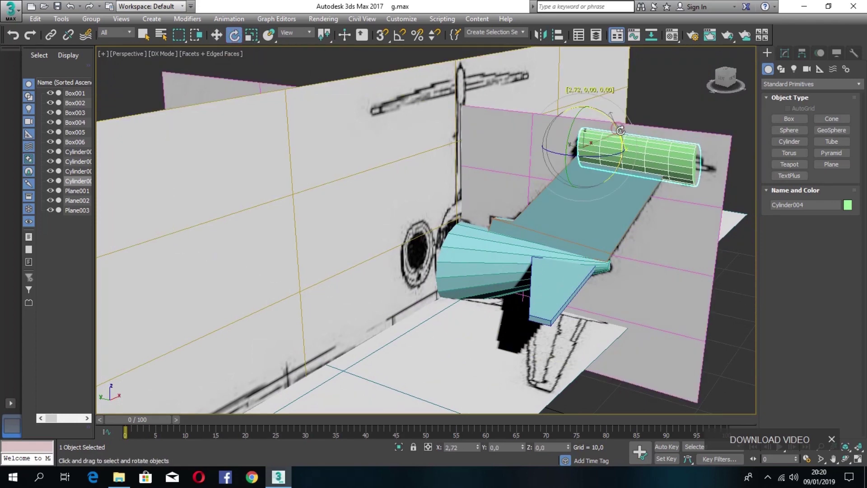
click(216, 35)
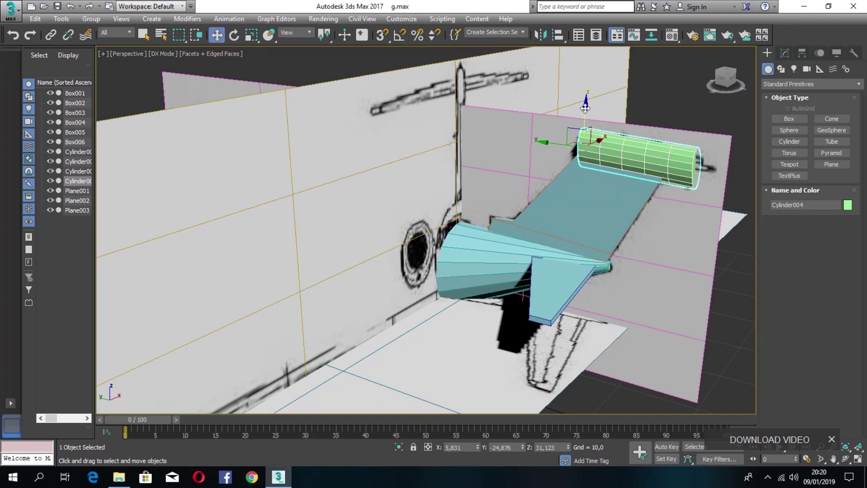
drag(585, 108, 584, 100)
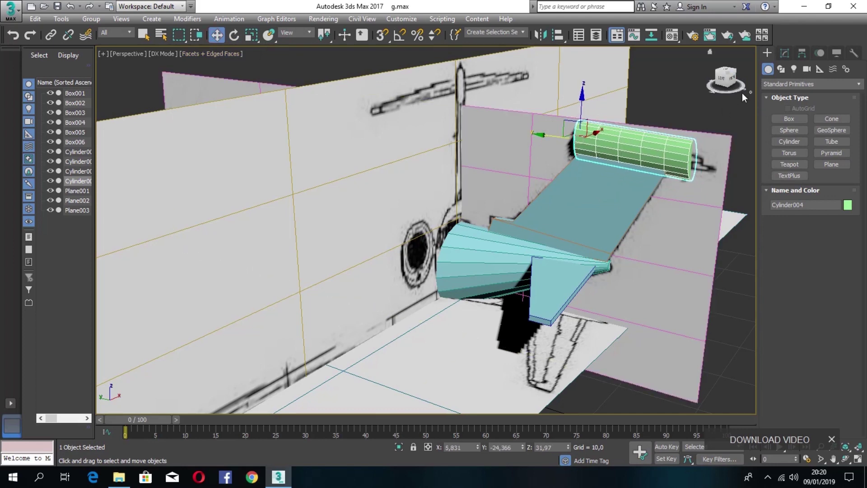
Centre the cylinder across the fin's thickness and narrow it along the X axis
click(732, 78)
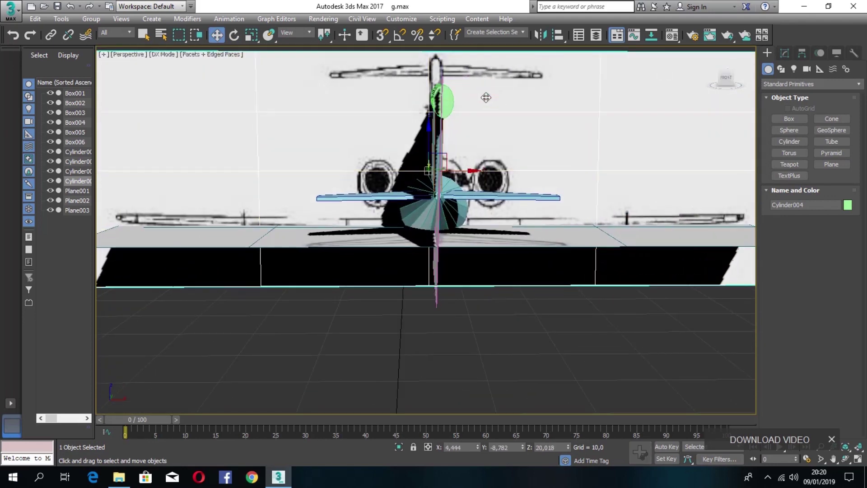
click(447, 100)
drag(475, 99, 473, 98)
scroll(425, 118, up, 5)
drag(727, 78, 645, 80)
alt+middle_drag(645, 79, 373, 138)
click(255, 36)
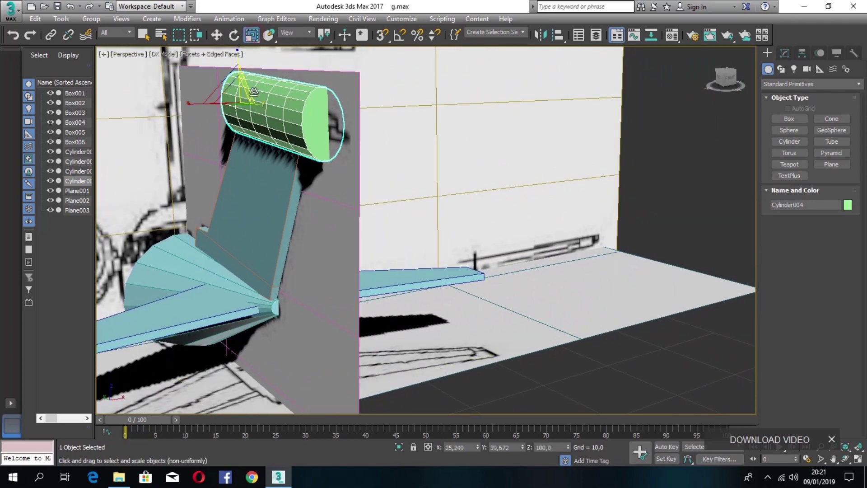
drag(201, 104, 214, 104)
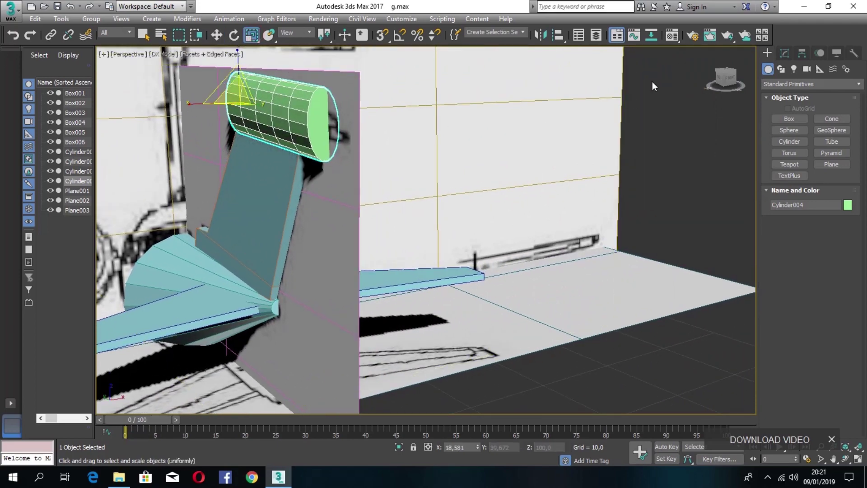
Convert the fin-top cylinder to an editable poly and select its rear cap polygon
drag(724, 76, 689, 74)
alt+middle_drag(689, 72, 710, 51)
right_click(292, 128)
click(420, 246)
key(2)
click(261, 126)
scroll(261, 127, up, 5)
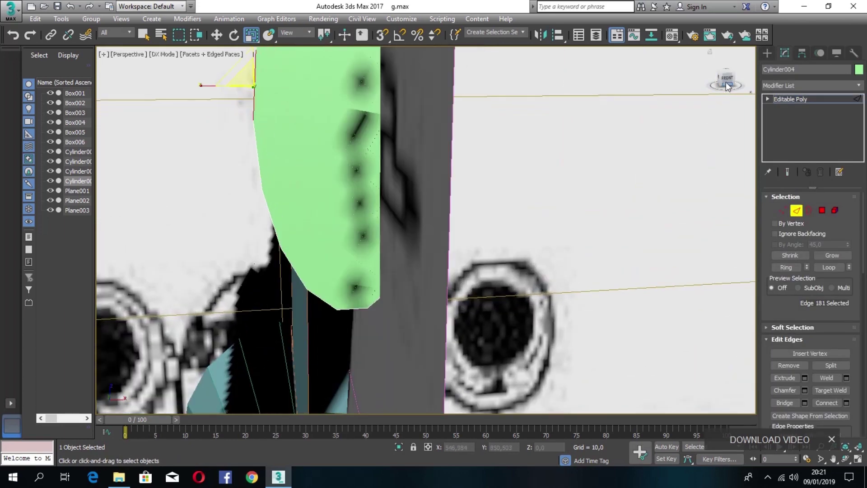
drag(725, 82, 349, 74)
key(4)
click(593, 154)
click(713, 78)
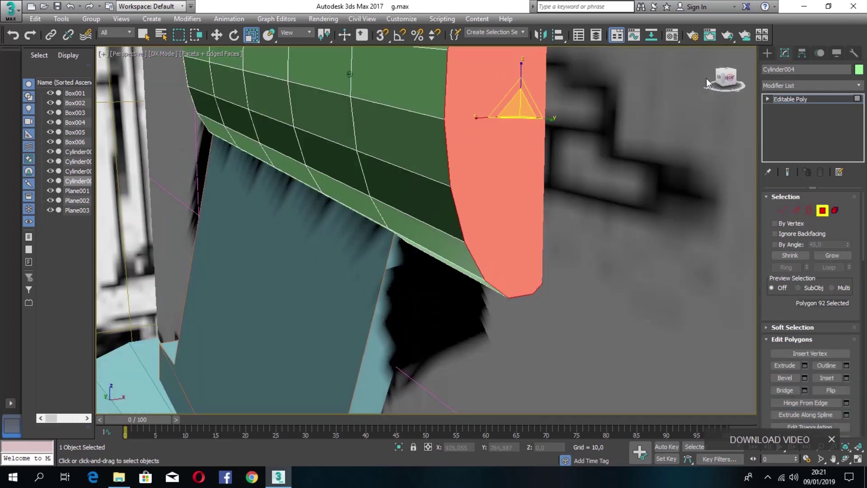
Scale the rear cap polygon down to taper the back end of the fin-top cylinder
drag(310, 147, 580, 166)
drag(314, 149, 543, 159)
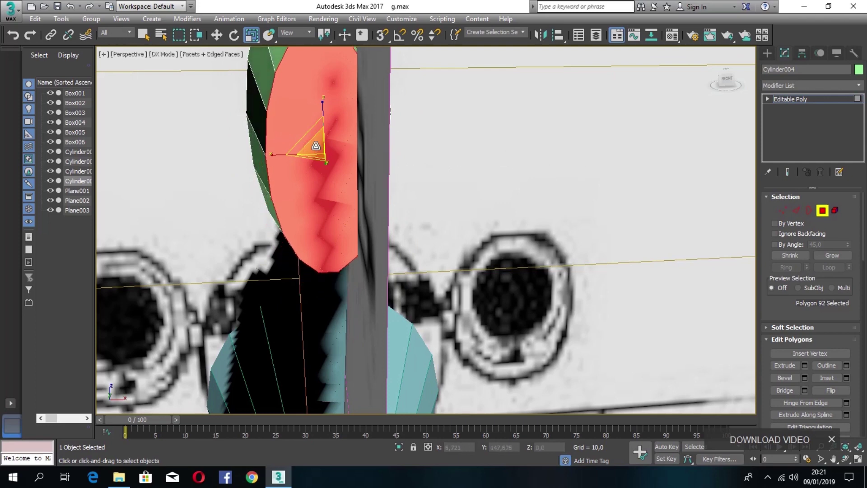
drag(315, 145, 547, 151)
drag(331, 153, 470, 154)
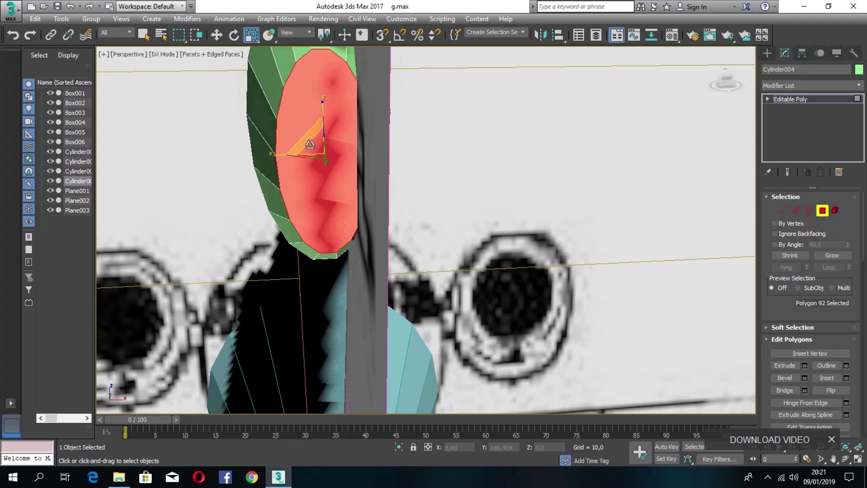
drag(281, 154, 326, 158)
drag(322, 113, 323, 107)
drag(779, 82, 663, 95)
click(663, 95)
drag(730, 79, 341, 72)
scroll(589, 104, down, 3)
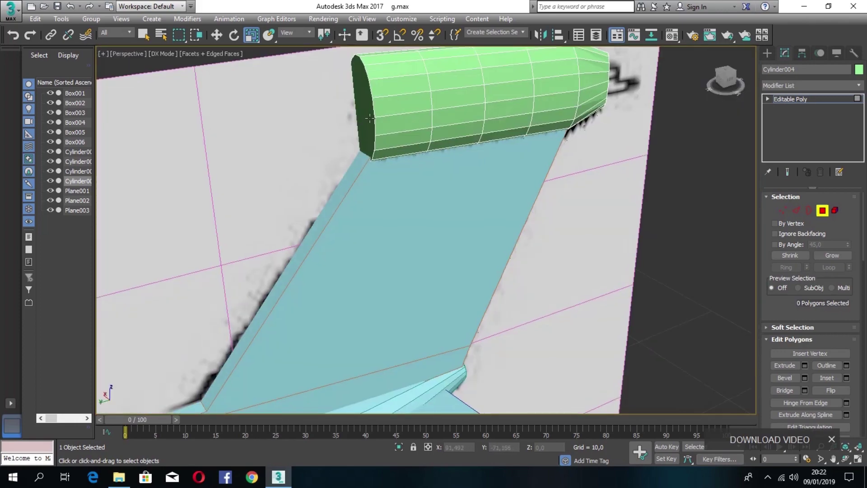
Scale the front cap polygon down to taper the cylinder's front end, and leave polygon editing
drag(389, 129, 371, 116)
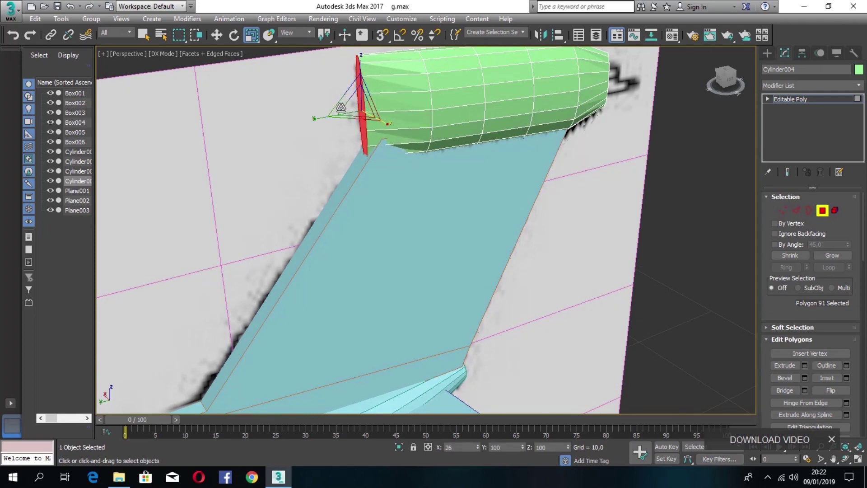
drag(358, 75, 361, 87)
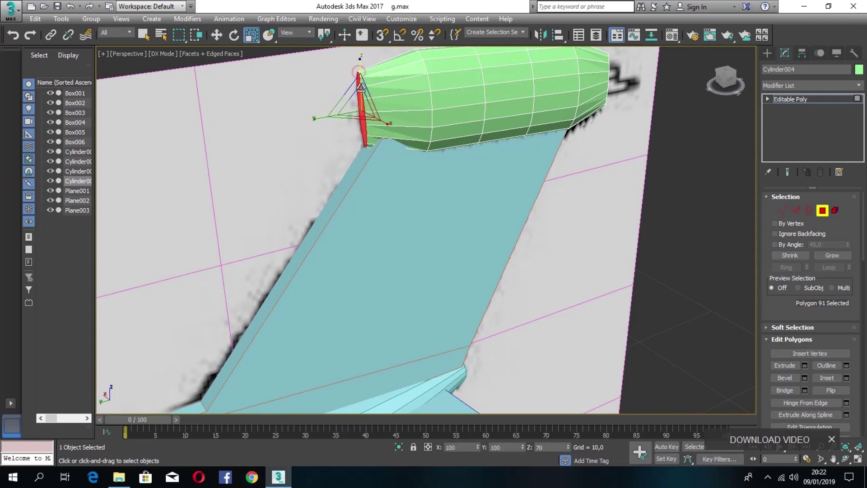
click(217, 38)
click(467, 95)
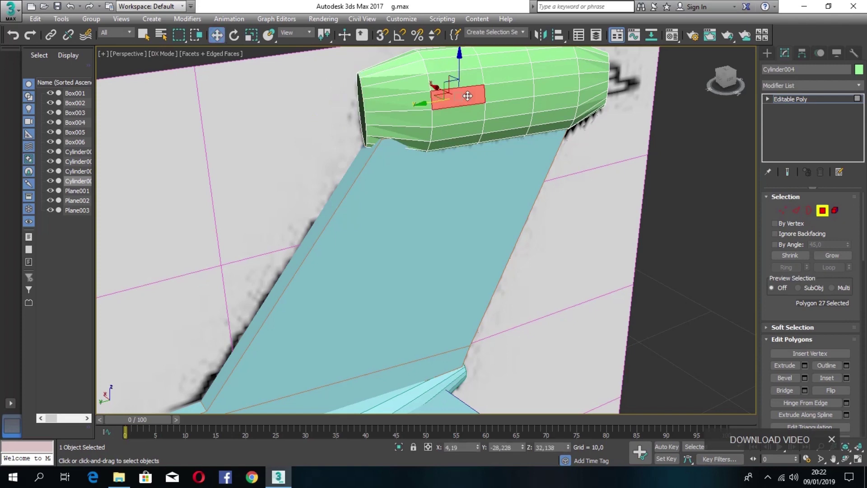
click(767, 53)
drag(333, 107, 369, 96)
drag(325, 117, 290, 116)
Clone one of the lower horizontal stabilizers (Box005) in place as an instance
alt+middle_drag(700, 82, 695, 136)
click(704, 226)
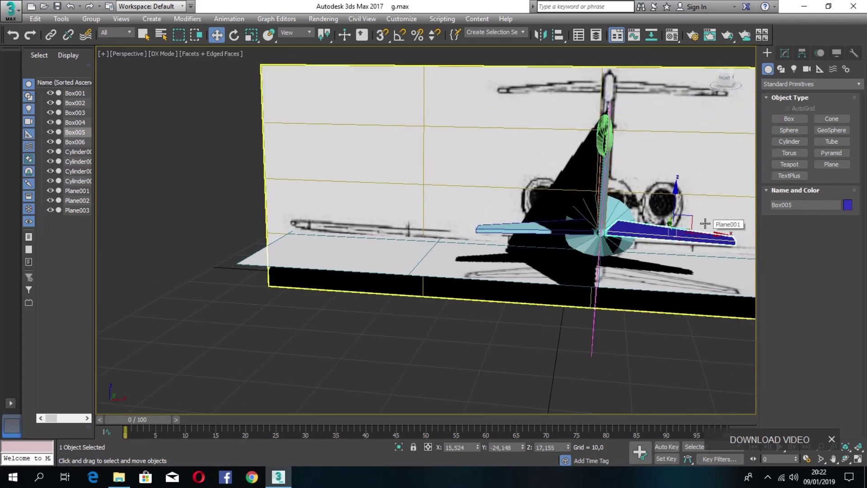
key(ctrl+v)
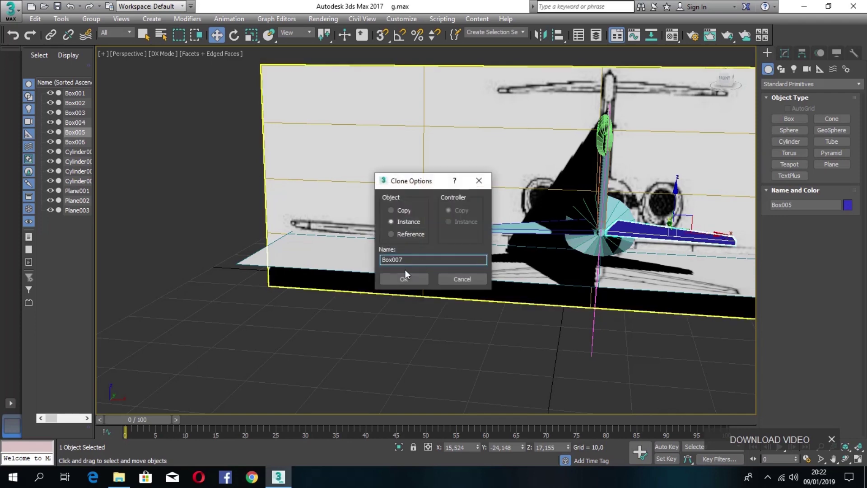
click(407, 278)
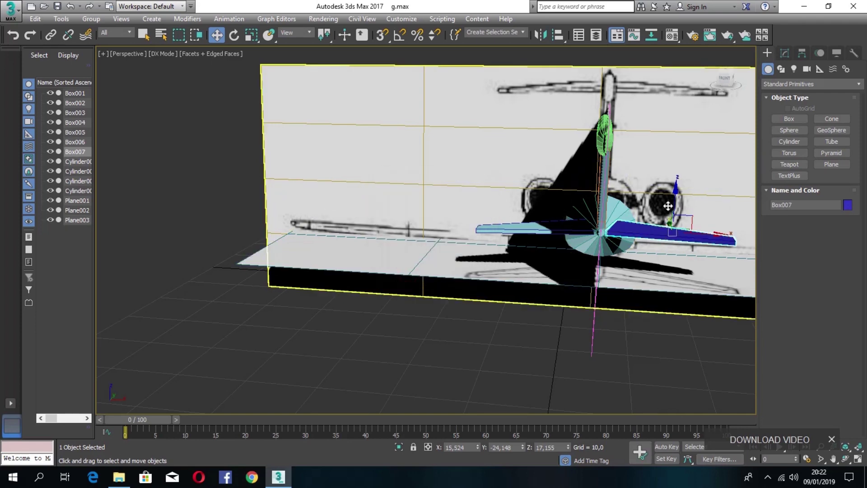
Raise the cloned horizontal stabilizer (Box007) up to the top of the fin
mouse_move(678, 192)
mouse_down()
mouse_move(670, 86)
mouse_move(665, 94)
mouse_up()
click(666, 94)
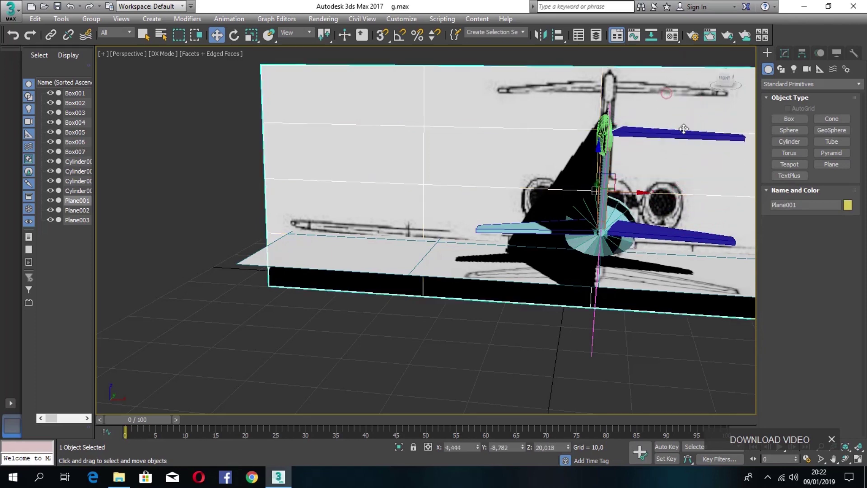
middle_drag(730, 99, 473, 290)
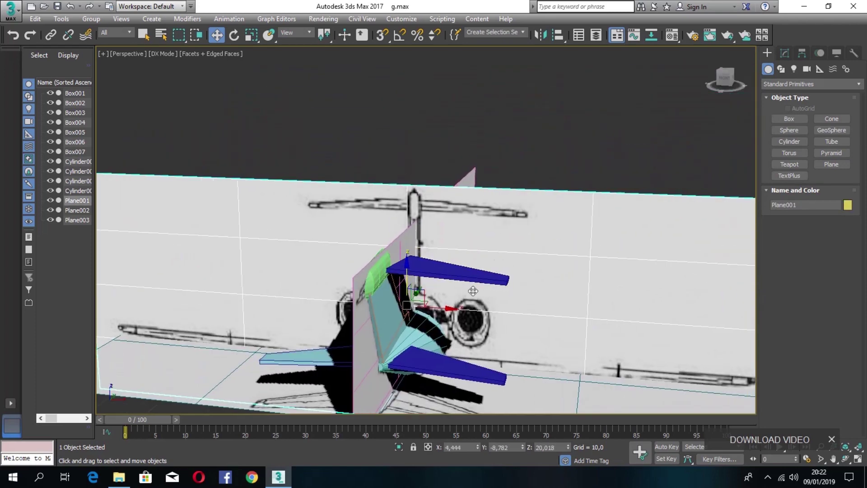
drag(728, 86, 751, 97)
click(653, 131)
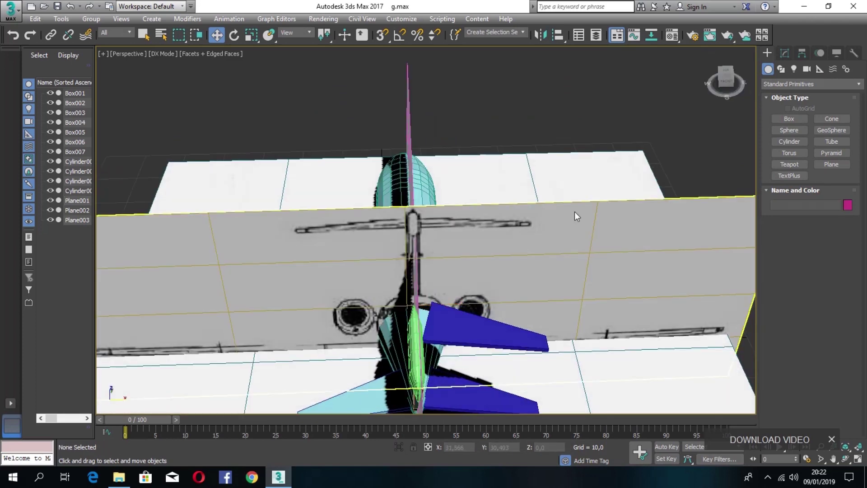
Shift the raised stabilizer so its root meets the side of the fin-top cylinder
click(470, 338)
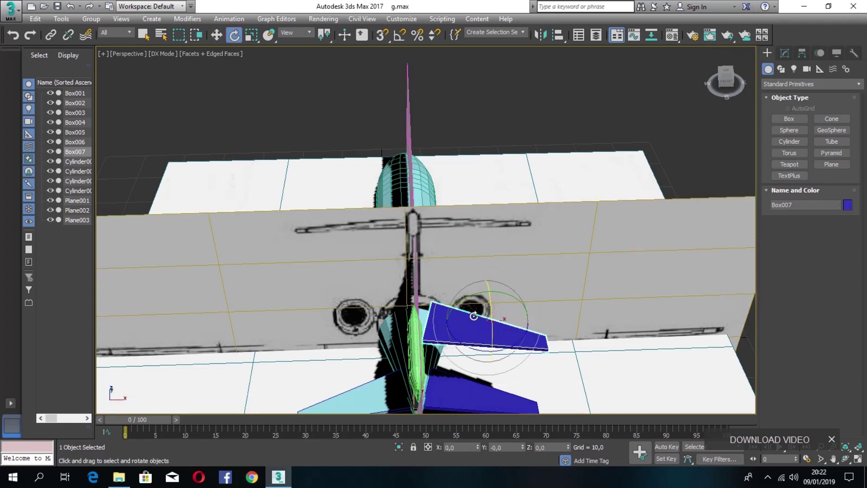
drag(471, 346, 489, 348)
key(w)
click(517, 318)
key(ctrl+z)
drag(528, 321, 519, 322)
drag(473, 291, 474, 313)
Convert the upper stabilizer to an editable poly and thin its outer tip
drag(725, 80, 705, 50)
scroll(507, 347, up, 2)
scroll(507, 347, up, 3)
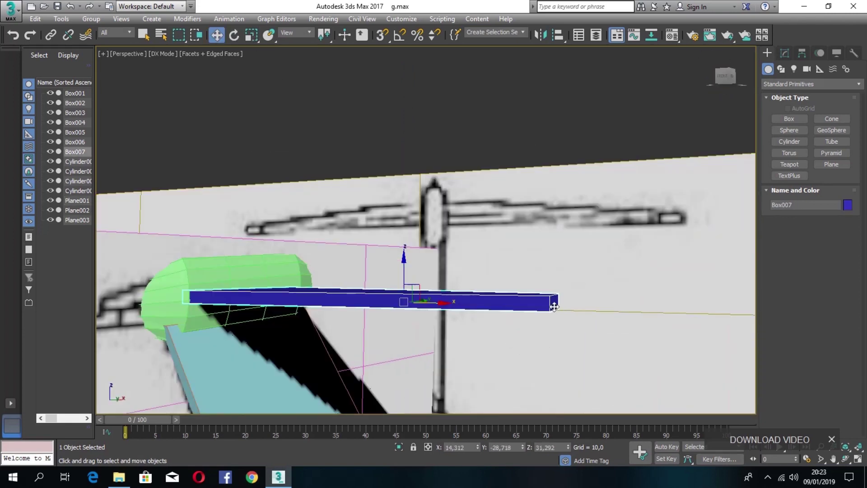
right_click(525, 300)
click(640, 420)
click(822, 210)
click(554, 301)
drag(553, 252, 555, 305)
click(796, 211)
click(553, 316)
drag(725, 76, 105, 74)
scroll(473, 274, down, 3)
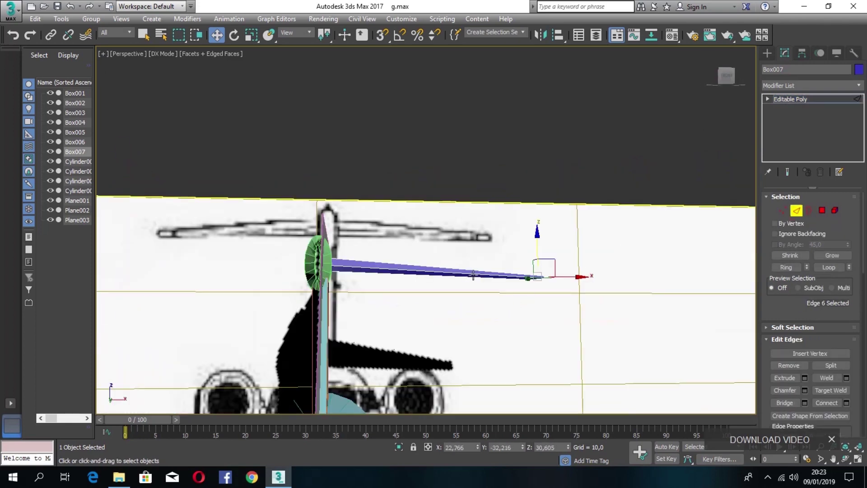
Leave sub-object editing and scale the upper stabilizer's span down to about 85 percent
click(821, 211)
click(766, 52)
click(250, 36)
drag(386, 268, 393, 268)
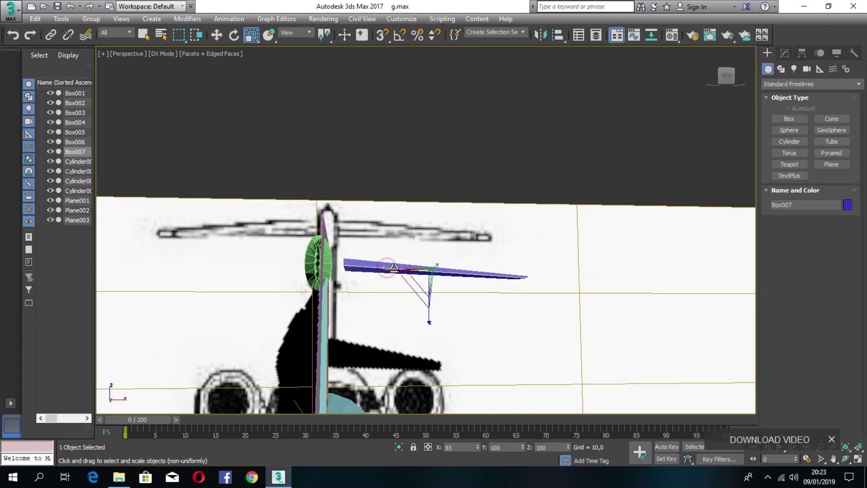
click(722, 81)
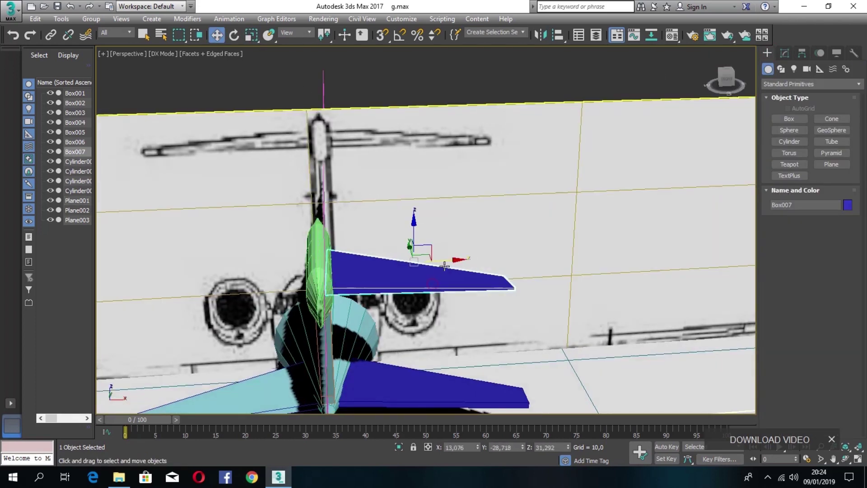
Clone the upper stabilizer, mirror the copy and move it to the opposite side of the fin
key(ctrl+v)
click(407, 283)
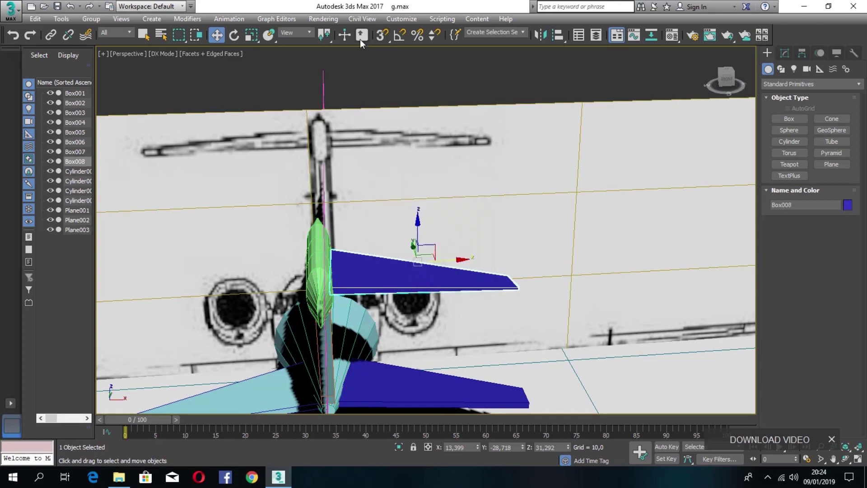
click(540, 35)
click(402, 321)
drag(459, 261, 265, 274)
drag(725, 80, 826, 79)
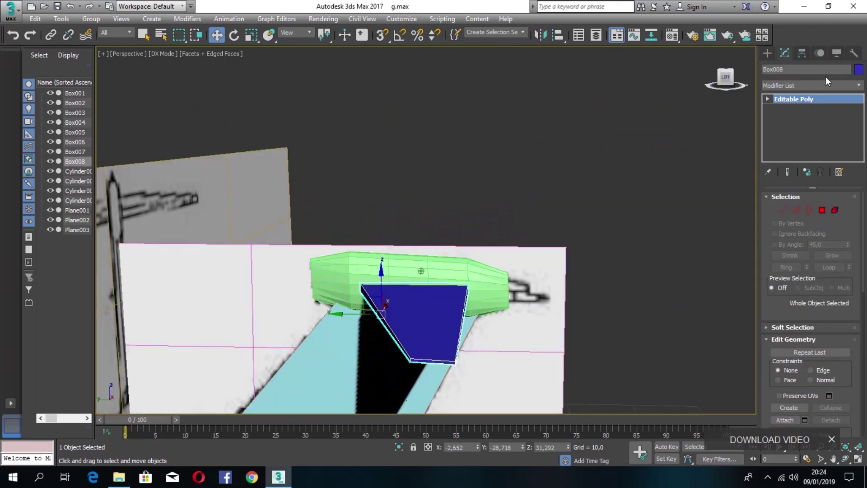
Scale the original upper stabilizer (Box007) down in span and narrow its chord to about 82 percent
scroll(714, 104, down, 3)
drag(725, 81, 562, 357)
click(562, 356)
scroll(560, 271, up, 5)
click(582, 348)
click(568, 229)
drag(725, 81, 739, 110)
click(251, 34)
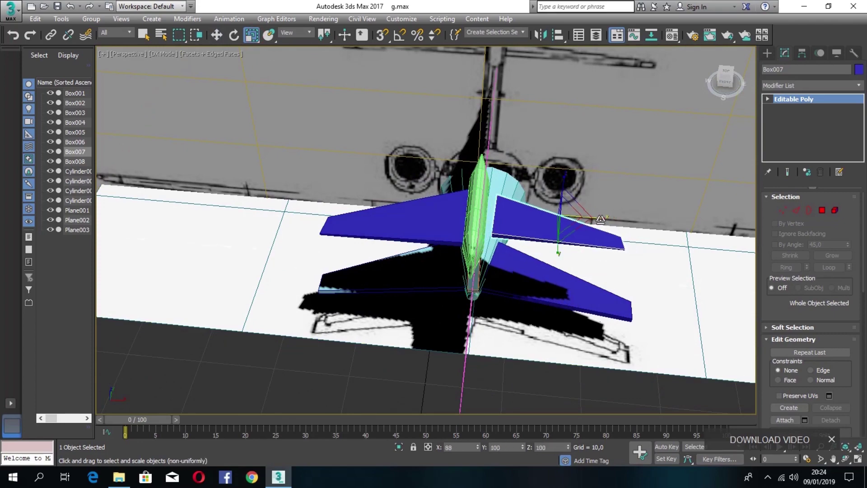
alt+middle_drag(588, 219, 553, 251)
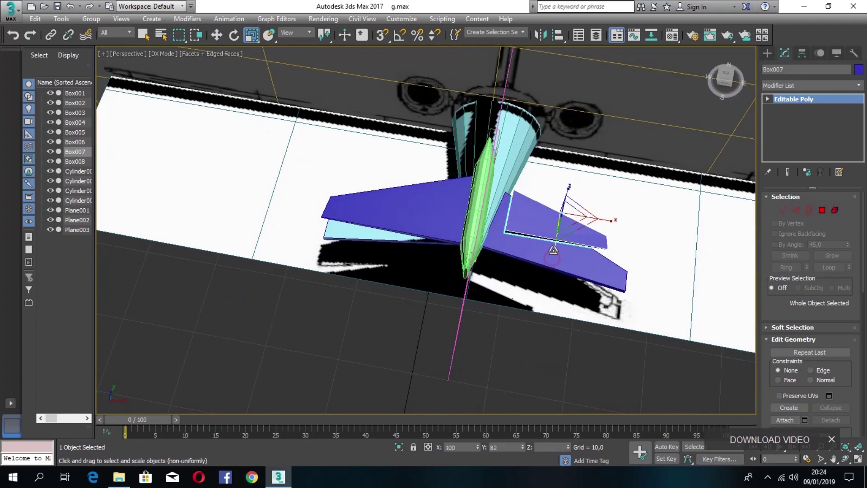
Move the resized upper stabilizer against the fin-top cylinder and delete the mirrored copy on the other side
click(217, 35)
drag(725, 82, 702, 60)
click(767, 53)
drag(603, 232, 581, 224)
mouse_move(723, 80)
mouse_down()
mouse_move(746, 108)
mouse_move(763, 109)
mouse_up()
click(397, 228)
key(Delete)
Clone the resized upper stabilizer, mirror the copy and place it on the opposite side of the fin-top cylinder
click(542, 224)
key(ctrl+v)
click(415, 281)
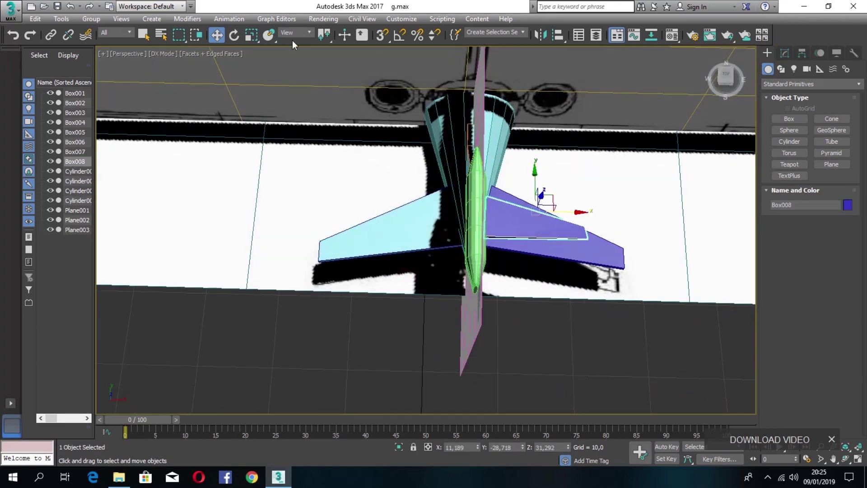
click(544, 34)
click(398, 325)
drag(580, 213, 462, 224)
Delete the rear-view and side-view blueprint planes (Plane001 and Plane003)
drag(726, 82, 740, 21)
click(652, 227)
key(Delete)
drag(725, 79, 661, 93)
click(691, 374)
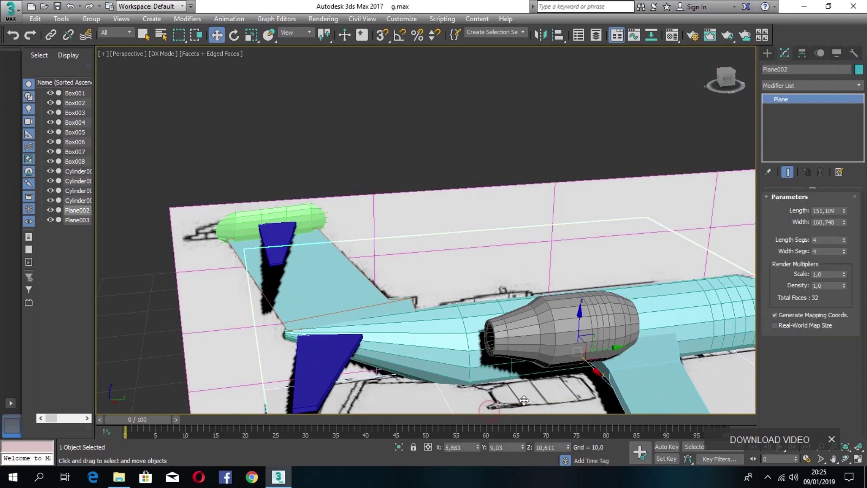
click(702, 170)
key(Delete)
drag(726, 81, 401, 90)
scroll(576, 183, down, 4)
scroll(445, 206, up, 4)
Select the end cap polygon of the fin-top cylinder, rotate it to tilt the cap, and leave polygon editing
drag(726, 81, 546, 143)
scroll(544, 146, up, 5)
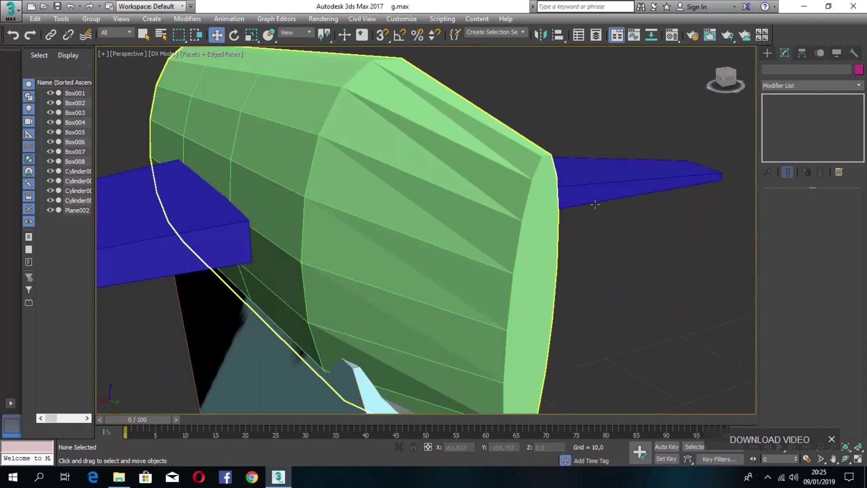
click(514, 244)
key(4)
click(527, 249)
key(e)
drag(544, 316, 523, 283)
scroll(641, 132, down, 4)
alt+middle_drag(641, 131, 681, 126)
click(766, 53)
scroll(697, 154, down, 3)
scroll(655, 180, down, 2)
drag(722, 81, 690, 73)
click(602, 378)
key(Delete)
alt+middle_drag(690, 73, 709, 91)
key(ctrl+z)
Select an edge loop around the fuselage's front section (Cylinder001) and scale it vertically to about 88 percent
click(424, 224)
click(371, 202)
right_click(353, 166)
click(784, 53)
click(796, 210)
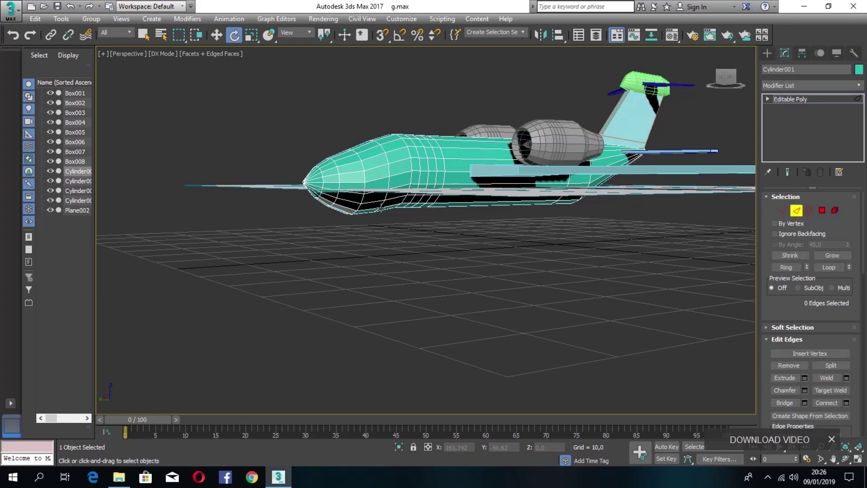
drag(744, 81, 72, 77)
mouse_move(725, 76)
mouse_down()
mouse_move(747, 83)
mouse_move(732, 75)
mouse_up()
click(725, 77)
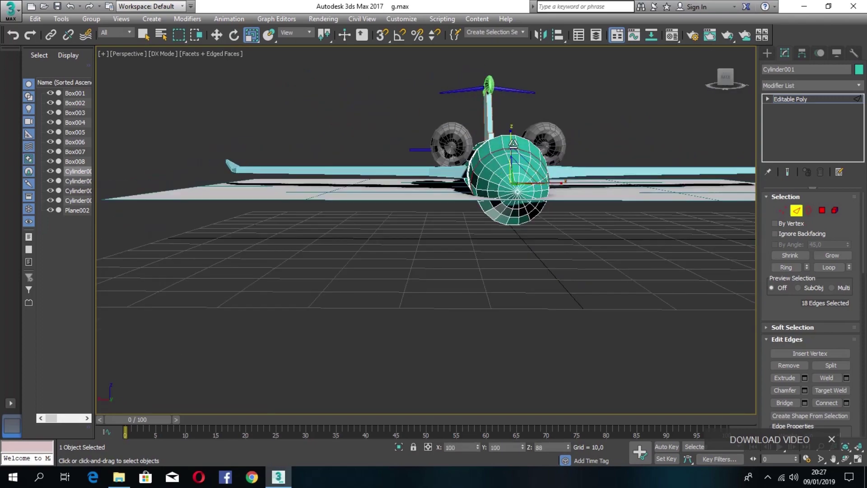
Select the next edge loop toward the nose, reduce its height and reposition it
drag(724, 77, 790, 76)
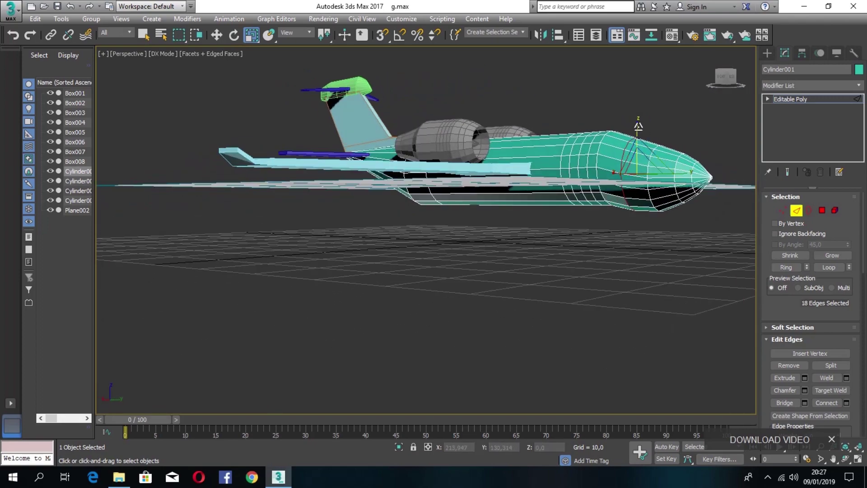
click(677, 111)
drag(725, 77, 749, 77)
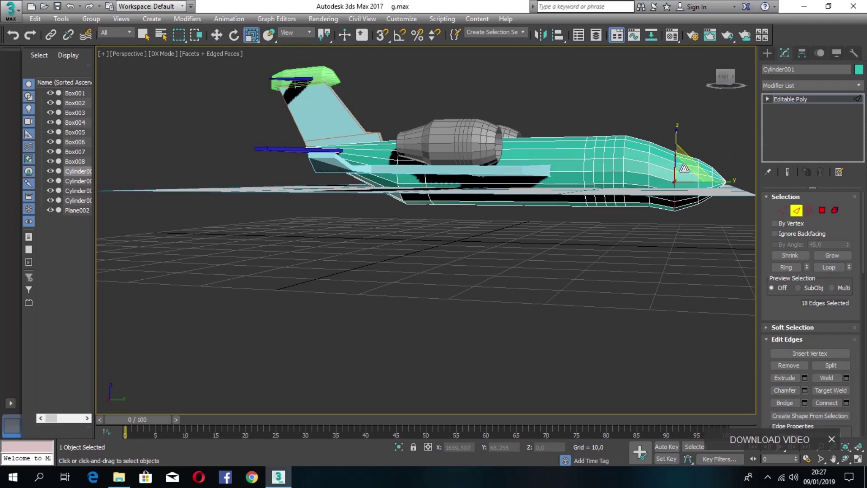
drag(675, 135, 676, 131)
drag(725, 77, 586, 80)
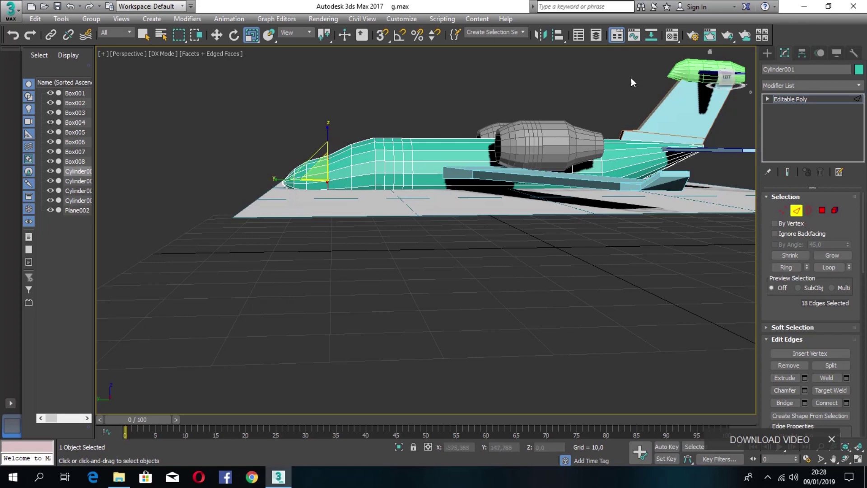
drag(725, 78, 722, 72)
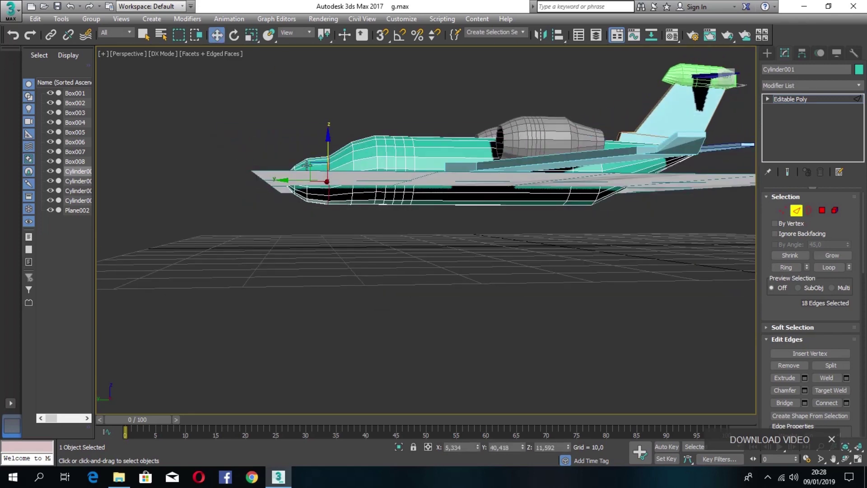
Scale the two foremost nose edge loops vertically to about 85 and 95 percent and reposition them
scroll(305, 167, up, 4)
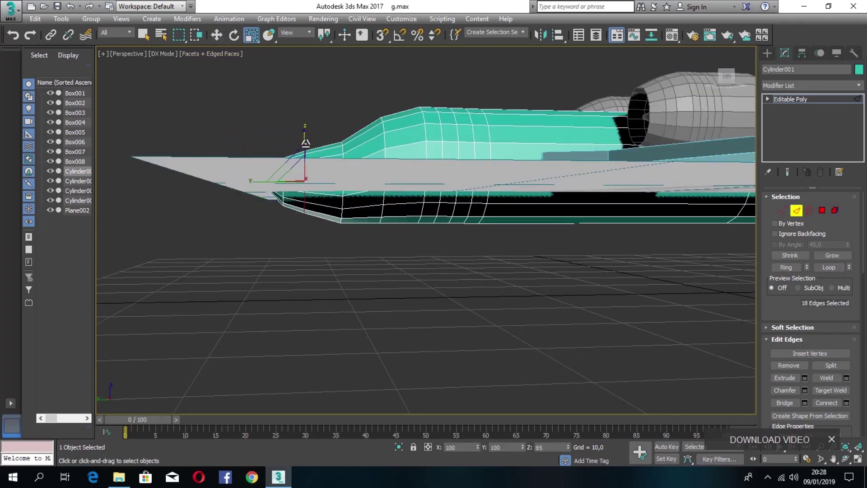
alt+middle_drag(307, 142, 644, 155)
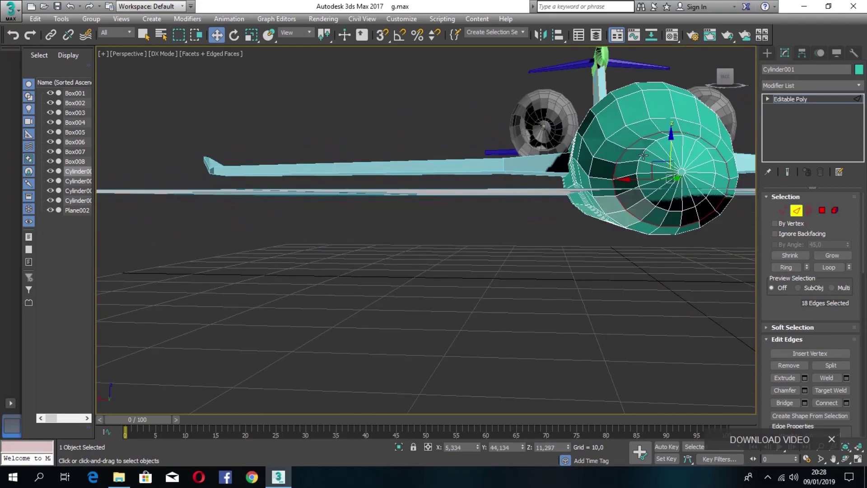
click(828, 267)
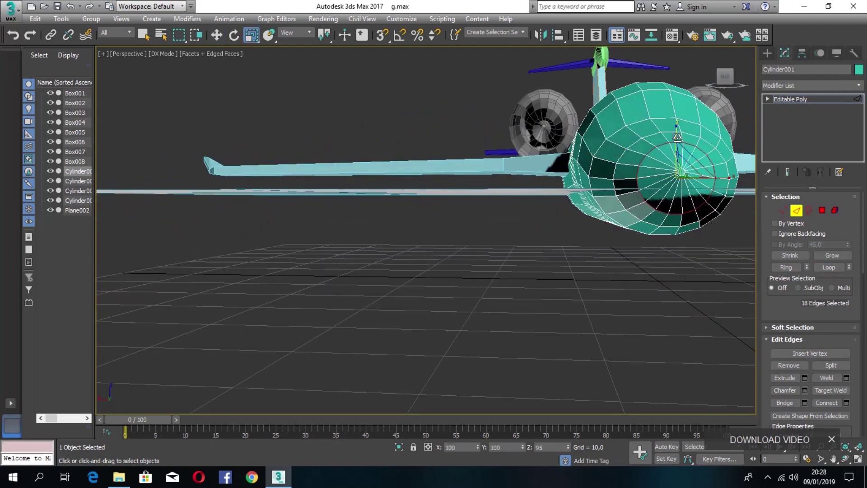
click(724, 78)
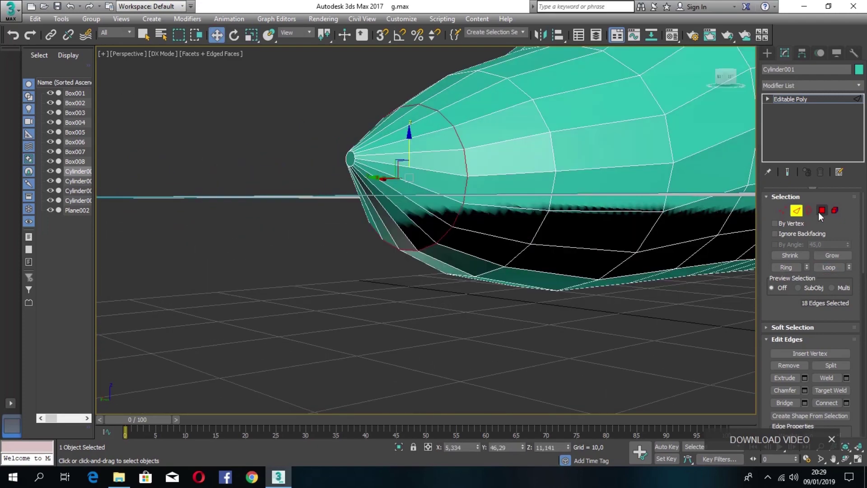
Lower the small cap polygon at the fuselage's nose tip and leave sub-object editing
click(821, 210)
click(350, 156)
drag(350, 118, 351, 142)
click(724, 85)
mouse_move(725, 89)
mouse_down()
mouse_move(689, 80)
mouse_move(717, 83)
mouse_up()
click(516, 123)
click(795, 210)
click(521, 127)
drag(467, 132, 466, 130)
click(765, 54)
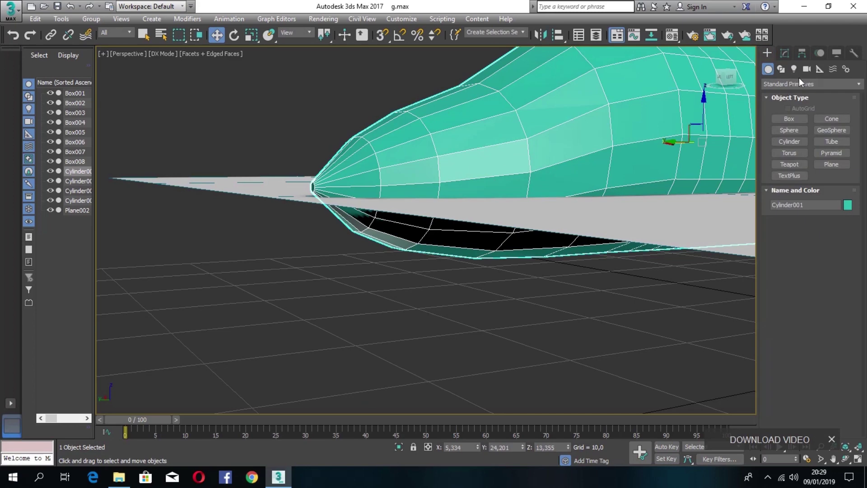
Return to edge editing, select an edge loop around the fuselage's front section, adjust its scale and clear the selection
click(784, 53)
click(794, 213)
click(795, 211)
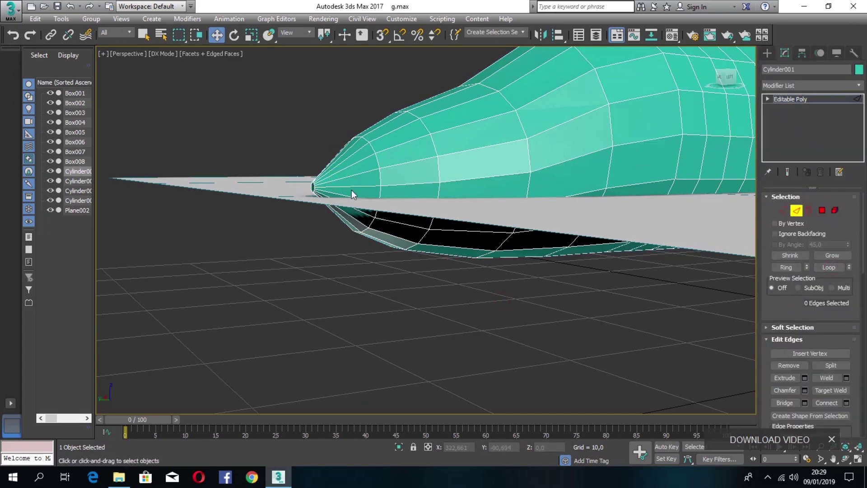
mouse_move(728, 80)
mouse_down()
mouse_move(752, 79)
mouse_move(679, 81)
mouse_move(725, 83)
mouse_up()
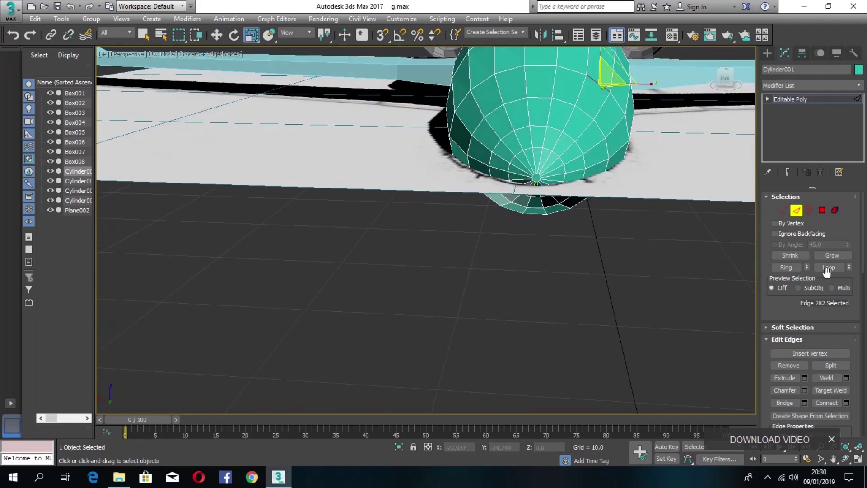
drag(584, 138, 580, 158)
click(600, 128)
click(823, 264)
drag(724, 80, 598, 94)
click(199, 257)
scroll(200, 258, down, 2)
drag(724, 79, 804, 84)
click(217, 35)
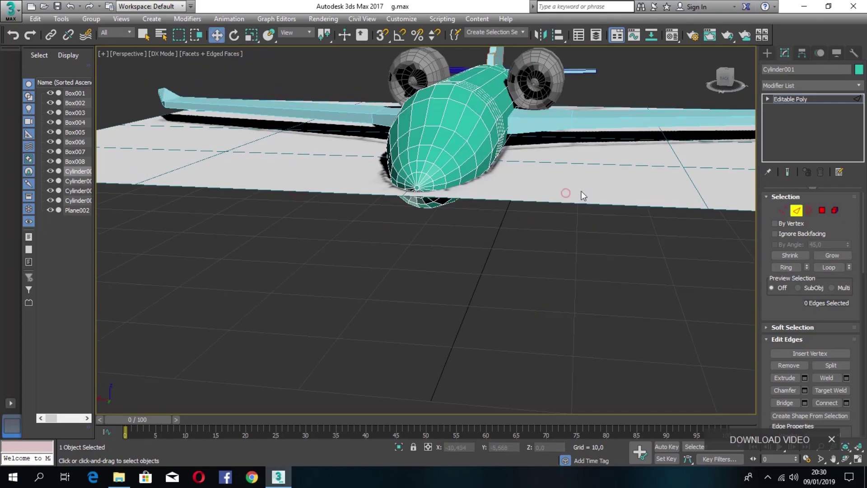
Leave edge editing and delete the remaining top-view blueprint plane (Plane002)
scroll(566, 193, down, 4)
click(767, 53)
click(660, 187)
key(Delete)
drag(725, 79, 316, 86)
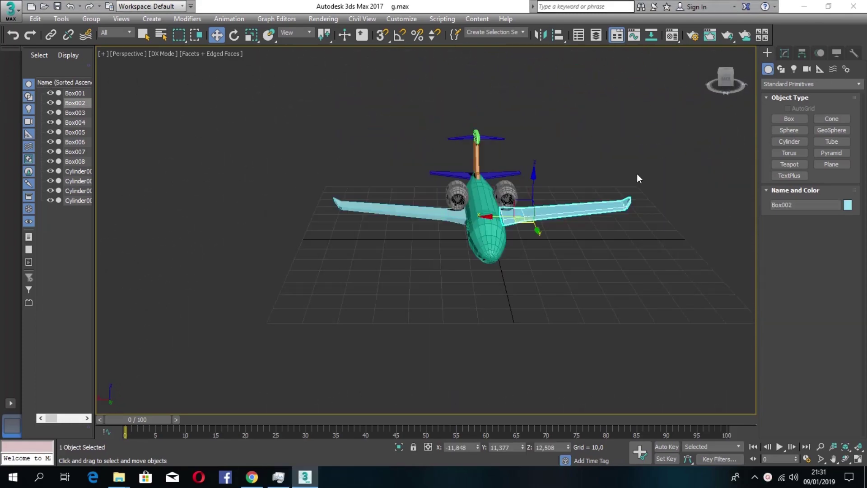
Delete the duplicate wing (Box002)
mouse_move(725, 79)
mouse_down()
mouse_move(686, 88)
mouse_move(723, 80)
mouse_up()
drag(536, 229, 542, 277)
key(Delete)
drag(725, 79, 677, 99)
Apply a plain grey material to the fuselage, wings and lower stabilizers, and change the fin's object color to grey
click(474, 230)
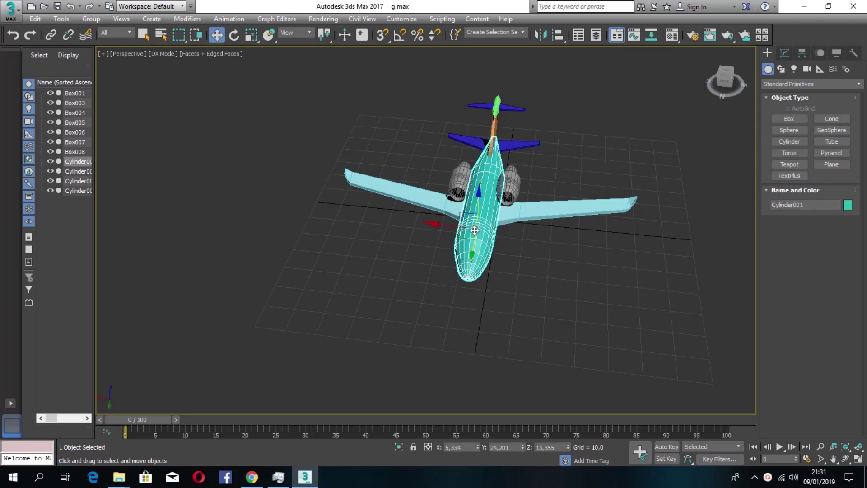
click(709, 36)
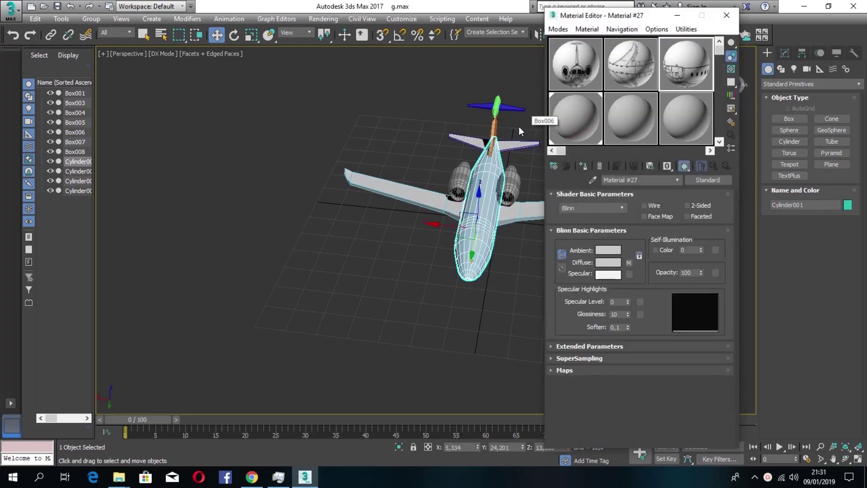
click(491, 132)
click(847, 204)
drag(408, 168, 593, 208)
click(673, 336)
Apply the plain grey material to the engines and upper tail parts
drag(725, 80, 637, 64)
click(673, 35)
drag(581, 118, 413, 153)
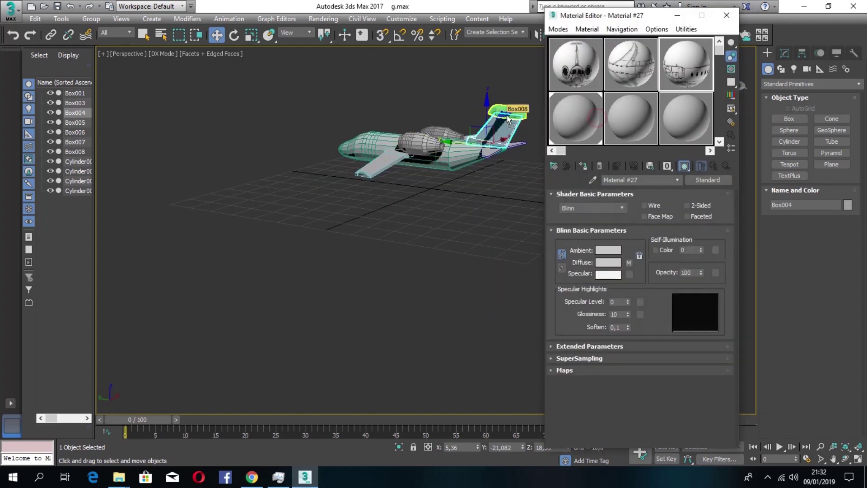
alt+middle_drag(492, 123, 617, 71)
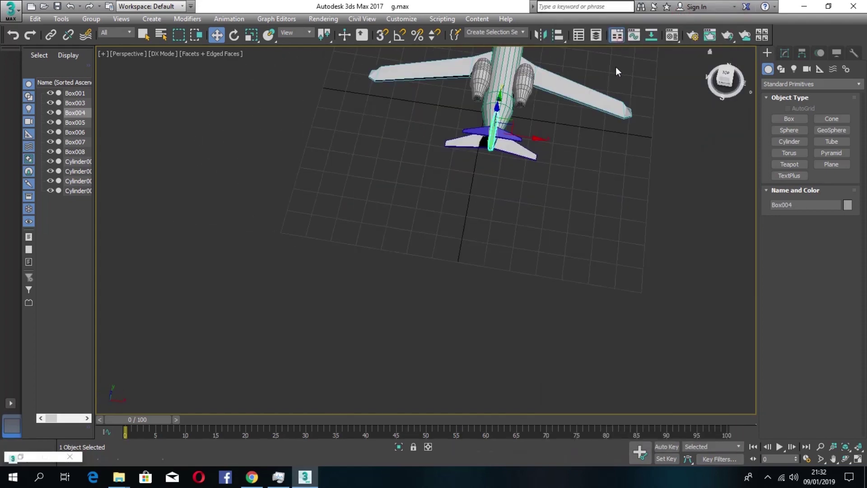
click(709, 34)
click(671, 14)
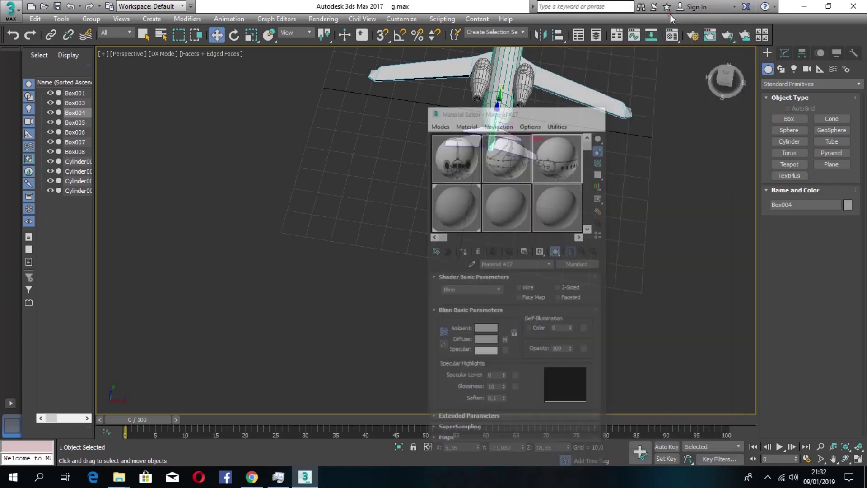
Apply a TurboSmooth modifier to the fuselage
alt+middle_drag(700, 129, 569, 245)
click(492, 240)
click(784, 52)
click(812, 85)
scroll(812, 316, down, 5)
click(808, 400)
click(767, 53)
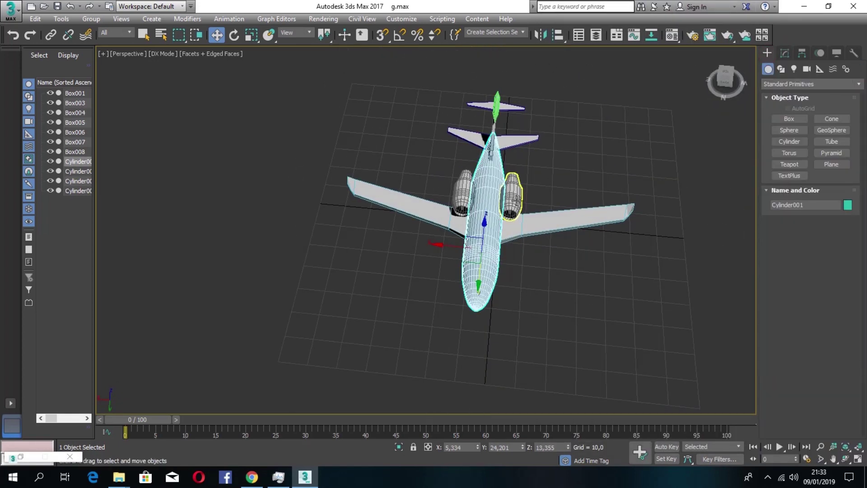
Apply a TurboSmooth modifier to the wing Box001 and shift it slightly toward the fuselage
scroll(501, 239, up, 4)
click(587, 199)
click(785, 51)
click(795, 85)
scroll(794, 215, down, 8)
click(787, 315)
alt+middle_drag(677, 261, 725, 275)
drag(725, 77, 739, 136)
drag(517, 224, 509, 225)
Apply a TurboSmooth modifier to the opposite wing, Box003
scroll(828, 233, down, 20)
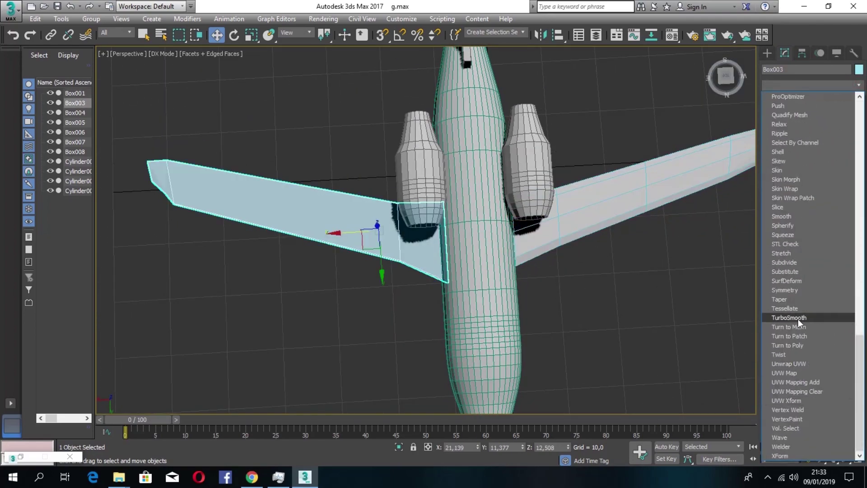
click(797, 319)
click(662, 89)
Apply a TurboSmooth modifier to the engine Cylinder003
alt+middle_drag(662, 88, 666, 25)
click(488, 209)
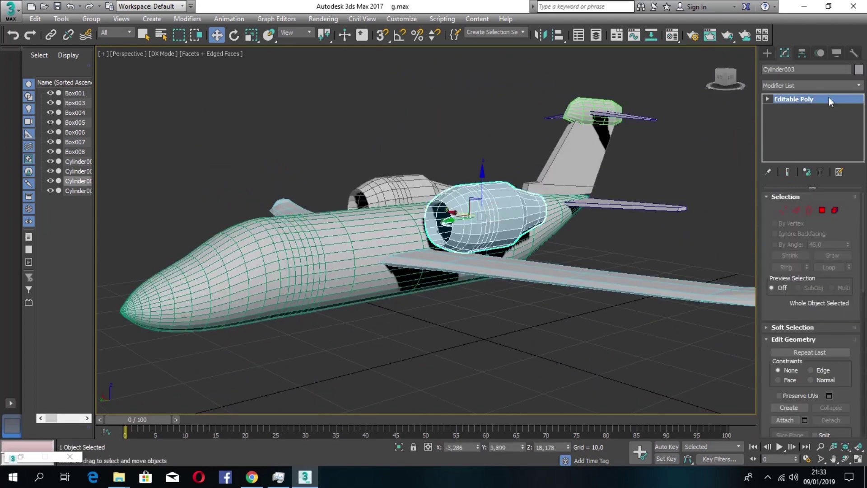
click(810, 85)
click(799, 317)
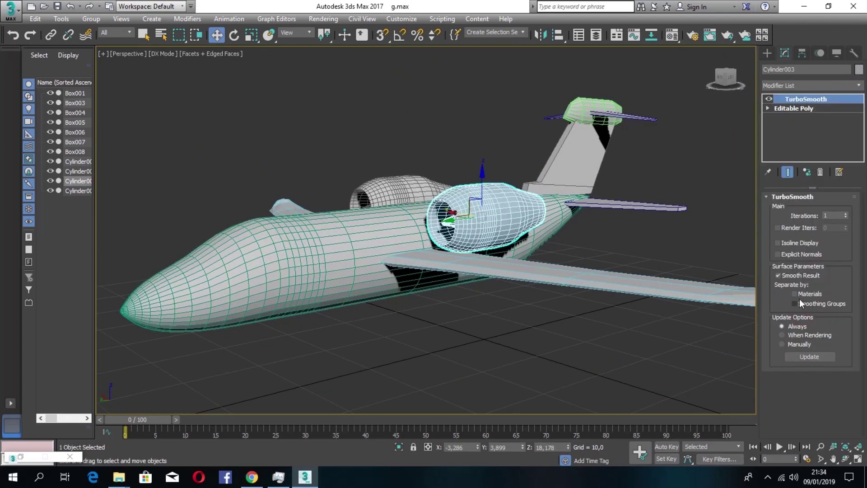
click(727, 80)
Try a TurboSmooth modifier on a tail part, and undo it
click(600, 134)
drag(728, 84, 574, 84)
click(439, 102)
click(858, 85)
click(858, 85)
click(859, 85)
scroll(818, 316, down, 10)
click(816, 318)
key(ctrl+z)
Apply a TurboSmooth modifier to the rounded fairing on top of the tail and to the vertical fin
click(424, 169)
click(858, 85)
drag(859, 149, 859, 384)
click(826, 317)
drag(725, 77, 709, 93)
click(389, 237)
click(831, 86)
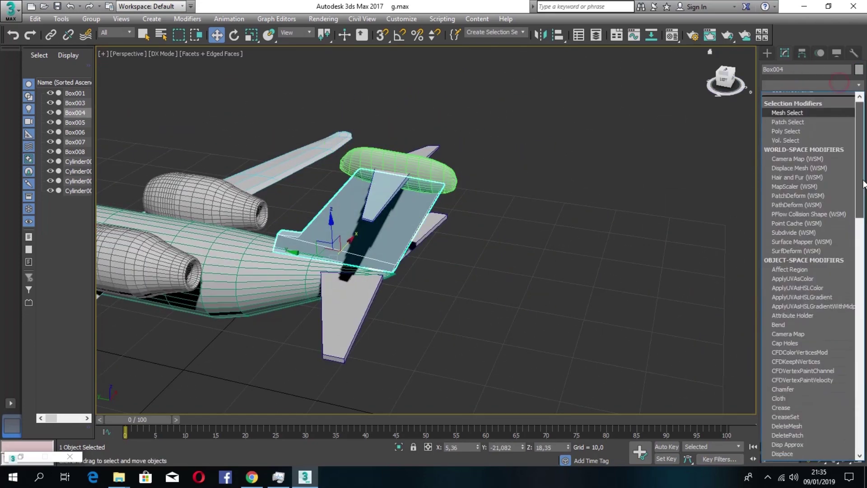
drag(860, 153, 860, 384)
click(826, 317)
drag(724, 77, 608, 187)
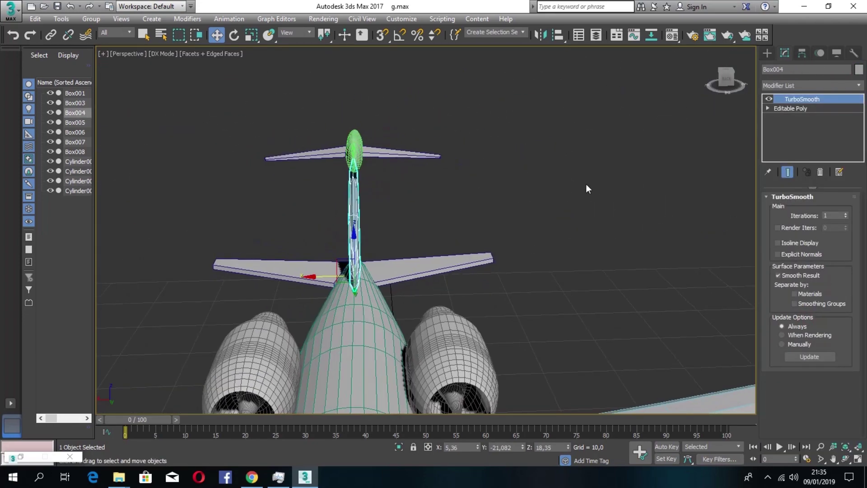
Move the rounded tail fairing down onto the tip of the fin and align it sideways
scroll(609, 187, up, 3)
drag(725, 83, 597, 119)
scroll(597, 123, down, 3)
click(582, 82)
middle_drag(708, 90, 692, 157)
drag(475, 95, 478, 102)
drag(725, 80, 292, 53)
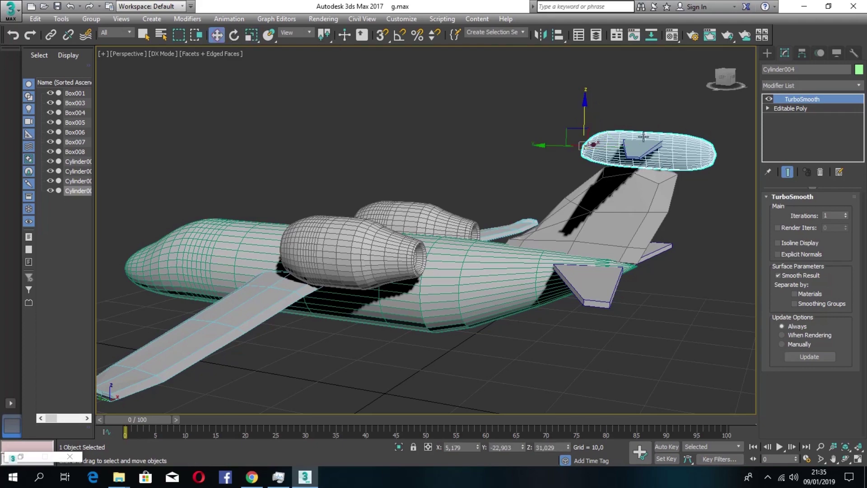
drag(585, 103, 584, 110)
drag(725, 78, 625, 73)
scroll(659, 154, up, 3)
middle_drag(664, 149, 687, 218)
drag(682, 217, 688, 217)
Apply a TurboSmooth modifier to the upper horizontal stabilizers
drag(726, 79, 745, 151)
click(718, 178)
middle_drag(704, 234, 522, 266)
click(857, 85)
drag(860, 149, 860, 406)
click(772, 316)
click(704, 149)
Reposition both upper stabilizer halves so their inner ends meet the sides of the tail fairing
drag(725, 80, 724, 51)
click(600, 239)
drag(570, 251, 546, 248)
drag(725, 72, 722, 94)
drag(578, 197, 577, 225)
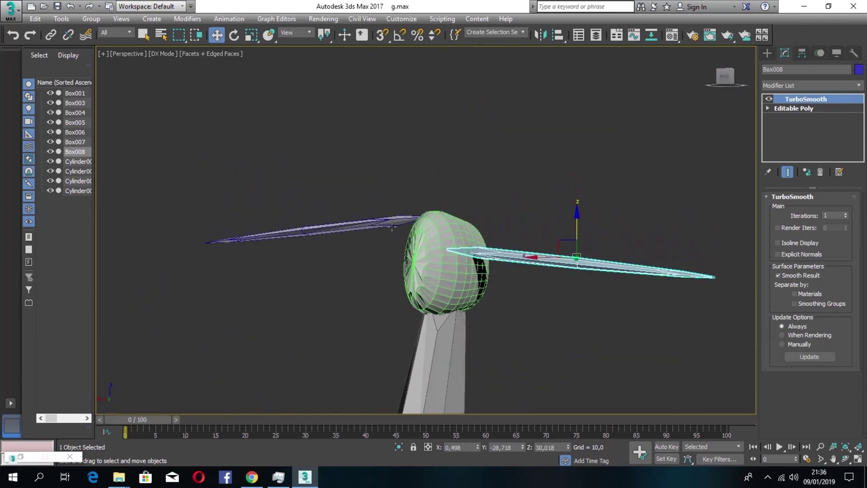
drag(270, 259, 312, 259)
click(519, 167)
click(725, 62)
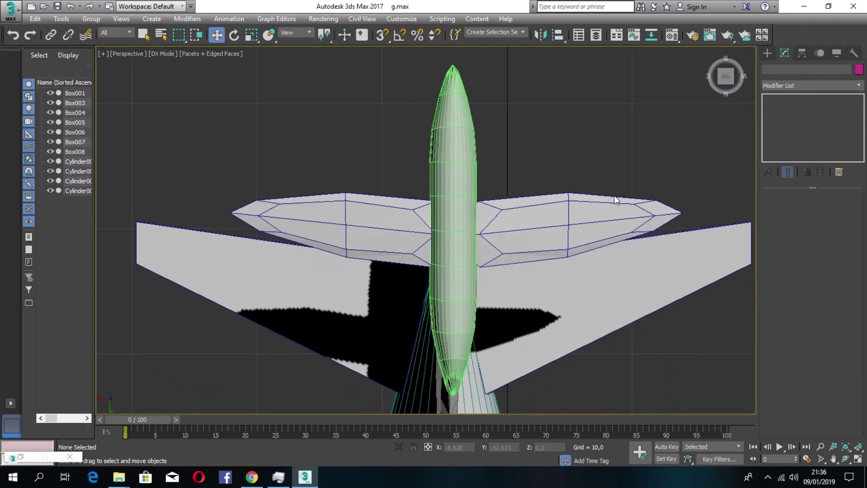
click(582, 217)
drag(522, 258, 520, 257)
click(397, 230)
click(726, 59)
click(501, 190)
Preview the model in Default Shading, Hidden Line, Clay and Wireframe Override viewport styles and return to Facets shading
scroll(481, 196, down, 5)
middle_drag(482, 196, 402, 201)
alt+middle_drag(401, 201, 497, 203)
drag(708, 80, 562, 169)
scroll(524, 172, up, 5)
drag(725, 76, 654, 86)
click(223, 55)
click(239, 65)
middle_drag(518, 130, 704, 108)
click(204, 55)
click(239, 112)
click(226, 56)
click(248, 123)
click(228, 53)
click(253, 77)
click(223, 54)
click(251, 151)
click(190, 54)
click(227, 112)
click(209, 54)
click(239, 76)
Select the wing Box001 and open the diffuse bitmap settings of the camouflage material
drag(725, 78, 723, 117)
click(453, 232)
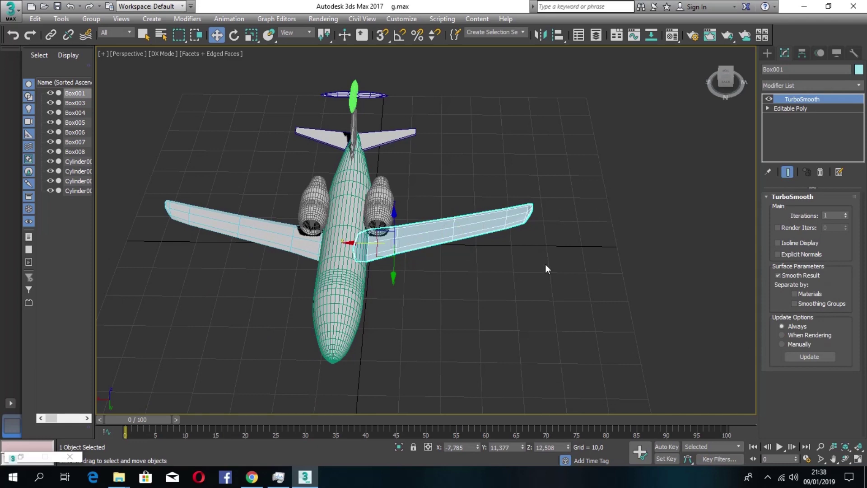
click(671, 40)
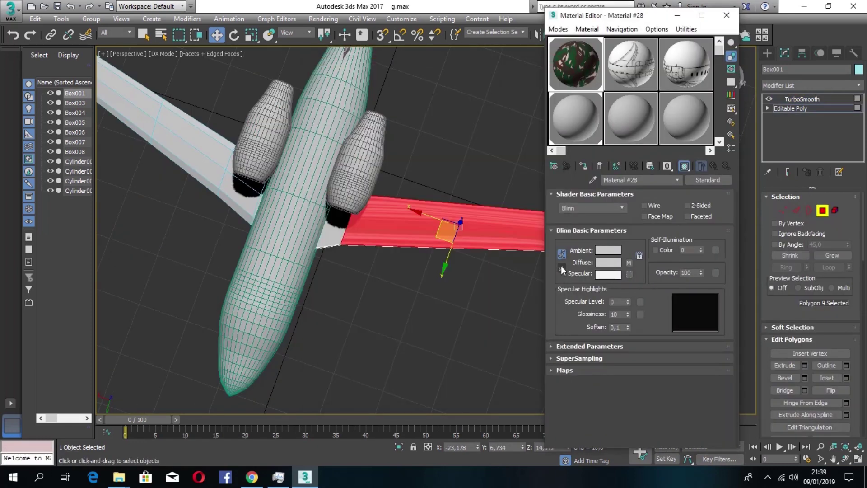
click(627, 262)
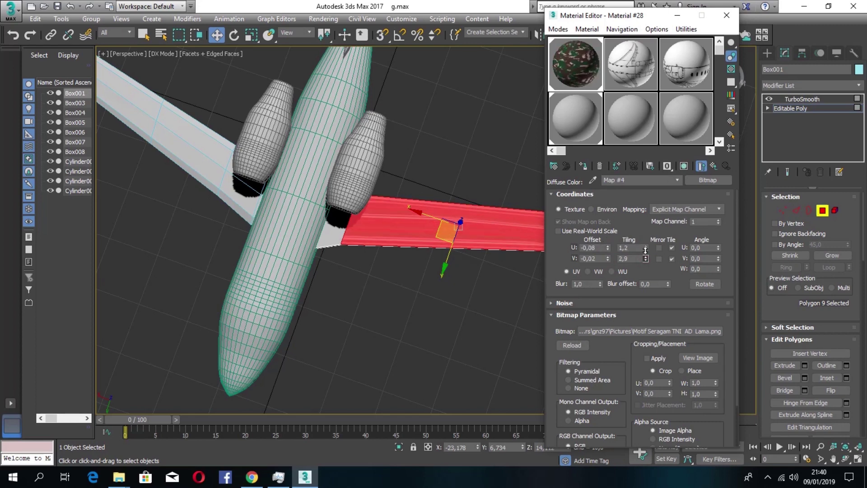
Turn off U tiling for the camouflage bitmap, set V tiling to 0.6, enable its crop, and set the U and W angles to 3.0
click(671, 249)
drag(674, 383, 669, 334)
drag(638, 15, 735, 47)
click(521, 264)
middle_drag(520, 265, 425, 245)
scroll(776, 368, up, 1)
drag(815, 285, 812, 233)
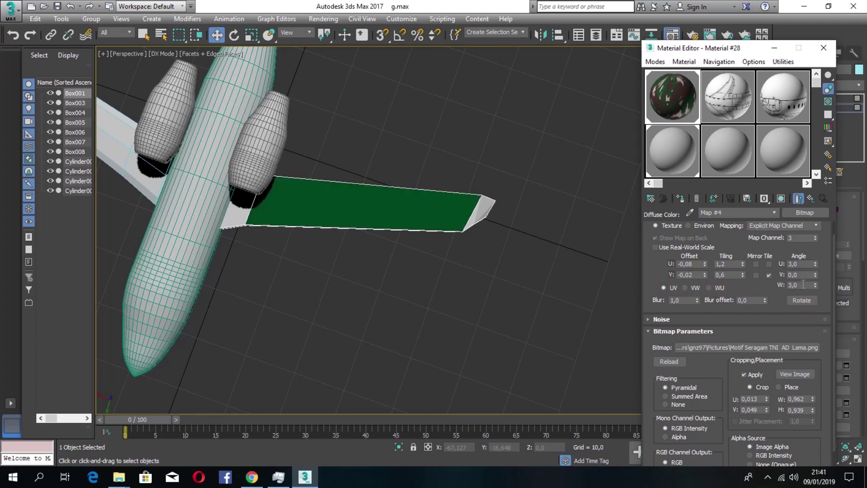
Set the bitmap's map channel to 1, keep Texture mapping with an explicit map channel, and enable Use Real-World Scale
click(814, 240)
scroll(741, 393, down, 1)
scroll(741, 392, up, 2)
click(690, 242)
click(656, 242)
click(804, 242)
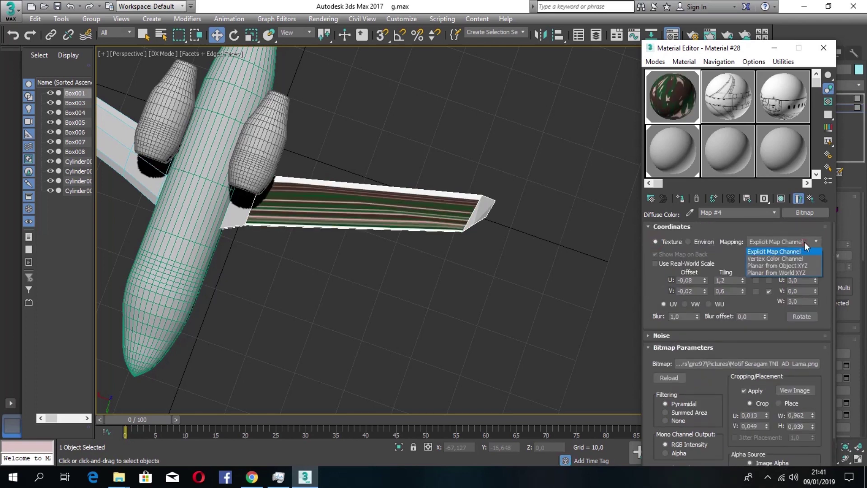
click(691, 264)
Adjust the camouflage bitmap's size, height offset and V and W angles on the wing
drag(742, 291, 742, 283)
scroll(419, 240, up, 2)
drag(815, 291, 815, 278)
drag(814, 300, 814, 301)
drag(705, 291, 704, 283)
middle_drag(394, 292, 684, 303)
click(773, 47)
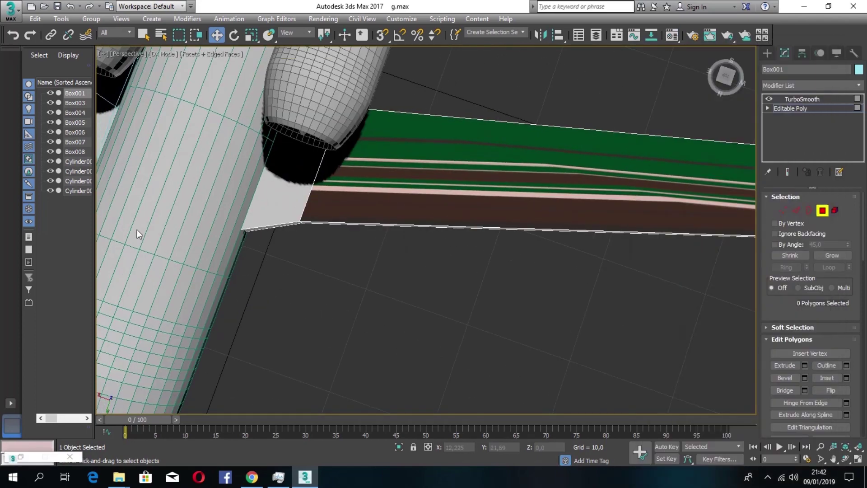
Assign the camouflage material to the fuselage and view it from the side
scroll(338, 402, down, 5)
click(20, 456)
drag(675, 101, 384, 237)
click(774, 47)
scroll(426, 229, up, 3)
alt+middle_drag(677, 217, 598, 99)
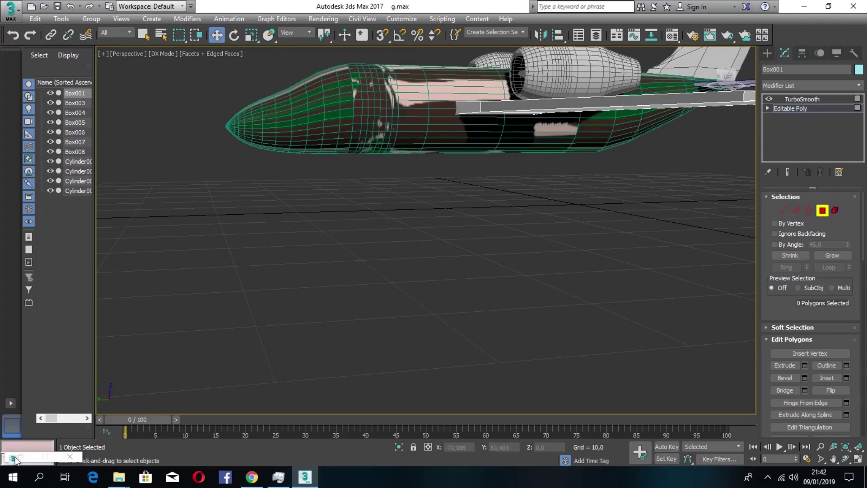
Set the camouflage bitmap's width offset to -0.61 and assign the material to the remaining wing, engines and tail parts
click(30, 447)
drag(705, 280, 706, 323)
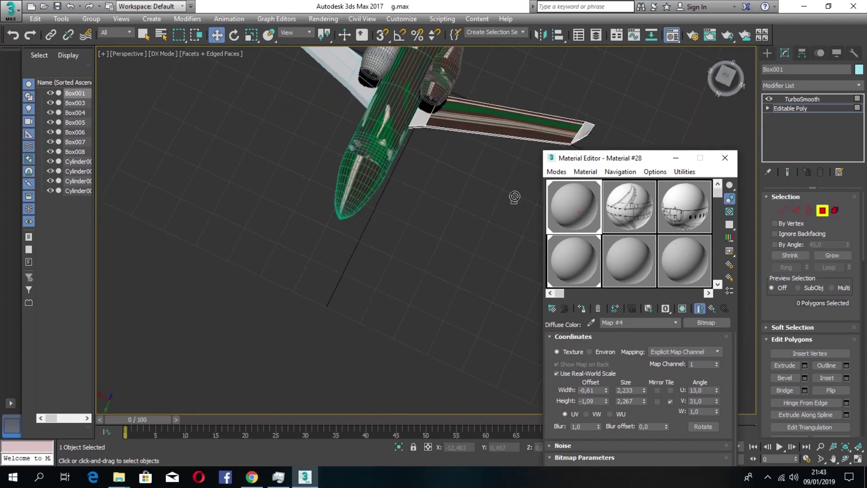
alt+middle_drag(680, 81, 542, 201)
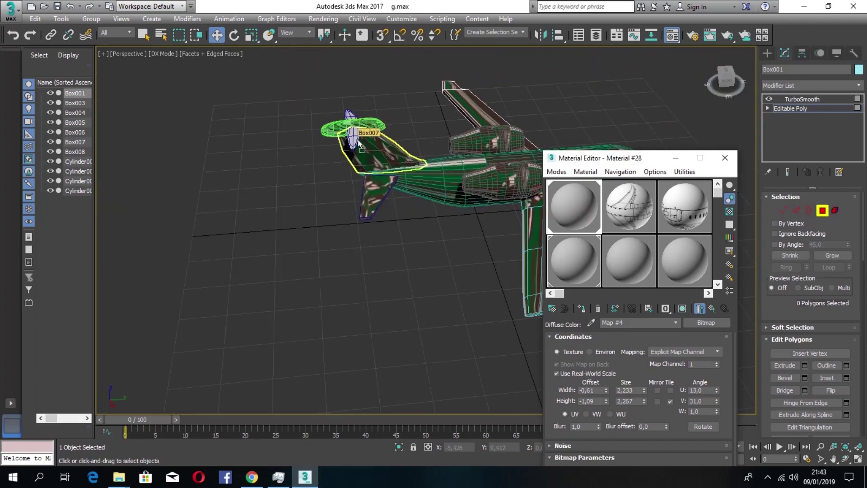
click(674, 158)
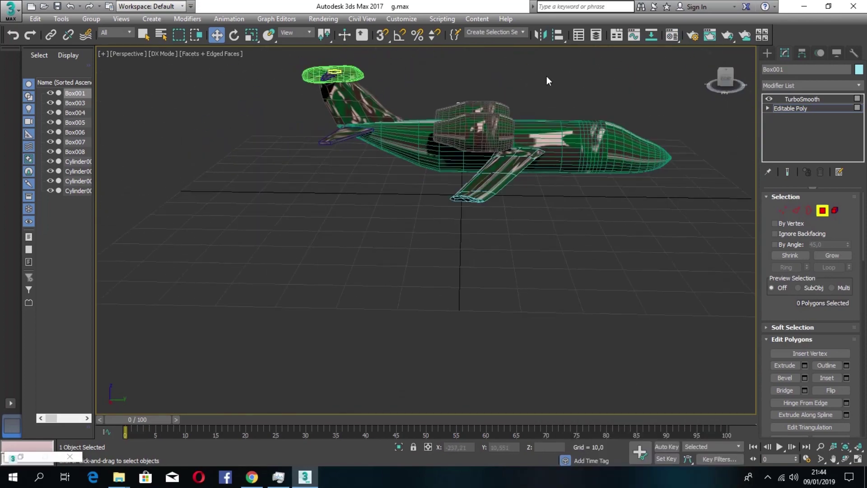
Leave polygon editing and switch the viewport from DX Mode to Standard display quality
click(165, 53)
click(172, 73)
click(158, 54)
click(177, 64)
click(171, 53)
click(199, 76)
click(206, 53)
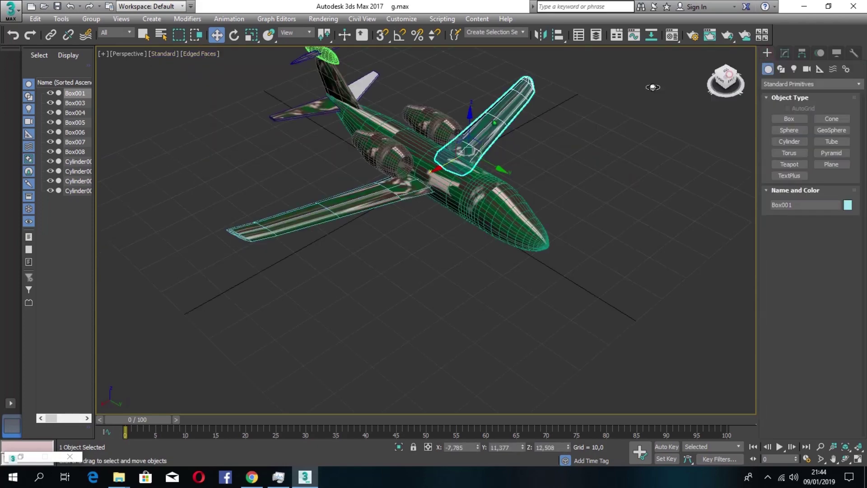
Preview the model in the Graphite and Color Pencil stylized viewport modes
key(F3)
click(201, 54)
click(339, 135)
click(205, 54)
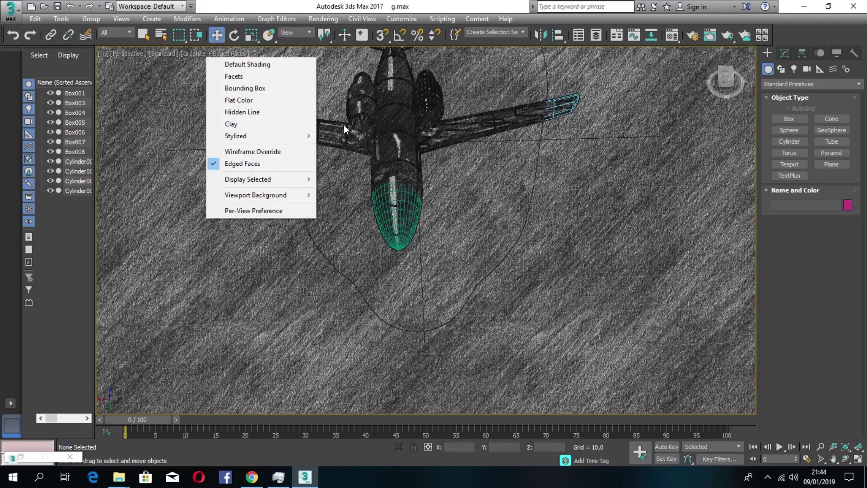
click(339, 146)
Set the viewport shading to Facets and turn off Edged Faces
click(213, 53)
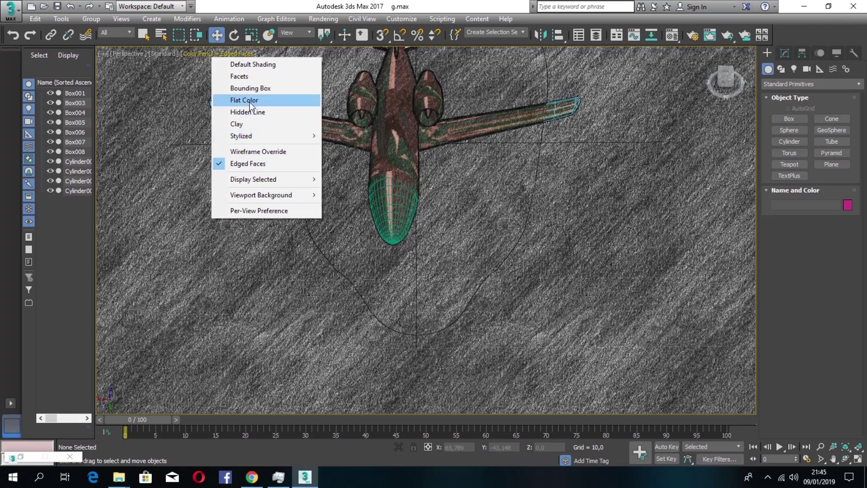
click(235, 76)
click(217, 55)
click(213, 42)
click(202, 55)
click(211, 160)
drag(724, 81, 725, 83)
Readjust the camouflage bitmap's width offset and check the fuselage pattern from the front
key(m)
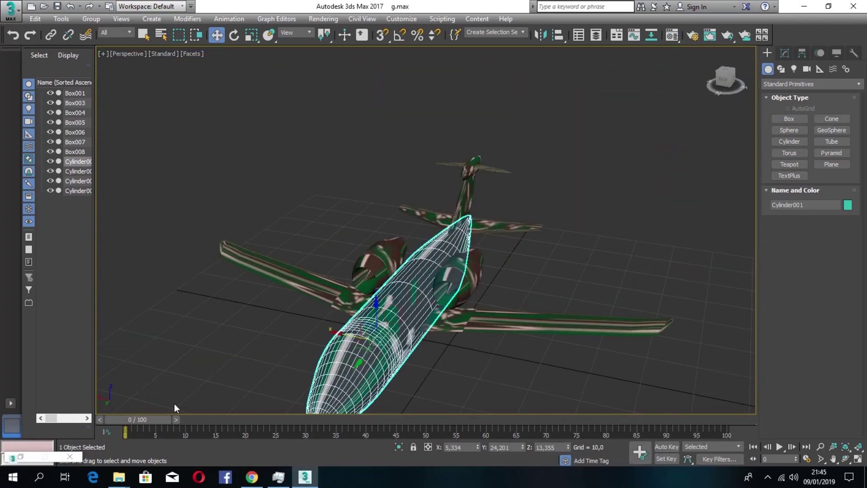
key(m)
drag(606, 391, 646, 409)
click(675, 157)
mouse_move(723, 79)
mouse_down()
mouse_move(704, 90)
mouse_move(696, 80)
mouse_move(728, 54)
mouse_move(603, 64)
mouse_move(737, 76)
mouse_up()
click(629, 157)
scroll(379, 311, up, 4)
click(380, 312)
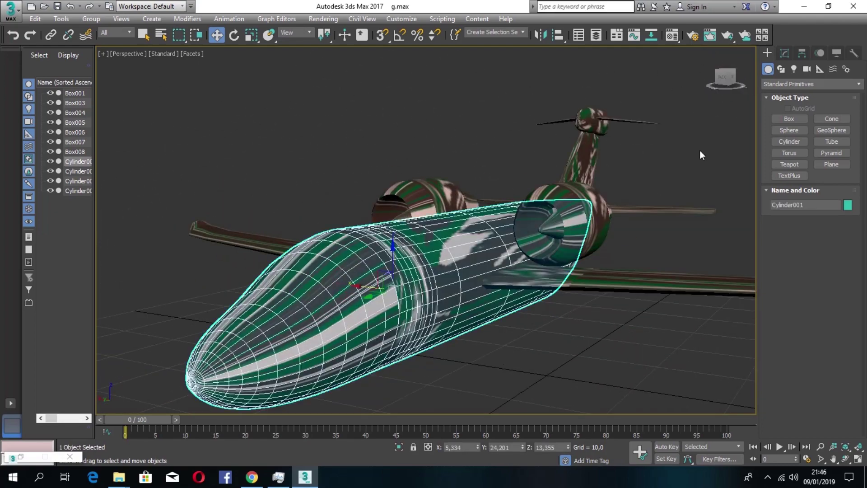
Enter polygon editing on the fuselage and select the 20 polygons forming the cockpit windshield on top of the nose
click(784, 53)
click(822, 211)
click(335, 285)
alt+middle_drag(339, 284, 497, 252)
ctrl+click(497, 253)
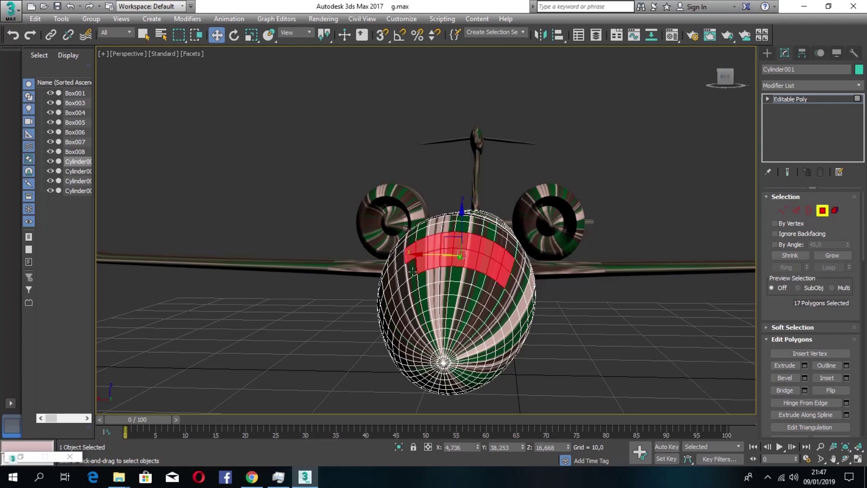
drag(724, 77, 313, 74)
alt+middle_drag(537, 239, 541, 276)
alt+middle_drag(657, 238, 651, 286)
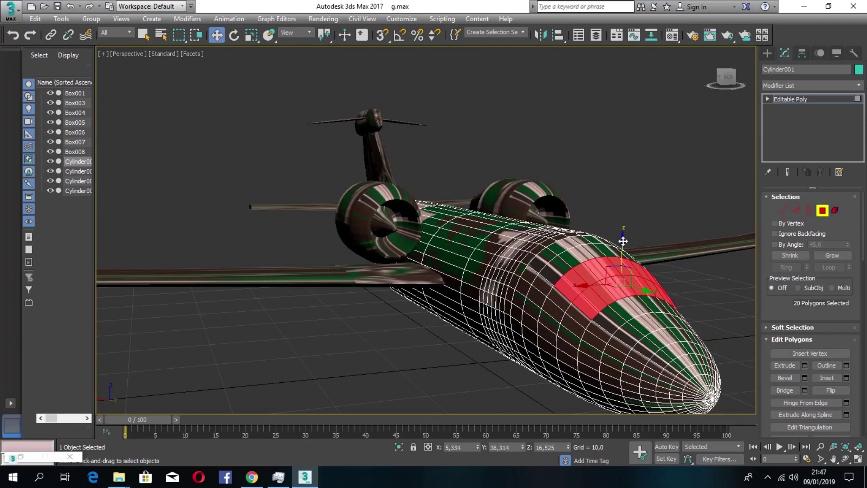
Extrude the windshield polygons inward by -1.854
scroll(576, 294, up, 5)
click(804, 365)
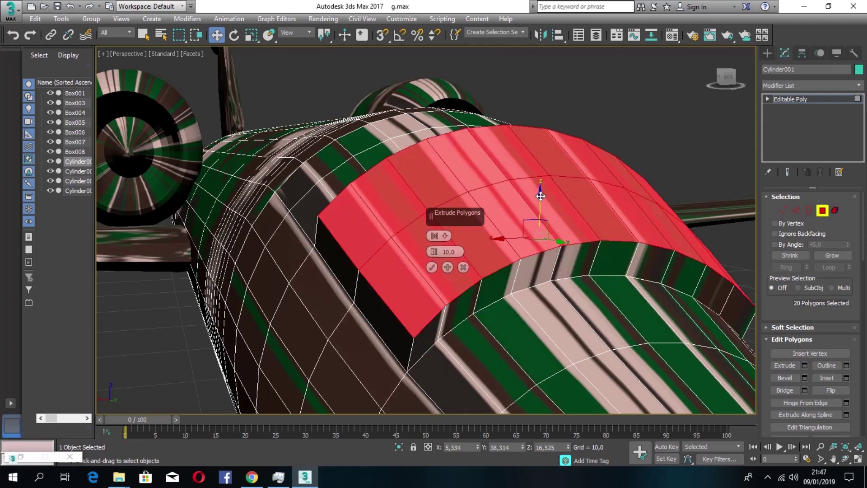
drag(433, 253, 443, 295)
alt+middle_drag(444, 296, 488, 231)
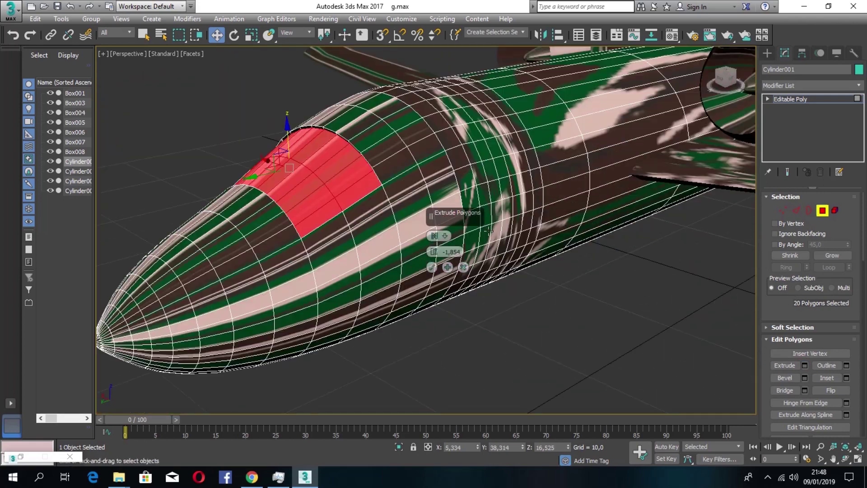
Rotate the recessed windshield polygons by about -8 degrees around X and accept the extrusion
drag(267, 140, 253, 166)
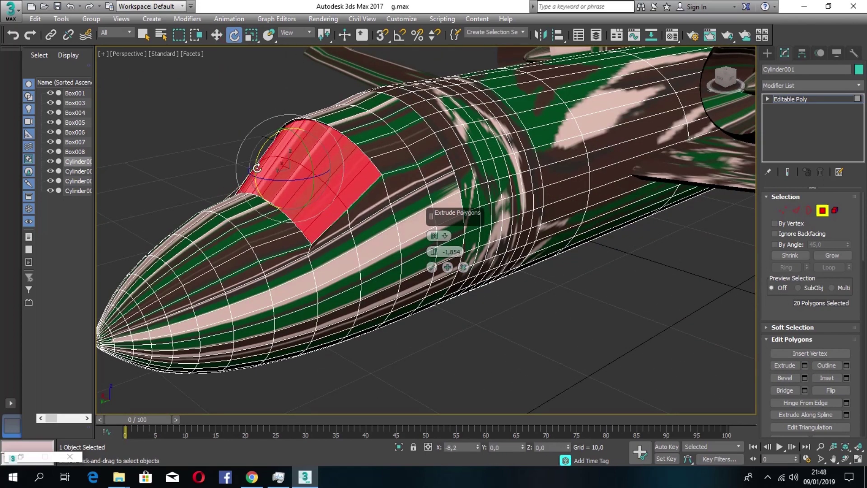
scroll(560, 77, down, 5)
alt+middle_drag(632, 108, 639, 230)
scroll(639, 231, up, 5)
click(430, 267)
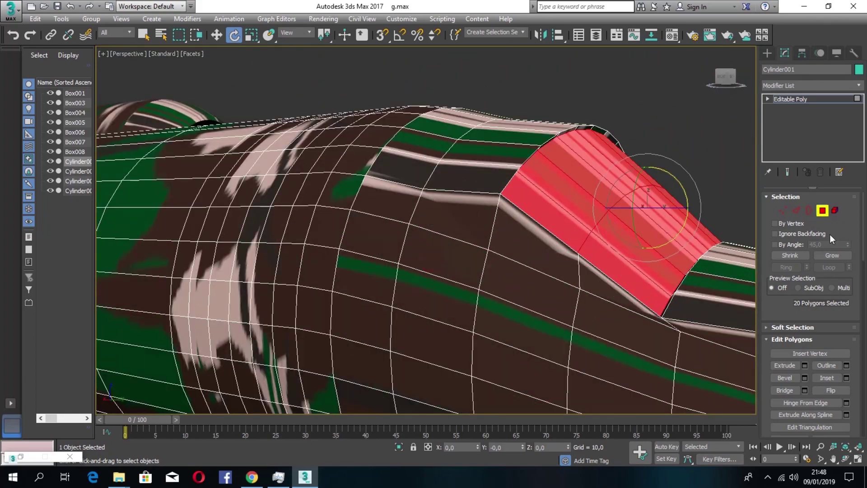
Try to scale the recessed windshield polygons, then undo the change
click(767, 53)
click(785, 52)
key(ctrl+z)
click(88, 7)
click(821, 211)
mouse_move(725, 77)
mouse_down()
mouse_move(747, 77)
mouse_move(701, 83)
mouse_move(726, 81)
mouse_up()
scroll(825, 399, down, 1)
click(805, 349)
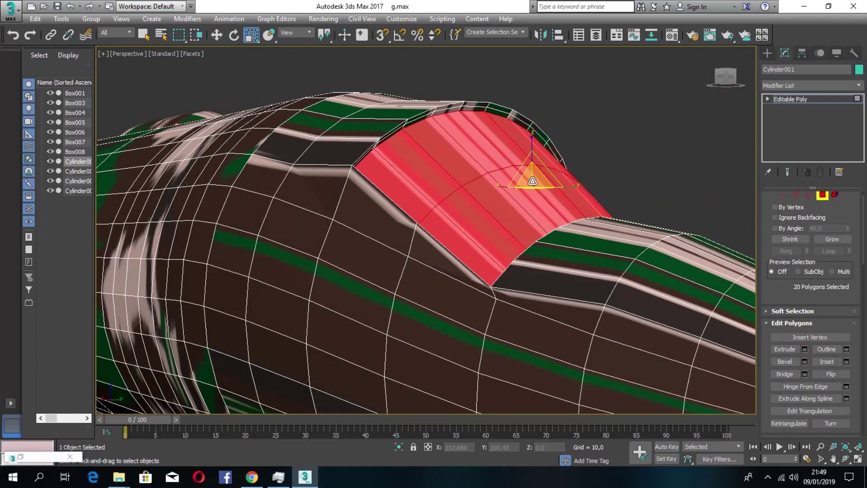
drag(532, 181, 547, 185)
alt+middle_drag(548, 186, 565, 109)
key(ctrl+z)
key(ctrl+z)
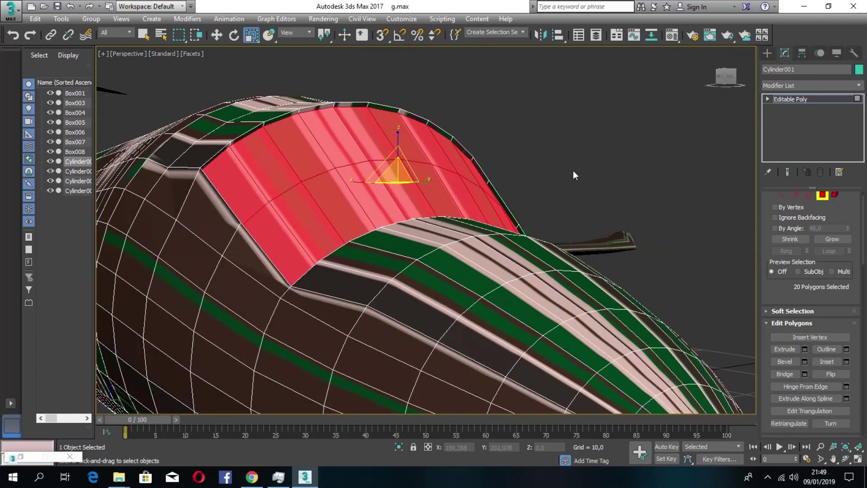
Set the diffuse color of the 09 - Default material to a blue-grey for the windshield glass
key(m)
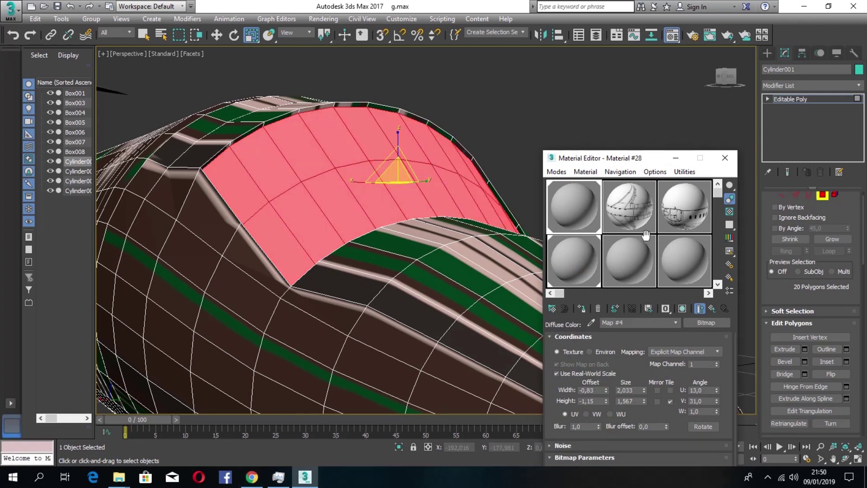
click(705, 323)
scroll(393, 321, down, 10)
scroll(392, 321, up, 5)
click(531, 397)
click(681, 255)
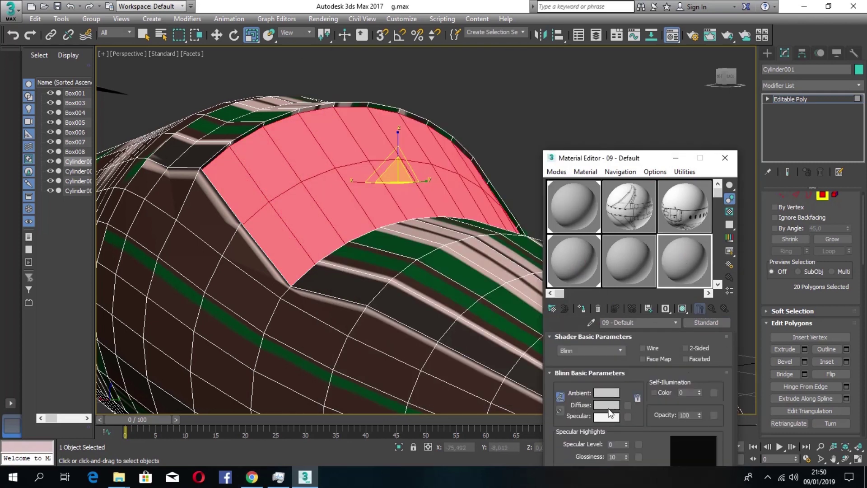
click(606, 405)
click(276, 94)
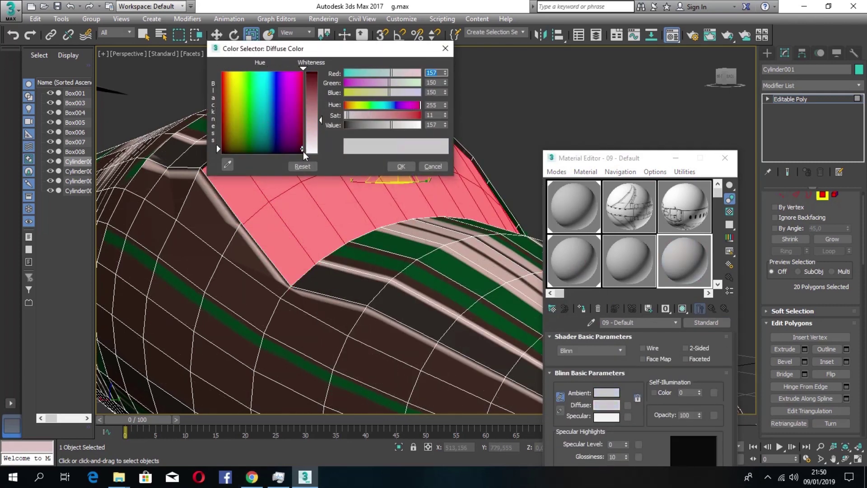
click(400, 167)
Assign the blue-grey material to the windshield polygons and display it shaded in the viewport
drag(684, 260, 359, 229)
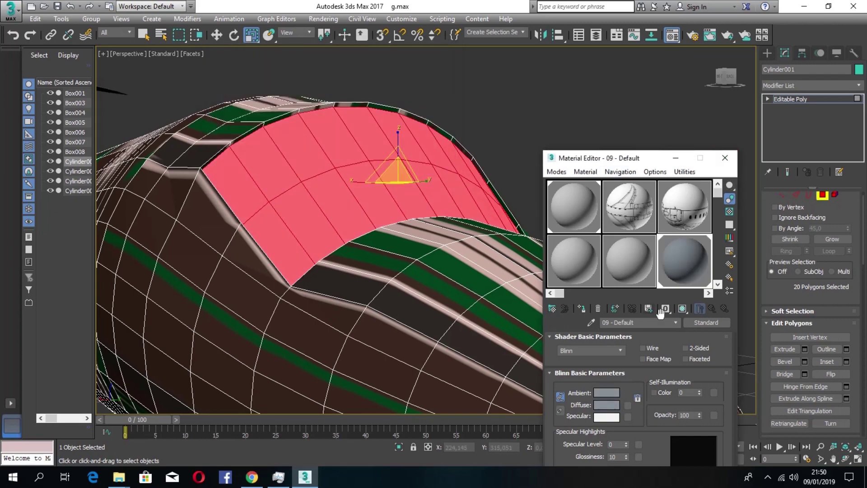
click(682, 309)
click(675, 158)
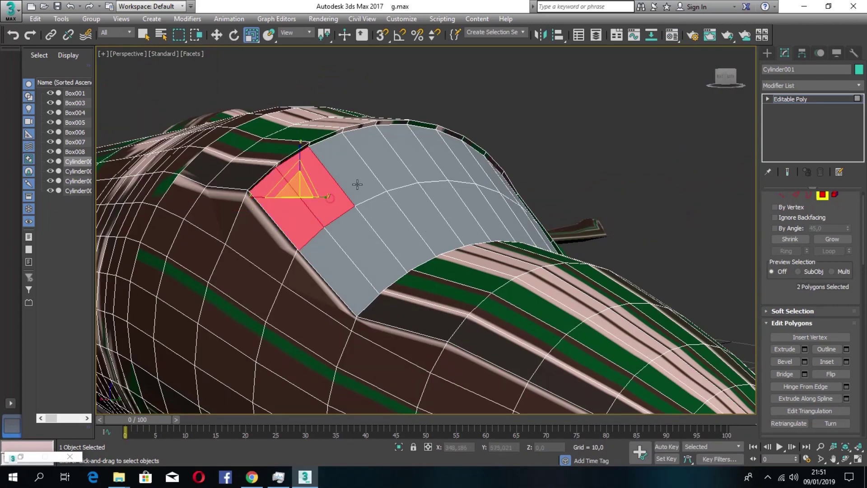
Reselect all 20 windshield polygons and extrude them again by -1.854
shift+click(393, 208)
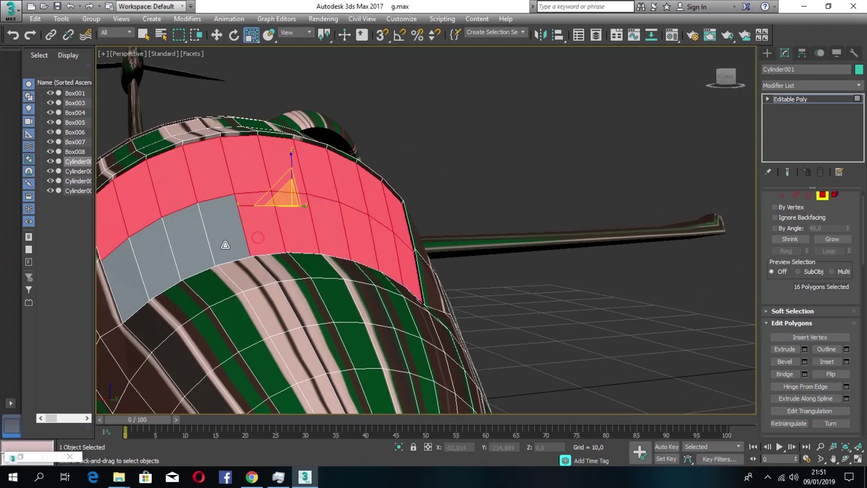
ctrl+click(225, 245)
key(shift+e)
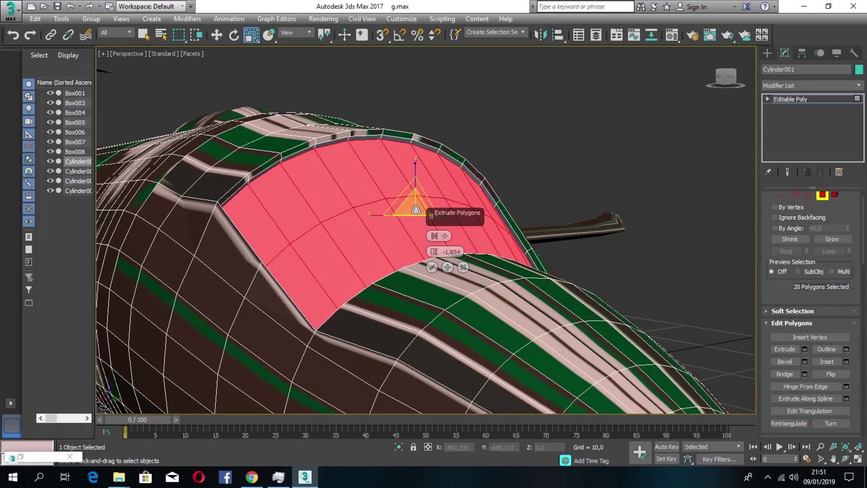
click(432, 267)
click(804, 348)
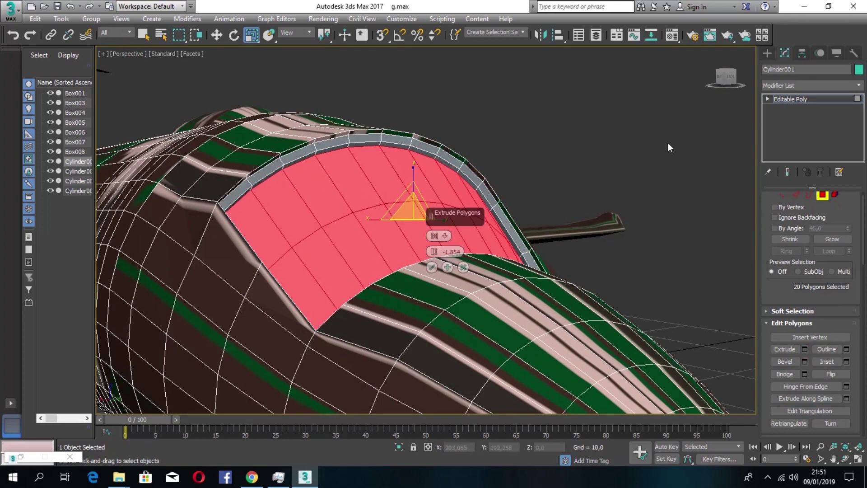
Shift the windshield polygons slightly along Y and scale them down to leave a narrow frame around the glass
alt+middle_drag(205, 104, 288, 104)
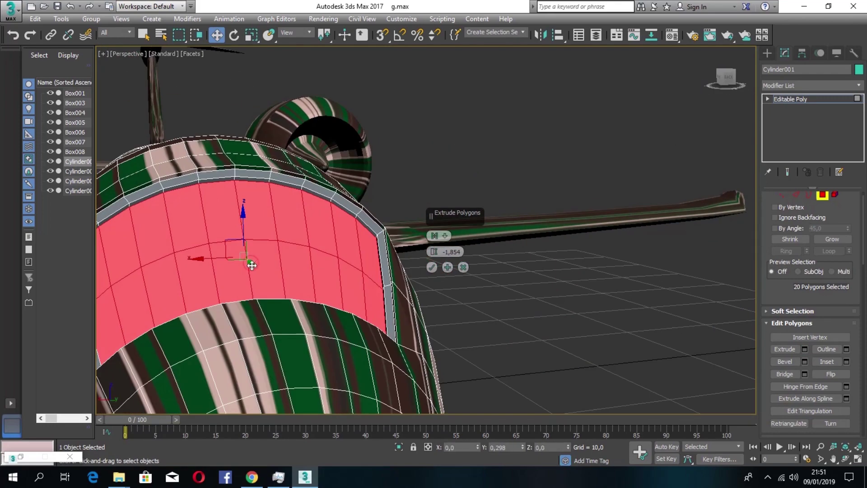
key(r)
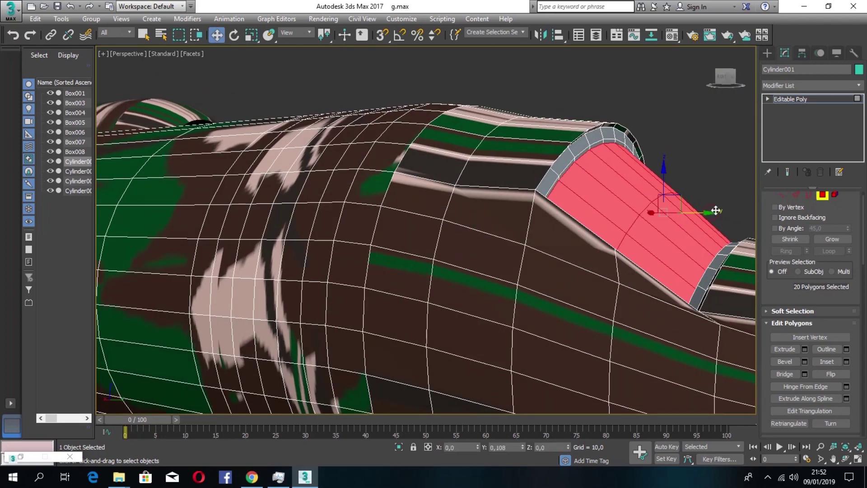
drag(726, 202, 713, 210)
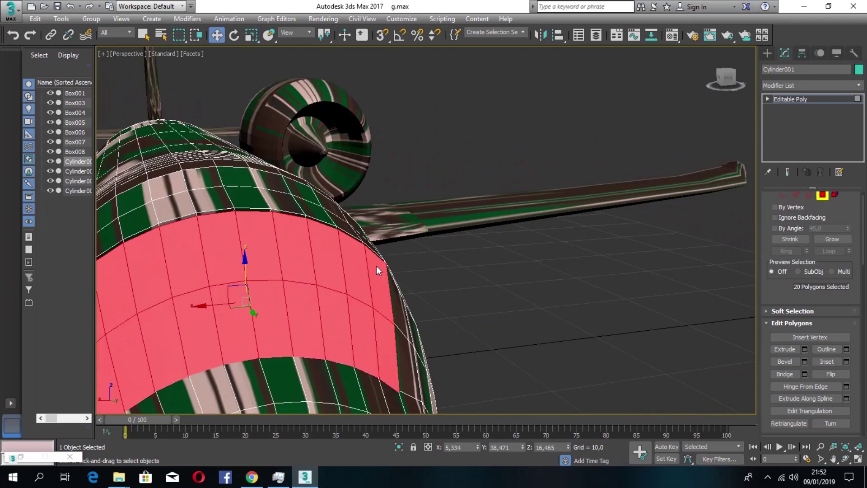
key(r)
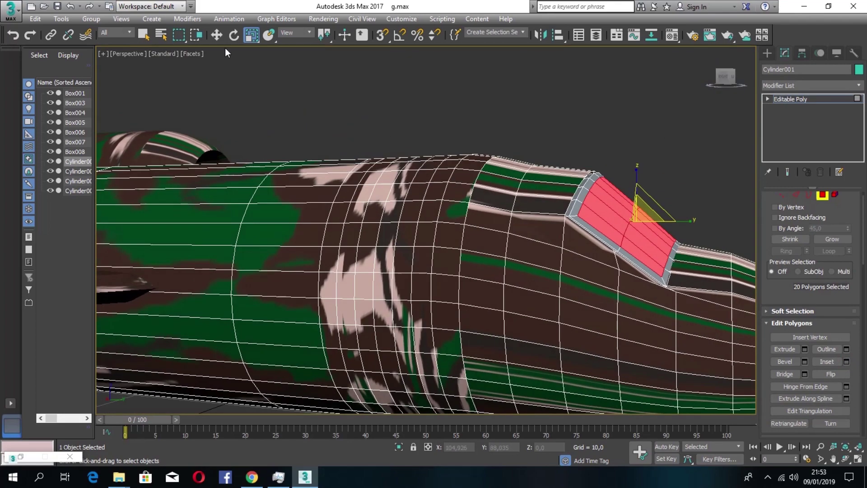
Give the 08 - Default material a light cyan diffuse color and turn on its shaded viewport display
drag(732, 80, 587, 86)
click(20, 456)
click(629, 261)
click(606, 405)
mouse_move(225, 135)
mouse_down()
mouse_move(216, 150)
mouse_move(282, 96)
mouse_move(226, 120)
mouse_move(263, 91)
mouse_up()
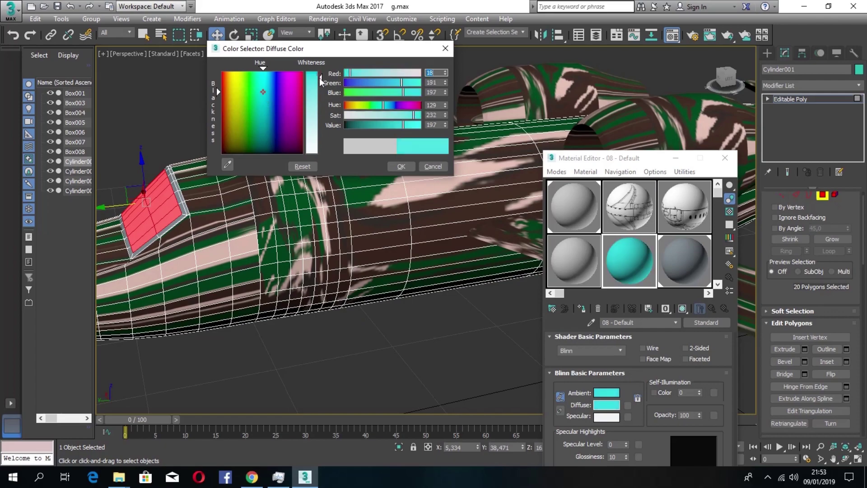
drag(318, 75, 318, 110)
click(400, 166)
click(682, 308)
click(675, 158)
click(673, 161)
Apply the glass color to the window area on the fuselage side, leave polygon editing and deselect the fuselage
drag(726, 79, 561, 308)
drag(726, 84, 573, 220)
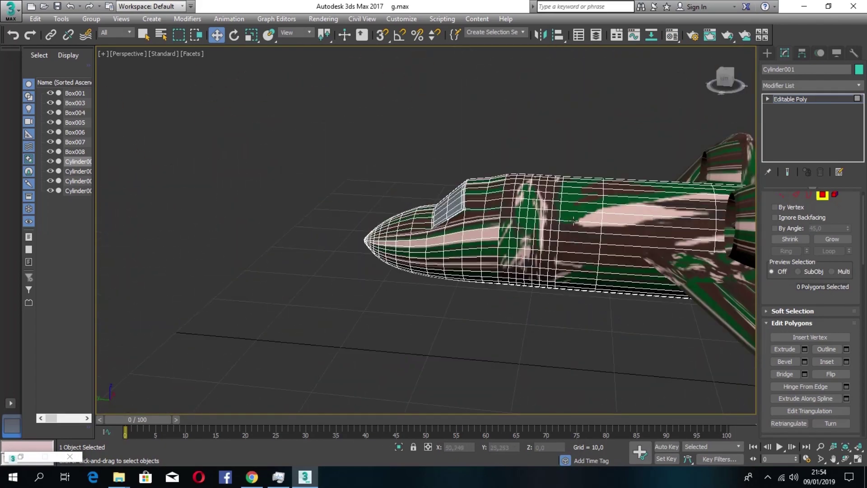
drag(715, 88, 749, 67)
click(21, 456)
click(783, 137)
click(766, 53)
click(554, 321)
scroll(704, 149, down, 5)
middle_drag(600, 221, 425, 282)
scroll(424, 281, up, 5)
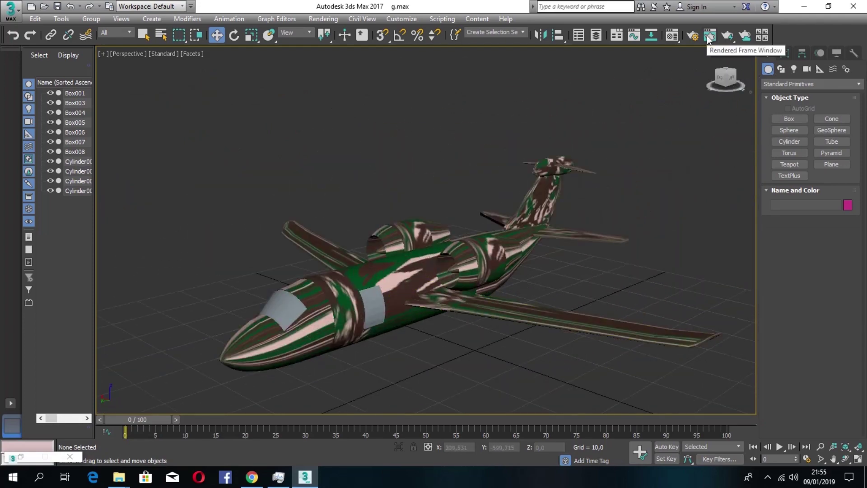
Render the perspective view and save the image as pedawat in PNG format, RGB 48 bit with alpha channel
click(726, 36)
drag(274, 94, 363, 85)
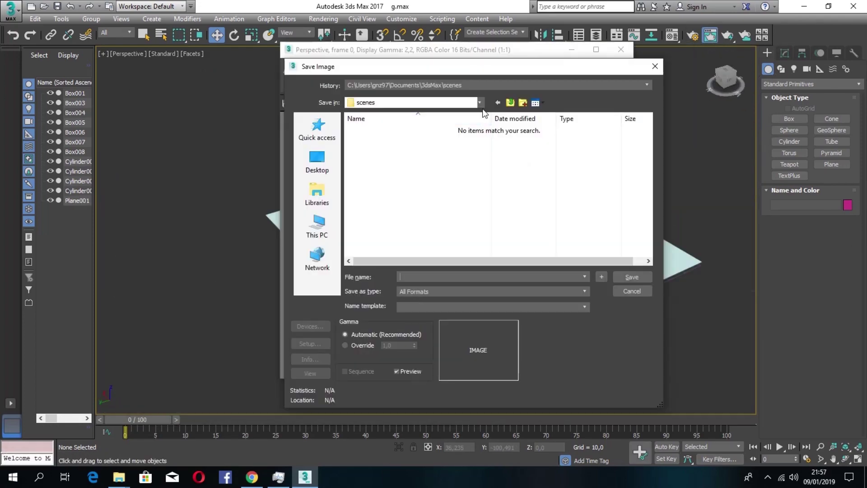
click(480, 102)
click(448, 180)
key(BackSpace)
text(pedawat)
click(470, 291)
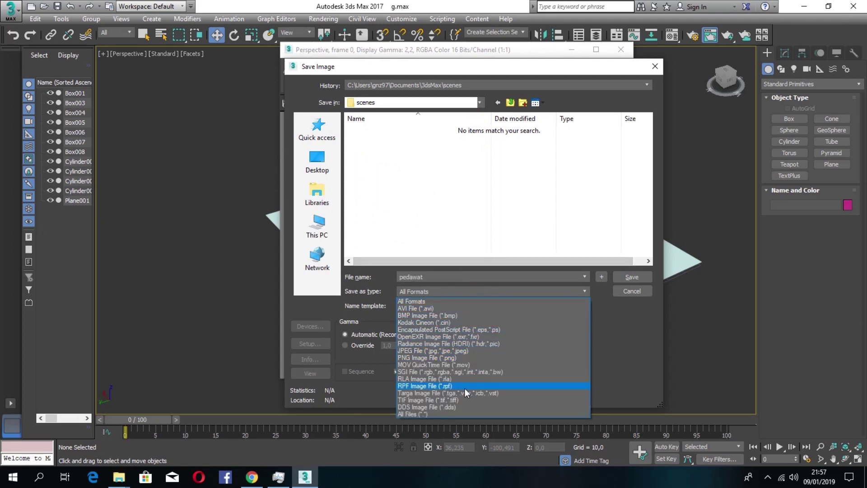
click(461, 359)
click(627, 277)
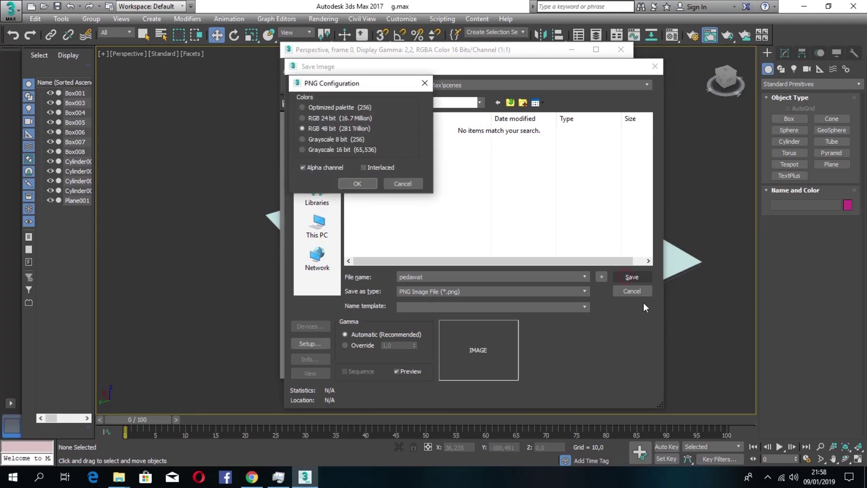
click(354, 183)
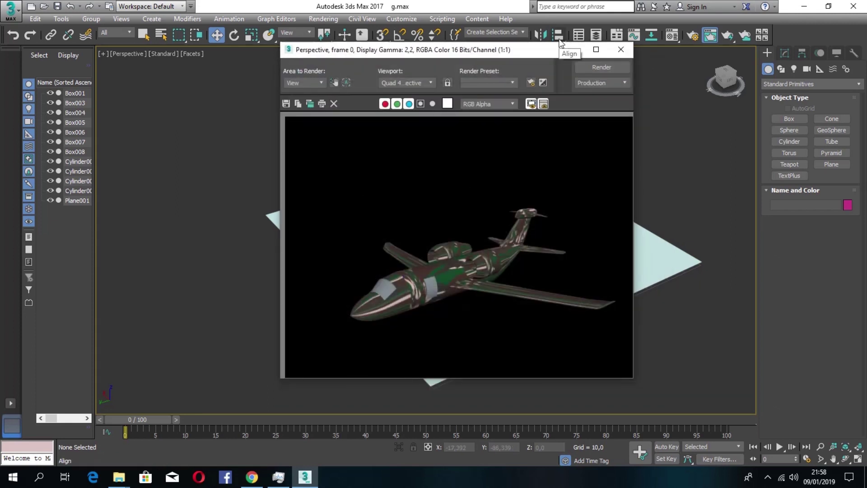
click(627, 48)
Delete the ground plane beneath the jet
drag(725, 84, 188, 84)
click(645, 232)
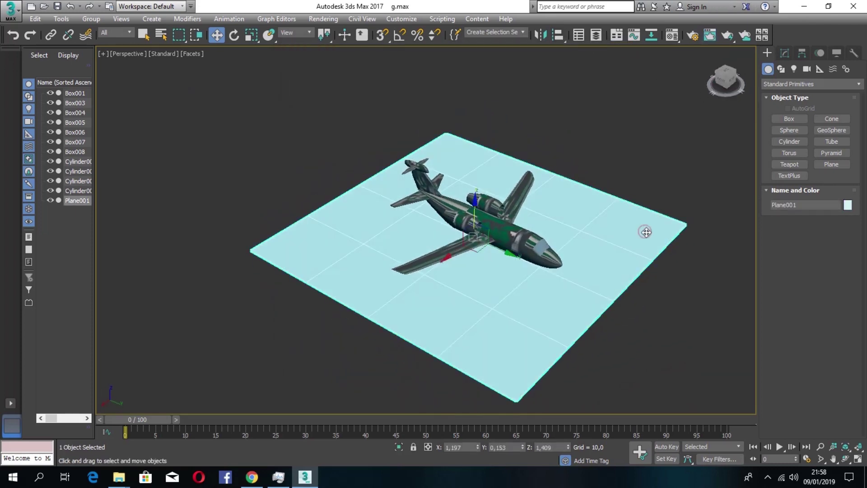
key(Delete)
Examine the jet from several angles and check the last image in the rendered frame window
click(700, 40)
click(620, 52)
drag(721, 85, 632, 91)
scroll(590, 141, down, 5)
scroll(589, 141, up, 3)
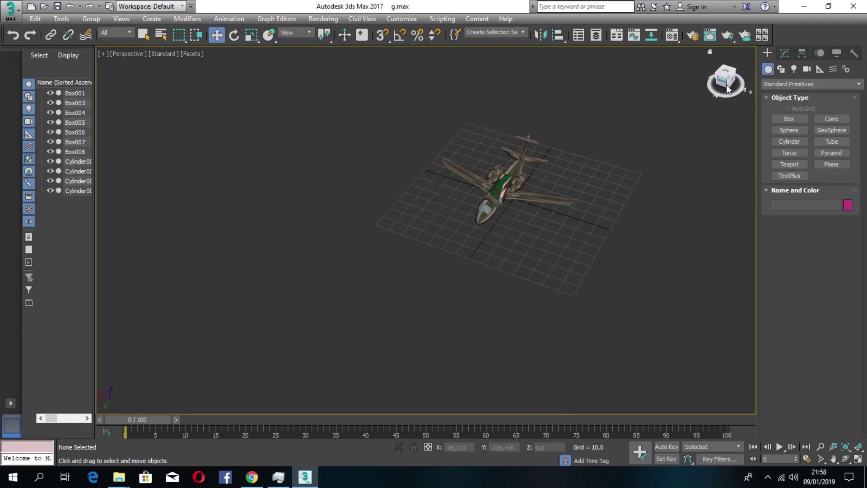
drag(725, 85, 157, 81)
click(709, 37)
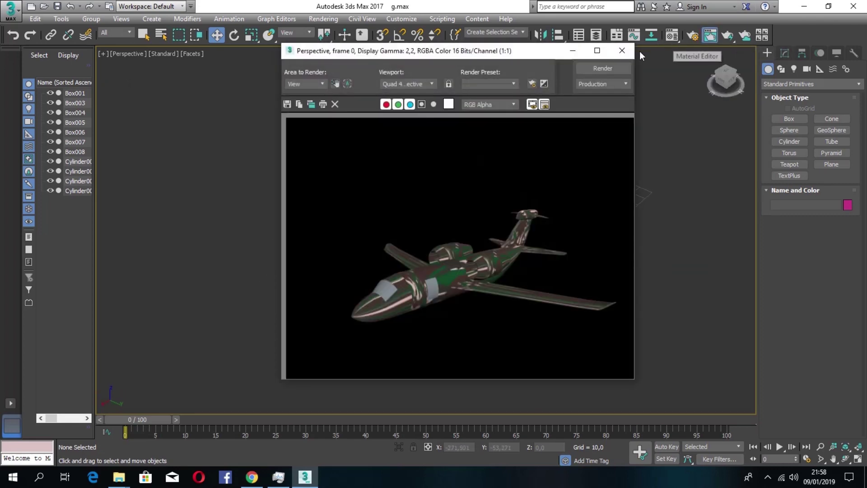
click(622, 51)
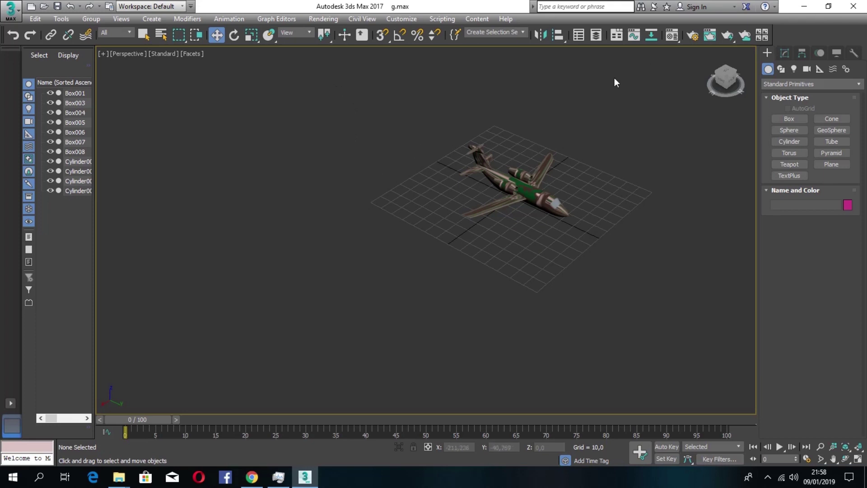
Look through the rendering options and review the common parameters in Render Setup
click(321, 19)
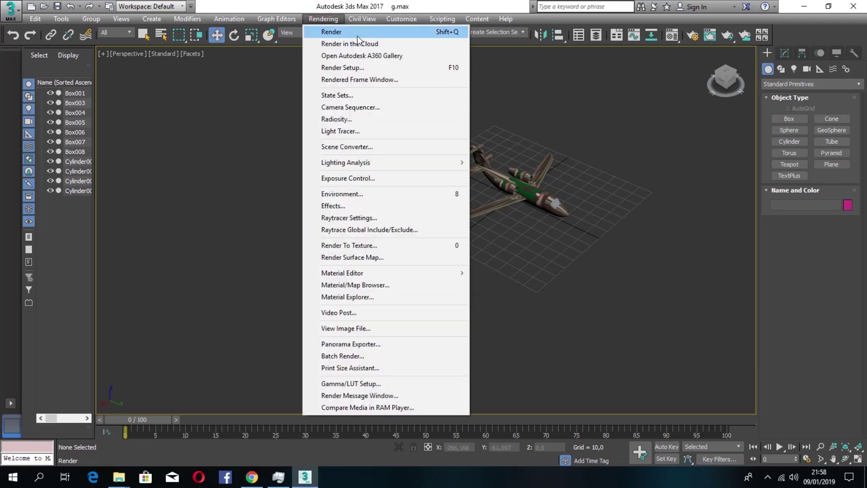
click(647, 120)
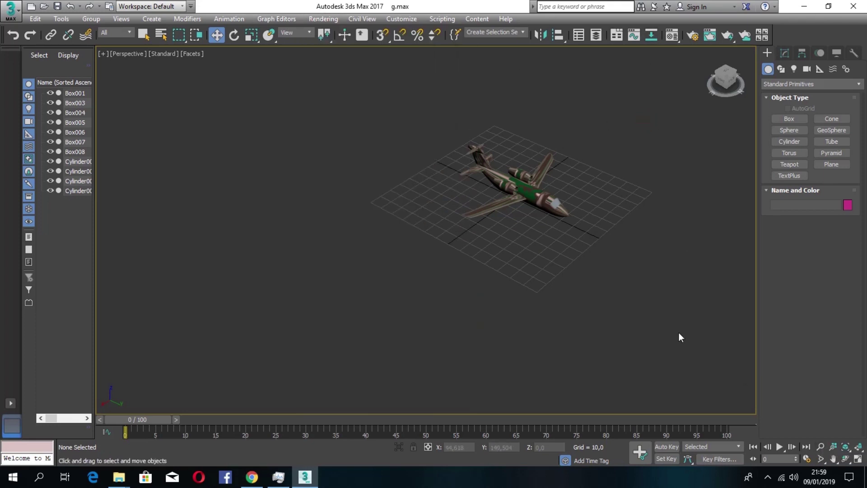
click(807, 69)
alt+middle_drag(656, 123, 704, 72)
click(780, 69)
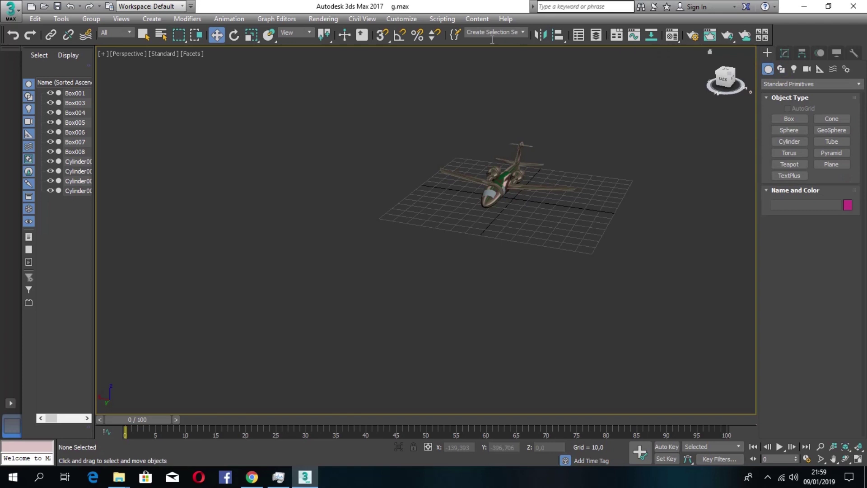
click(230, 19)
mouse_move(268, 19)
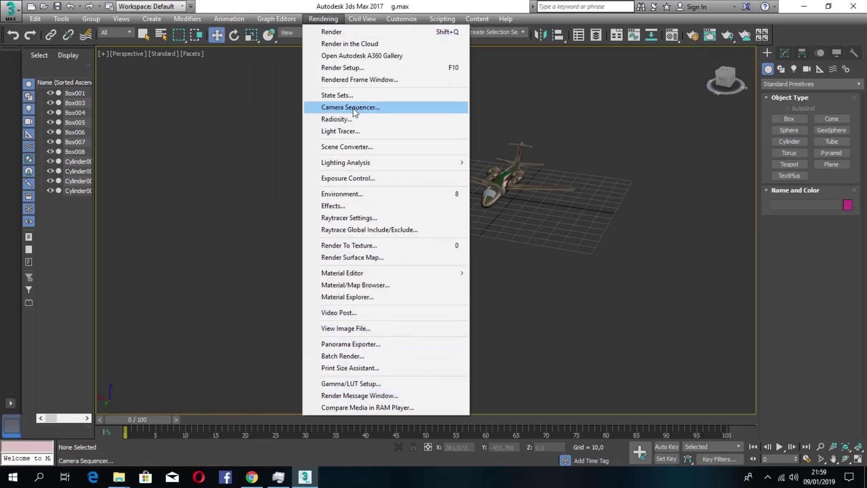
click(343, 67)
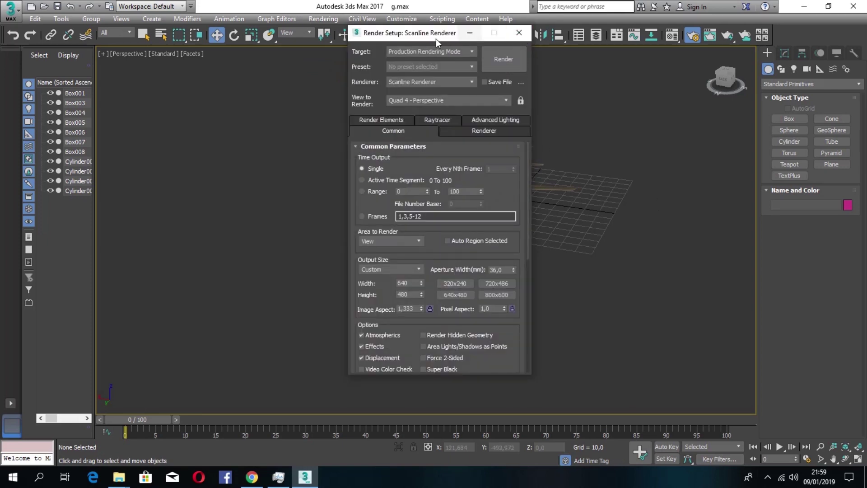
click(519, 32)
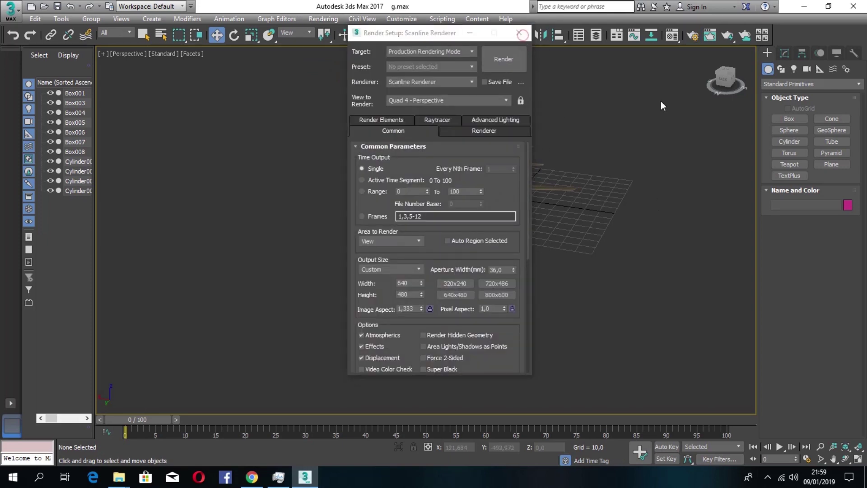
Reopen the rendered image and start saving it to the scenes folder under a name beginning with "pe"
click(708, 38)
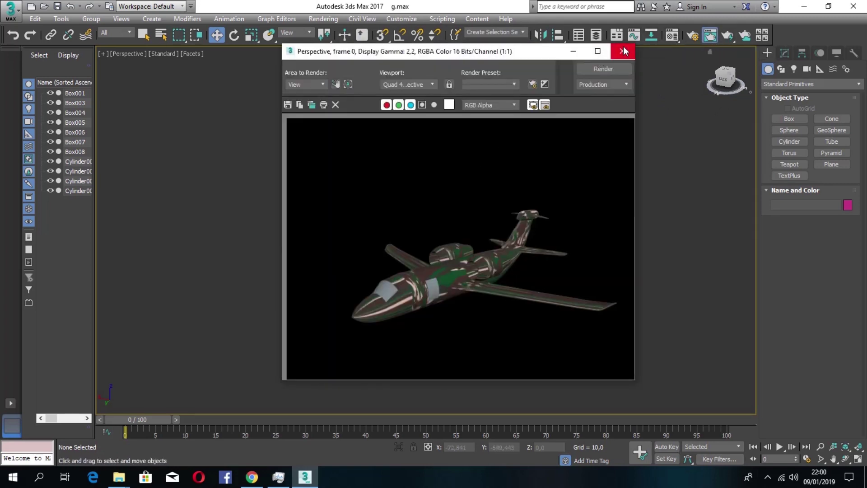
click(321, 85)
click(321, 86)
click(288, 107)
text(pe)
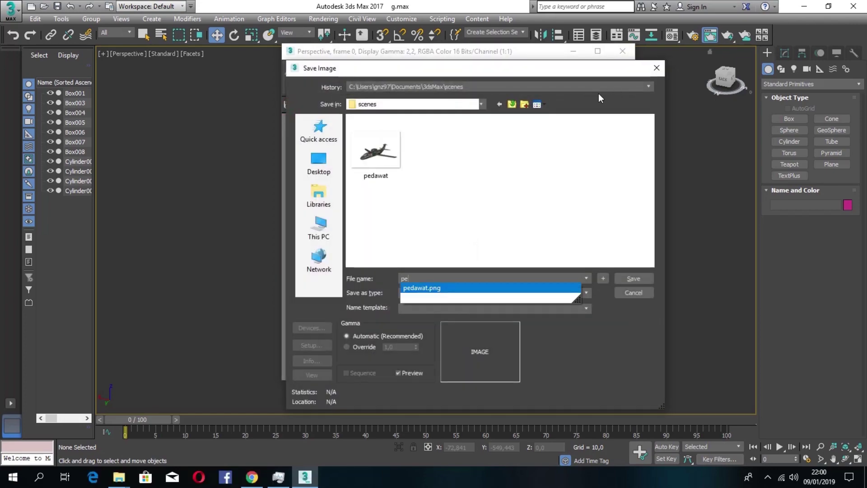